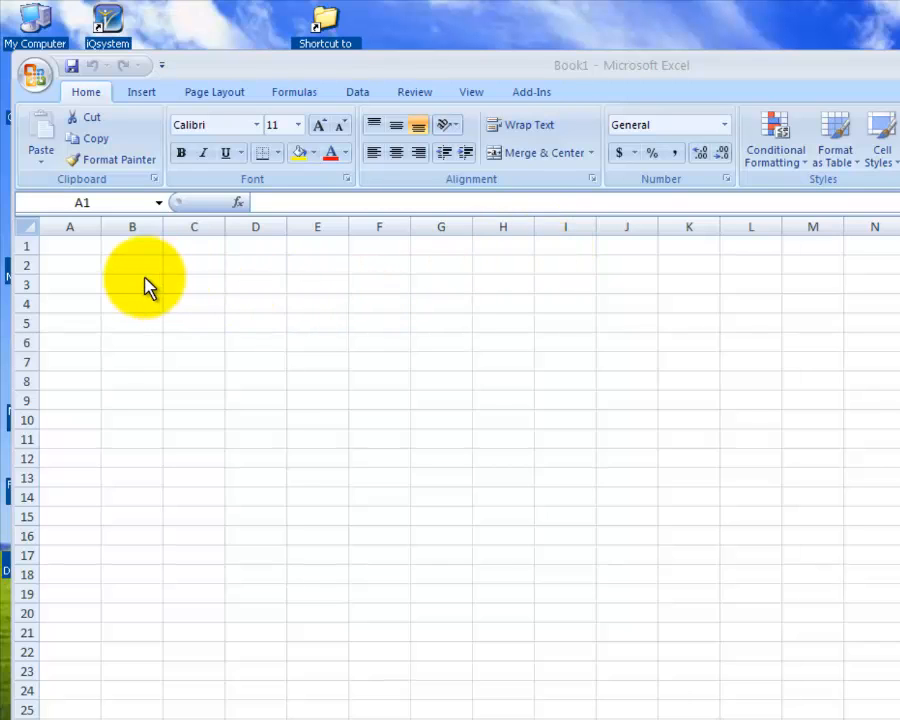
# - Enter the label Income in cell A2 and Monthly Expenses in cell A3
pyautogui.click(60, 266)
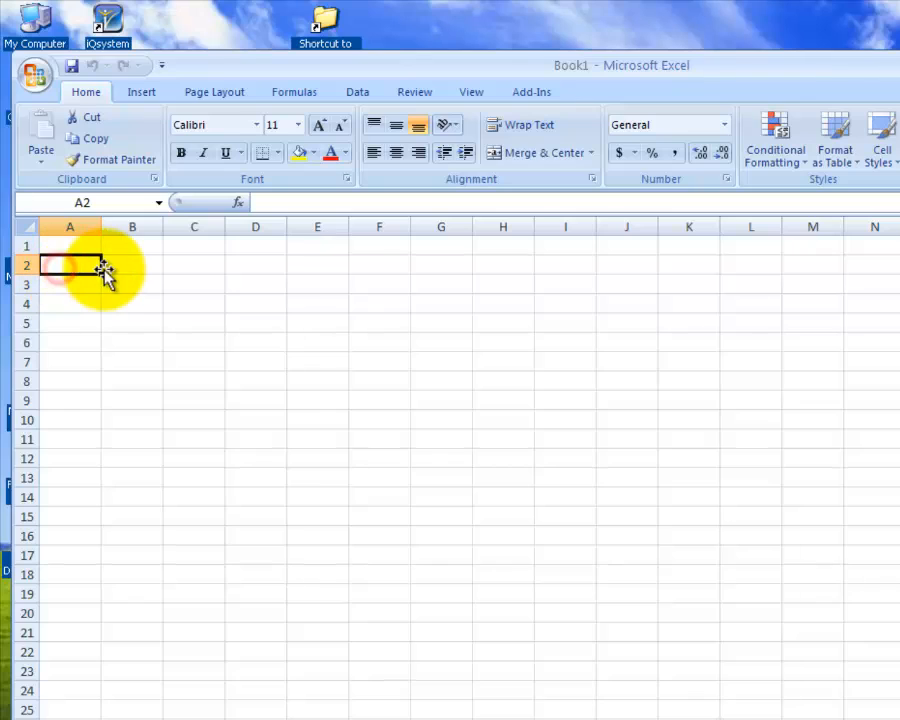
pyautogui.write('Income')
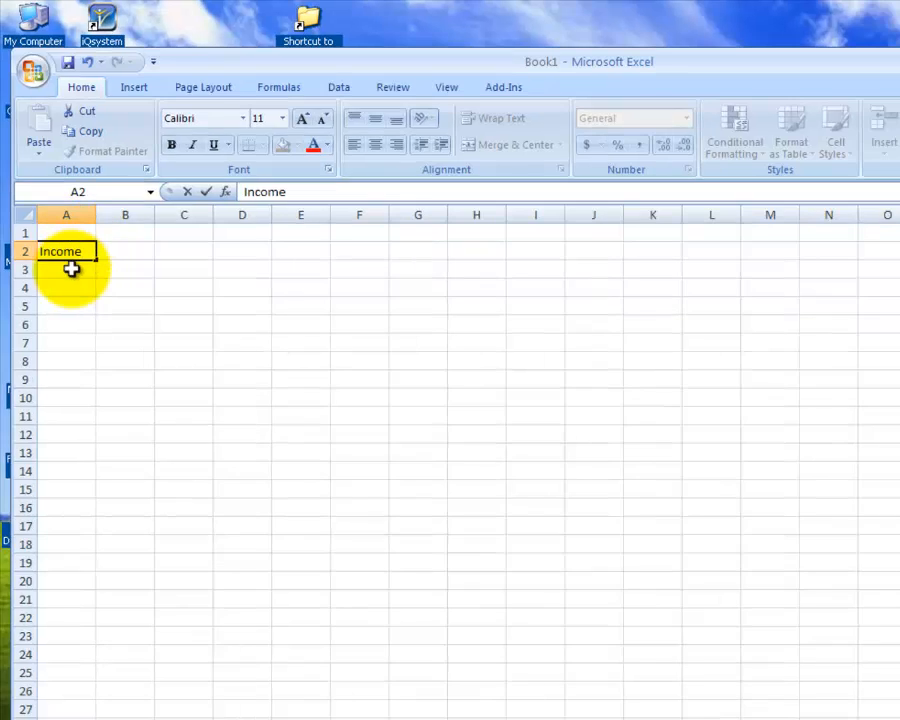
pyautogui.click(73, 282)
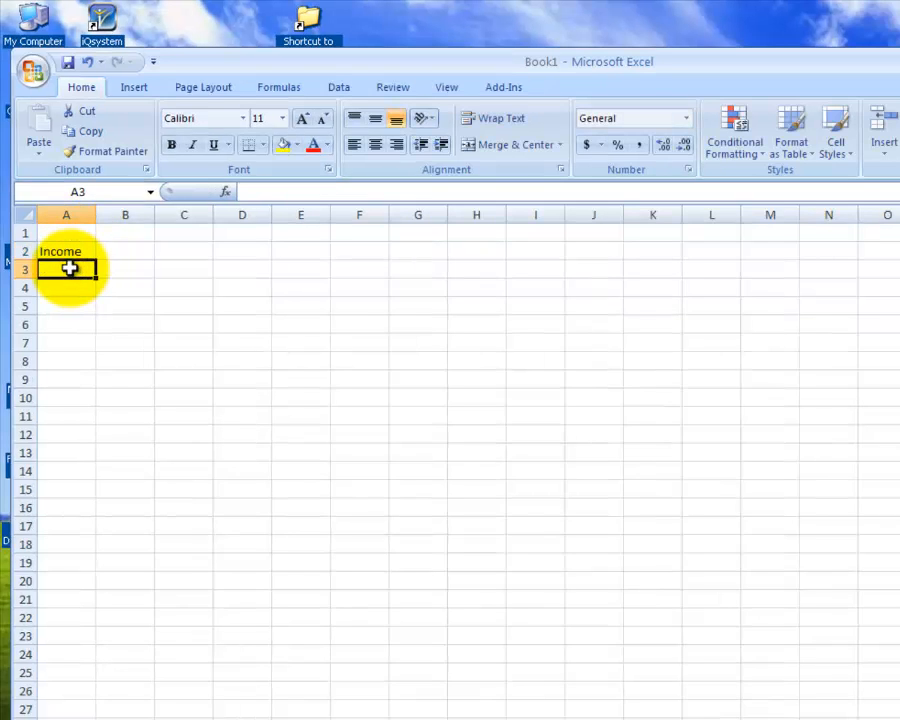
pyautogui.write('Mon')
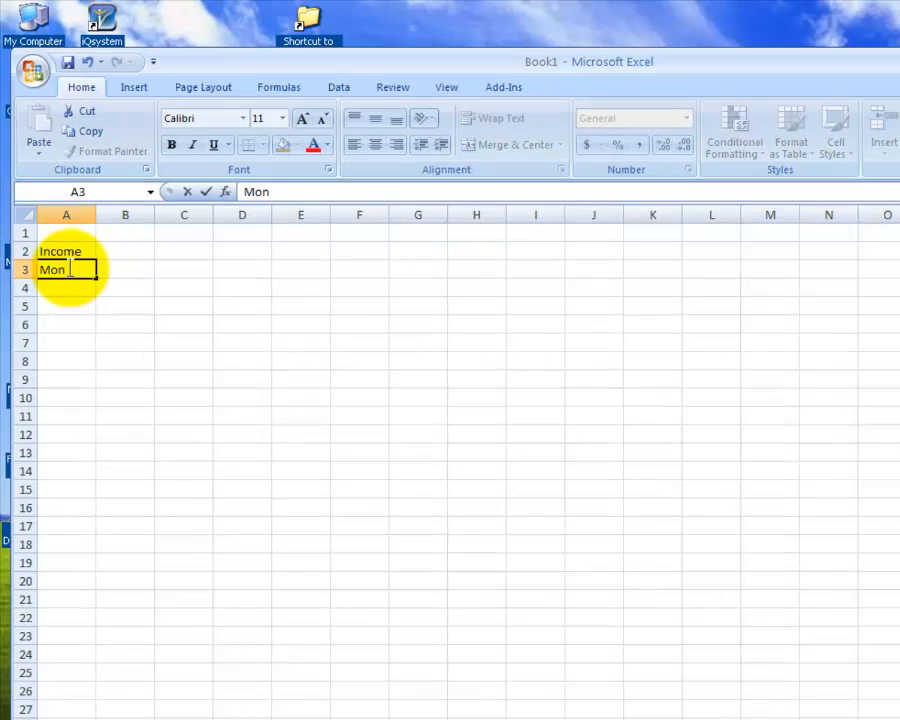
pyautogui.write('thly')
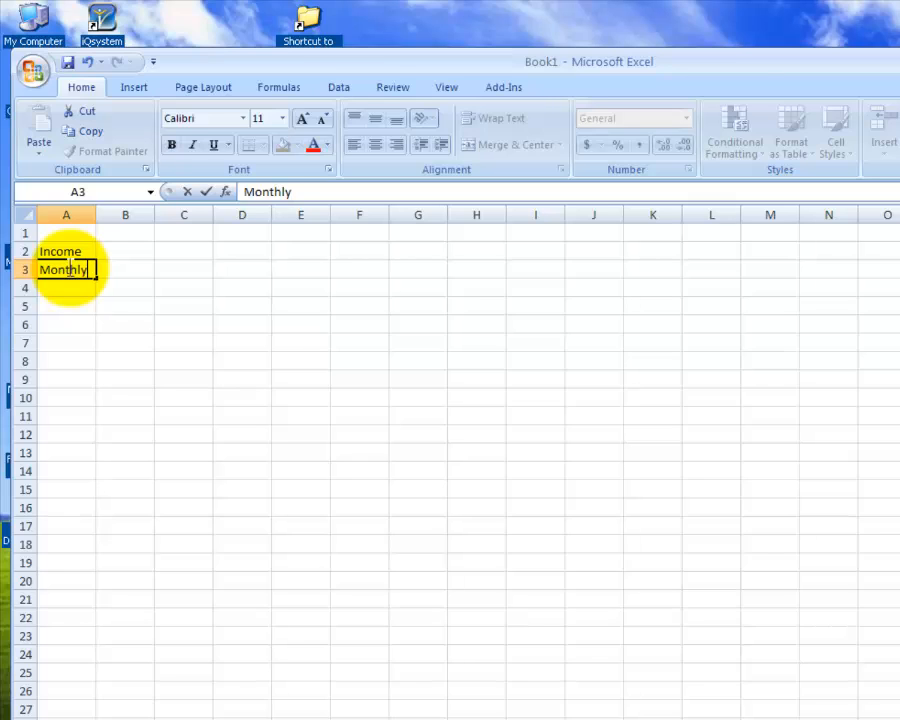
pyautogui.write(' Expenses')
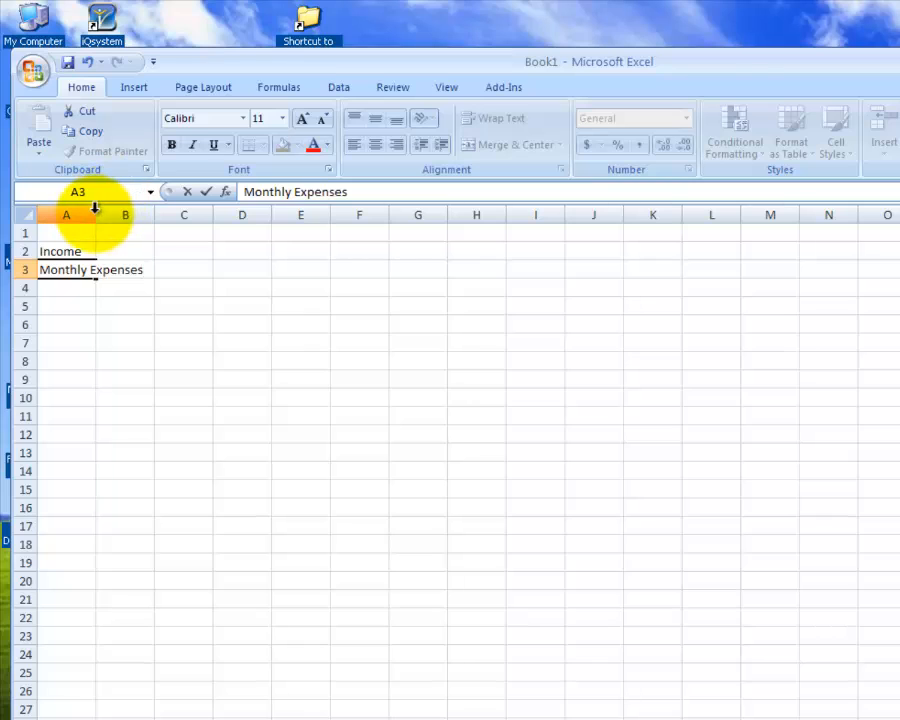
pyautogui.click(203, 192)
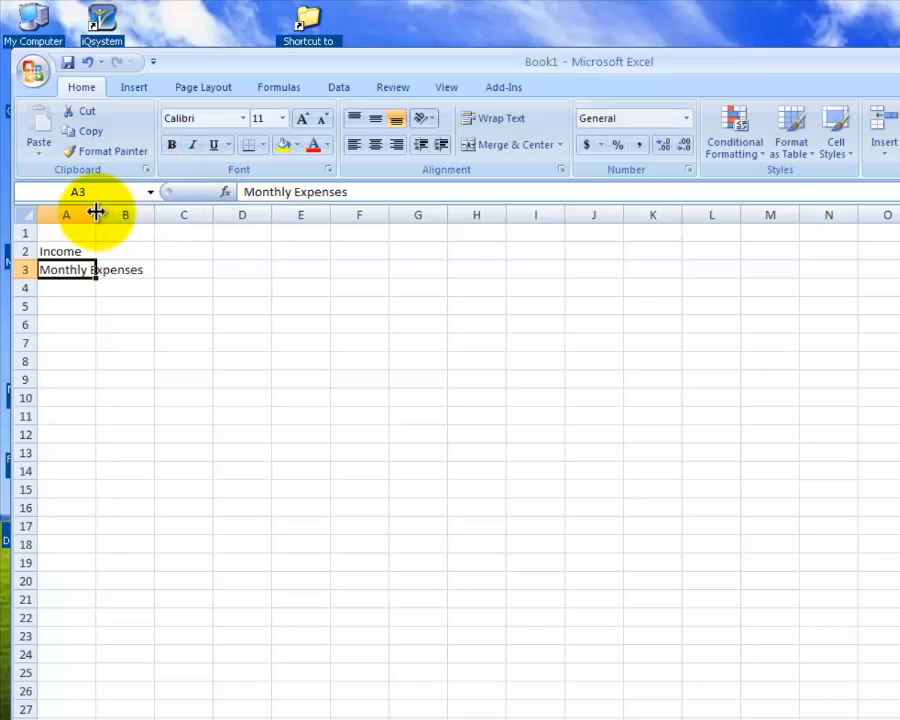
# - Fit column A's width to its text and add a bottom border to the Monthly Expenses cell
pyautogui.doubleClick(95, 210)
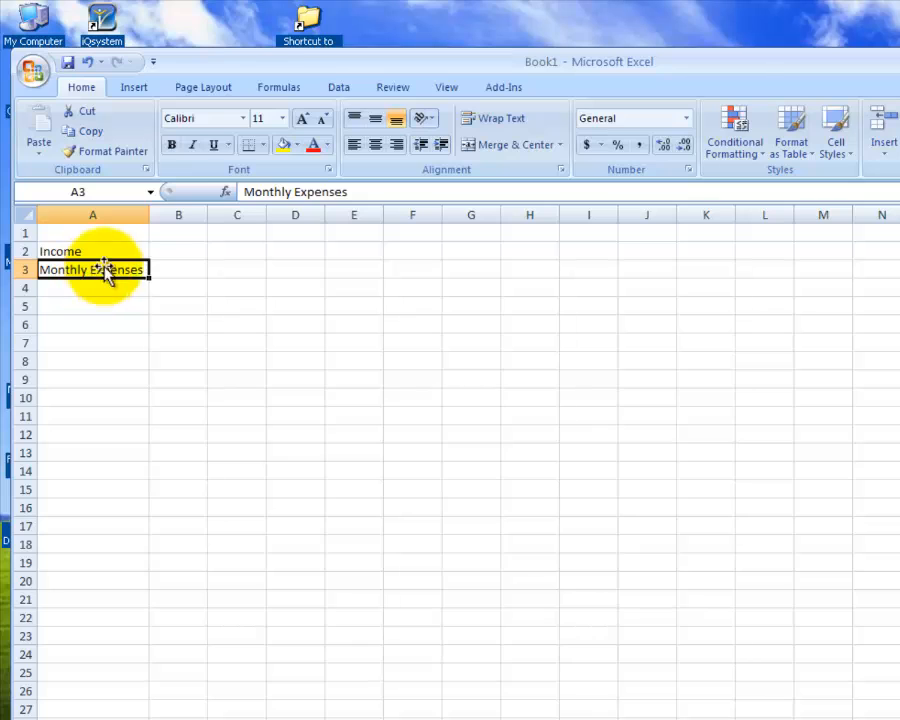
pyautogui.click(263, 150)
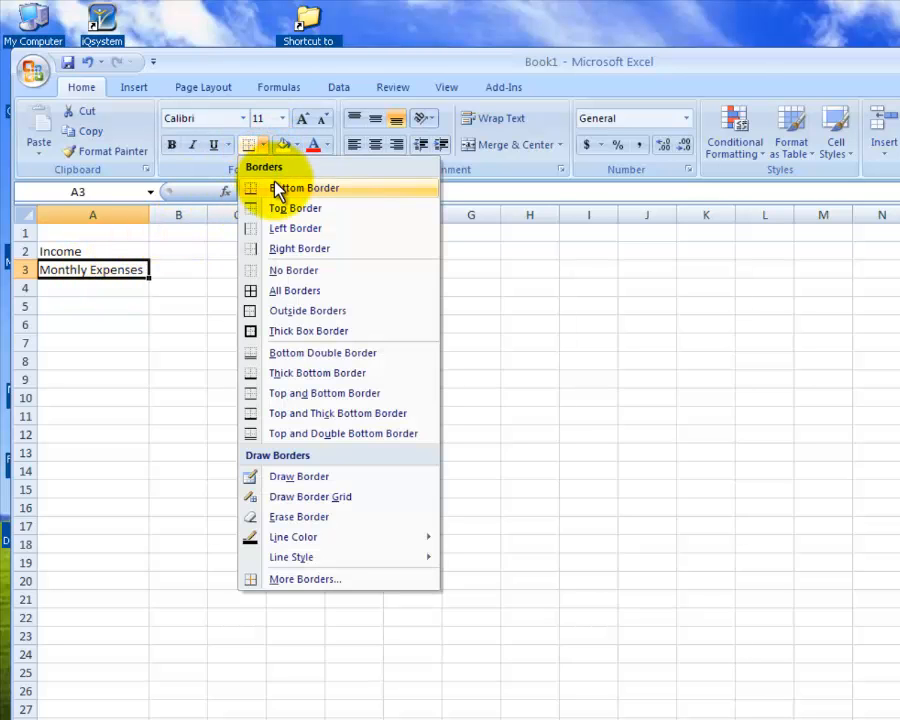
pyautogui.click(270, 187)
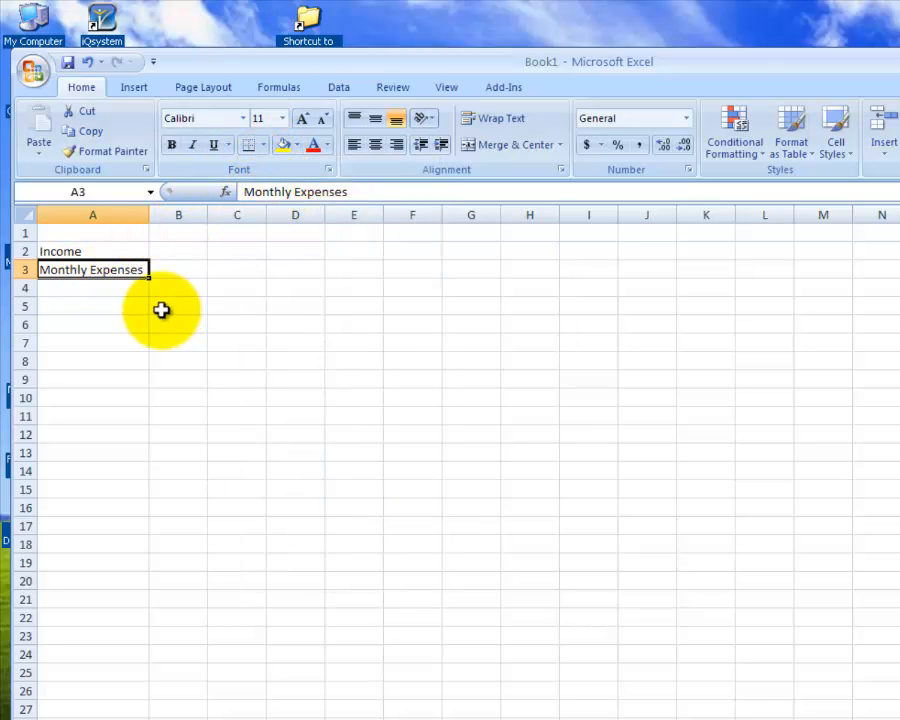
# - Enter Savings in A4 and Rent/ House Payment in A5, and fit column A's width to the longer text
pyautogui.click(108, 292)
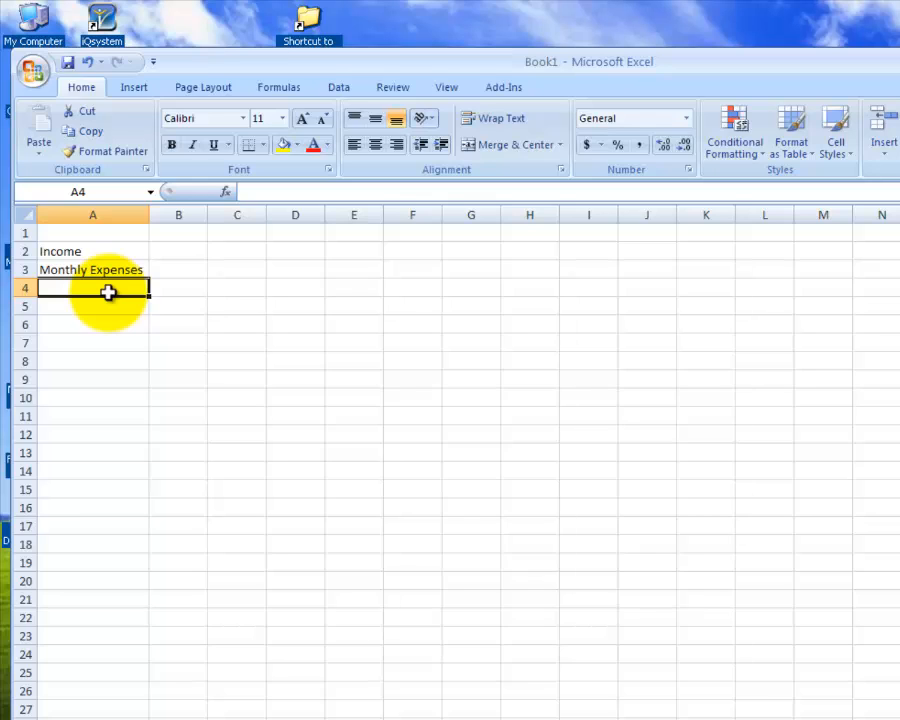
pyautogui.write('Savings')
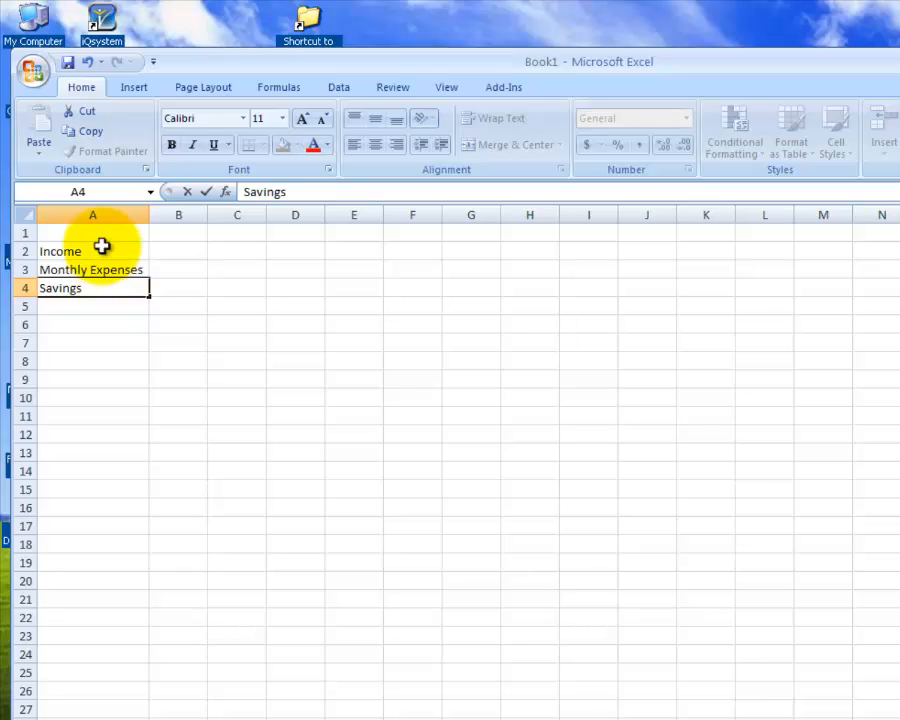
pyautogui.click(110, 307)
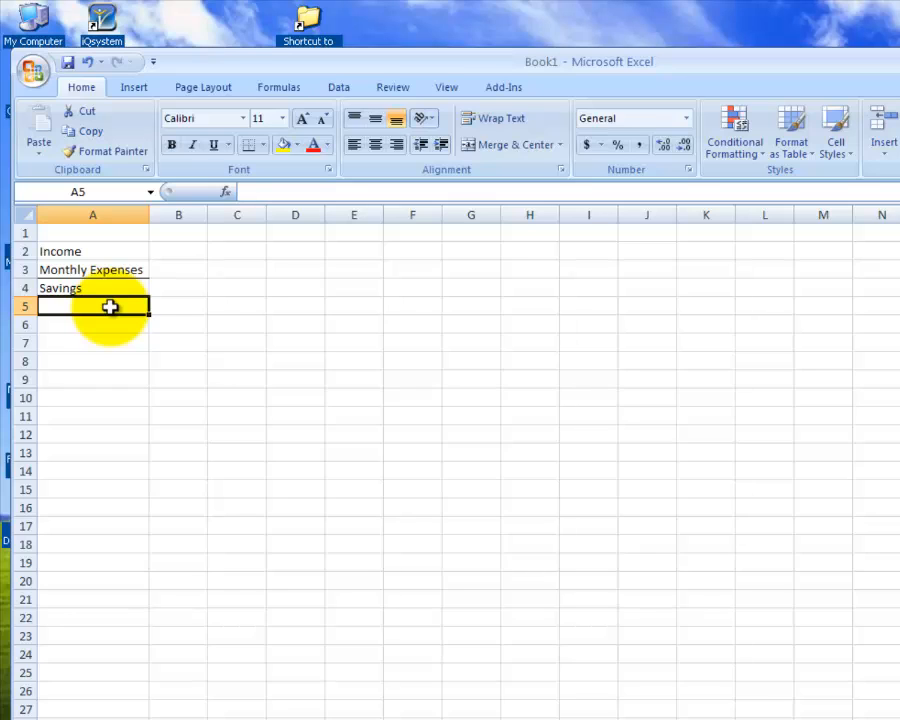
pyautogui.write('Rent/')
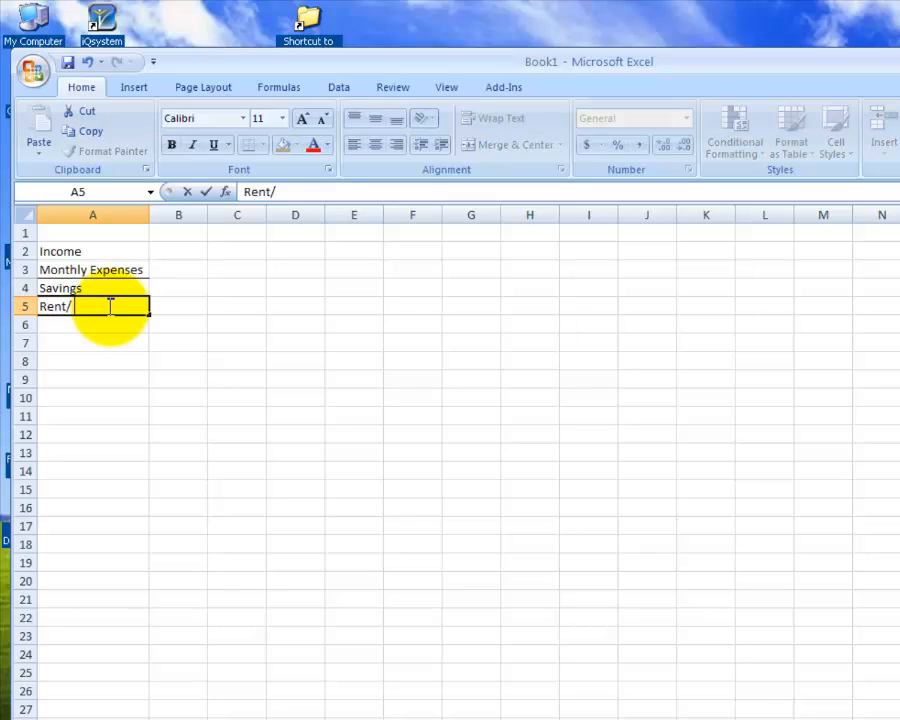
pyautogui.write(' House Paym')
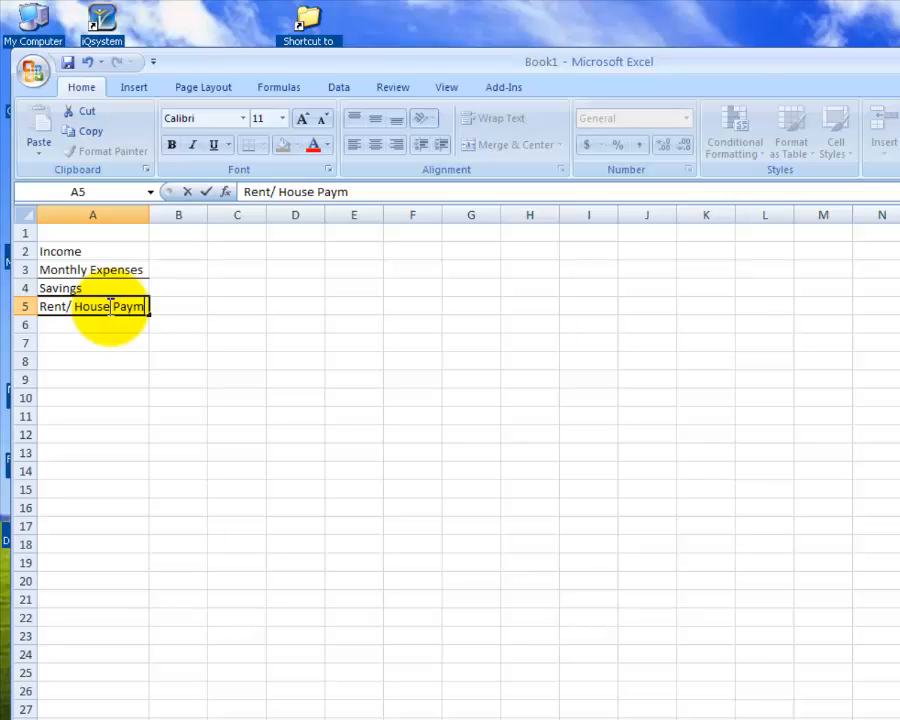
pyautogui.write('ent')
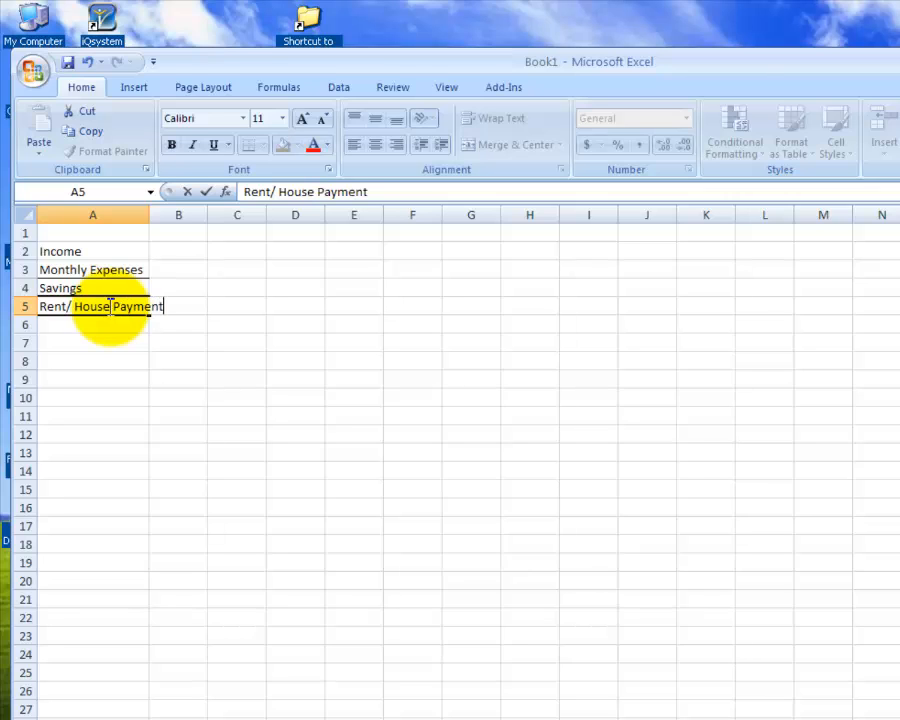
pyautogui.doubleClick(146, 208)
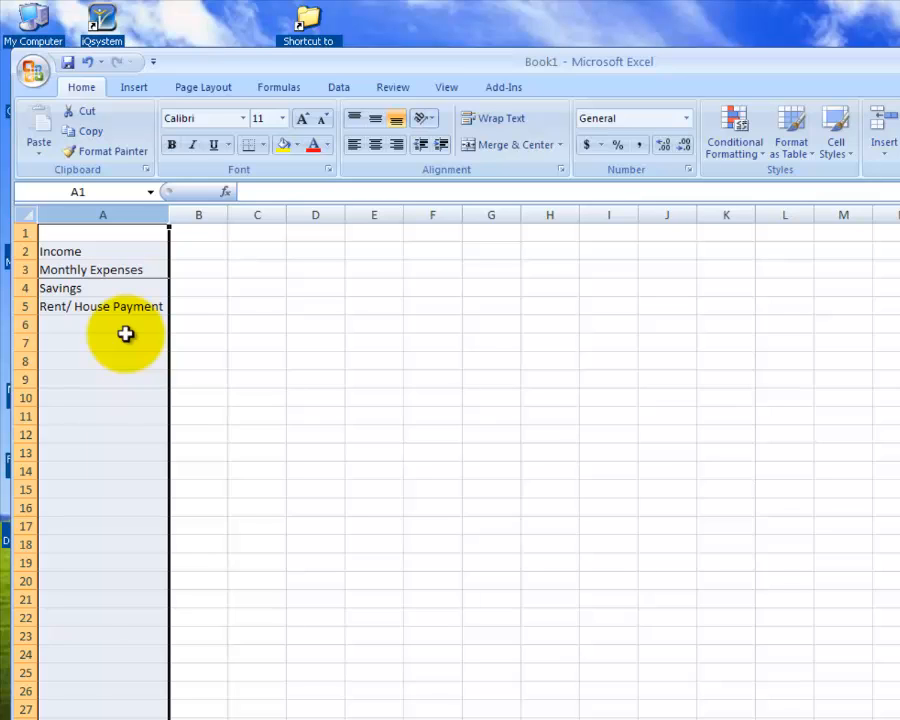
# - Enter the amounts in column B: 3000 for Income, 300 for Savings and 750 for Rent/ House Payment
pyautogui.click(195, 252)
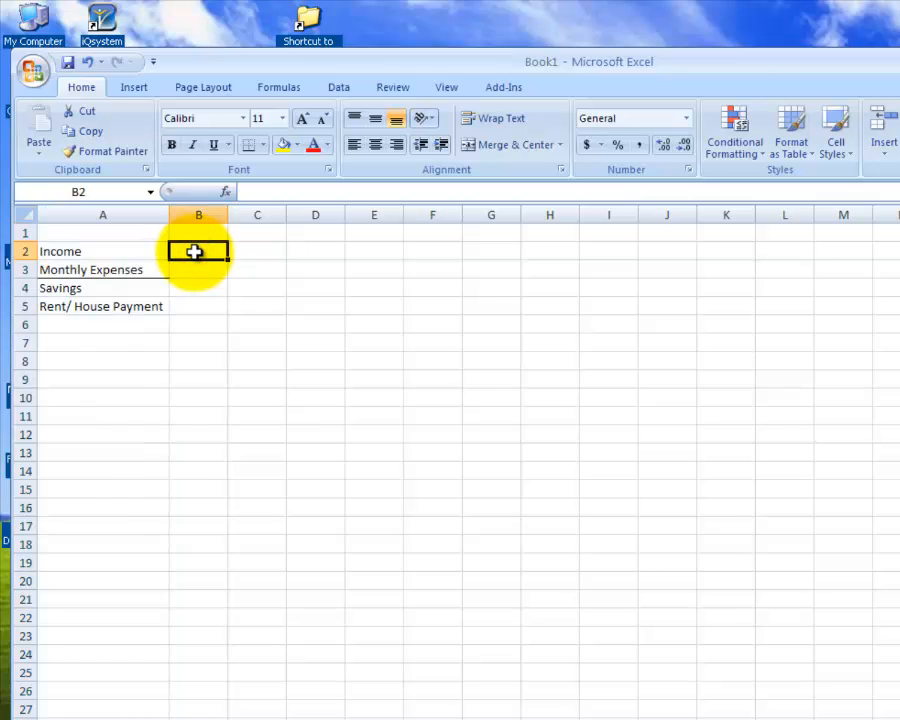
pyautogui.write('3000')
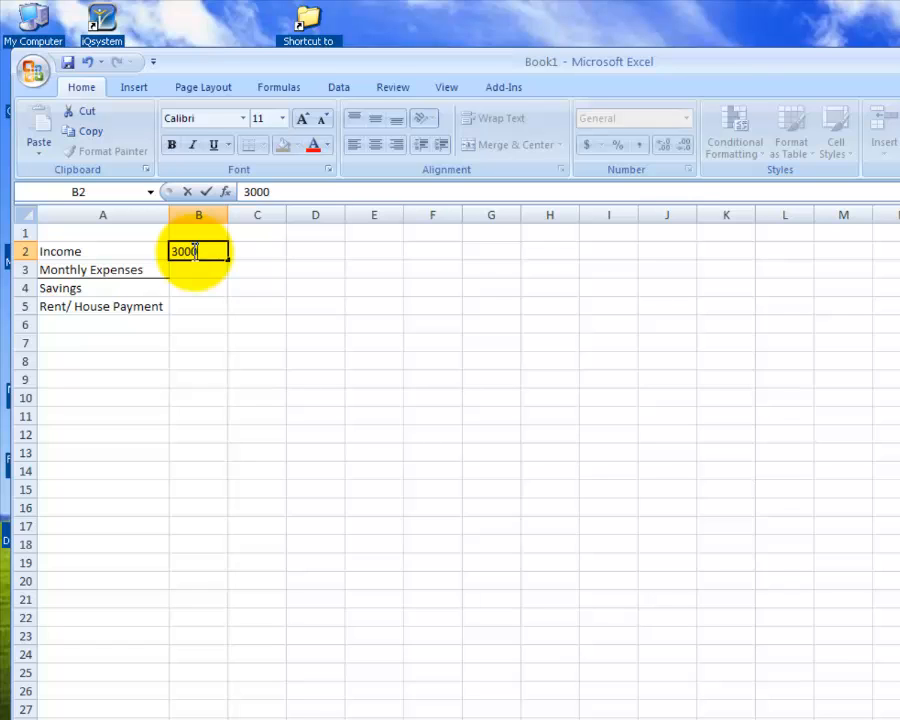
pyautogui.click(185, 287)
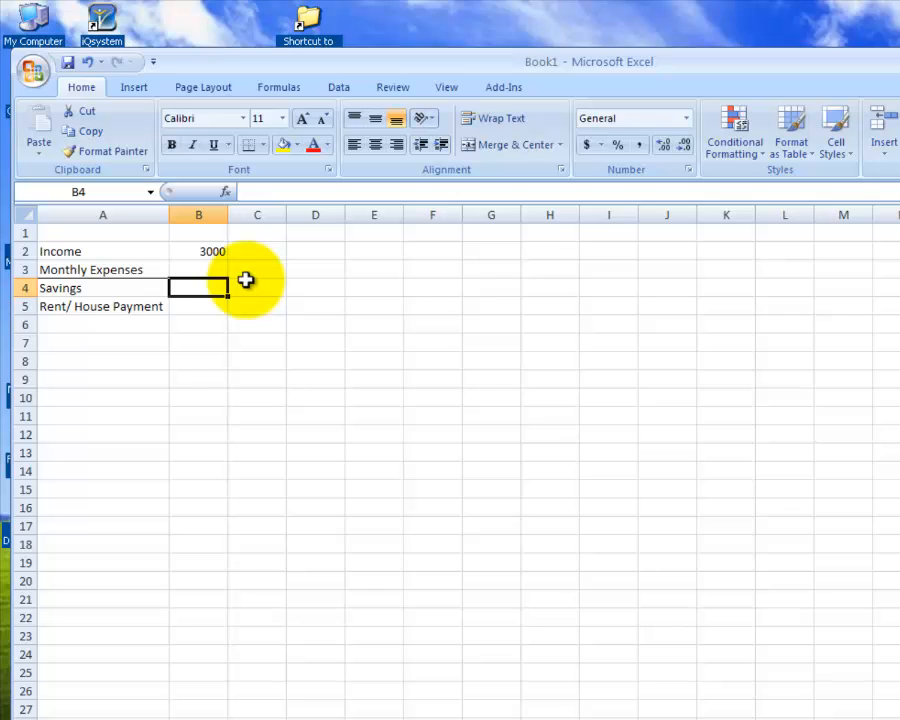
pyautogui.write('300')
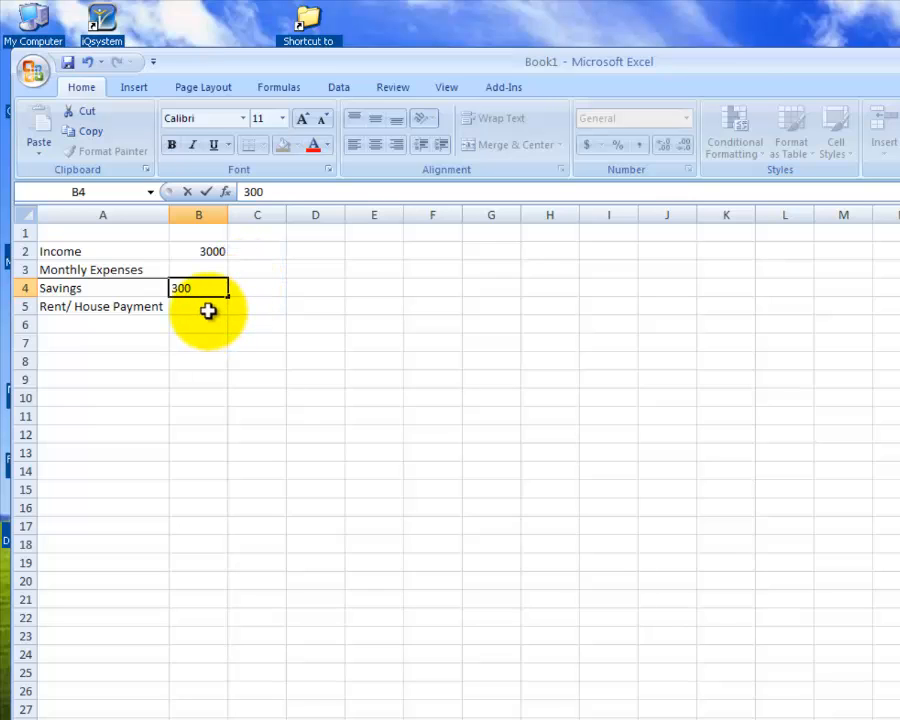
pyautogui.click(208, 311)
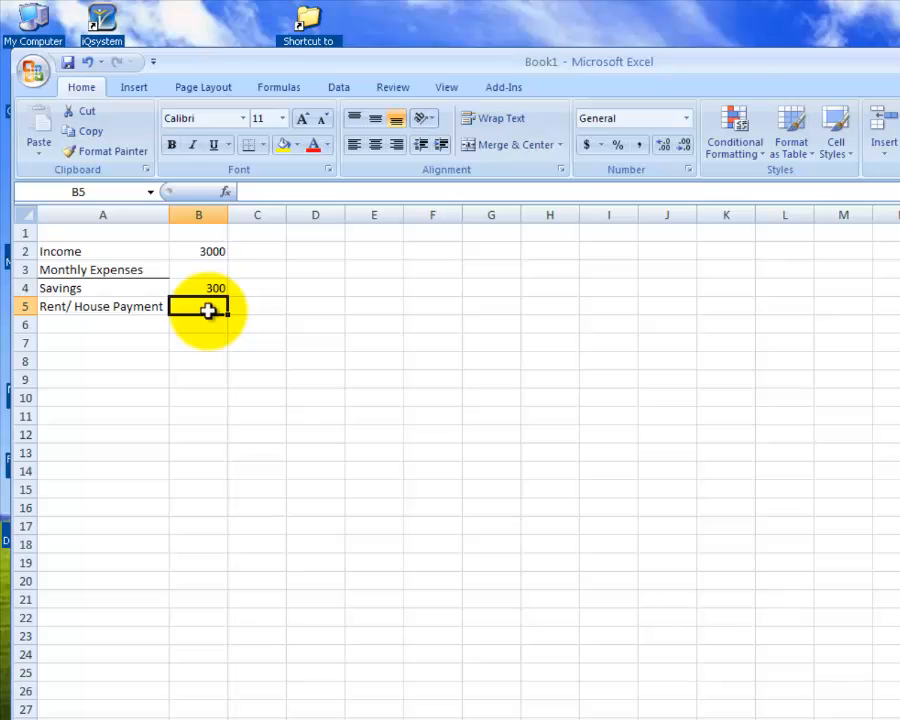
pyautogui.write('750')
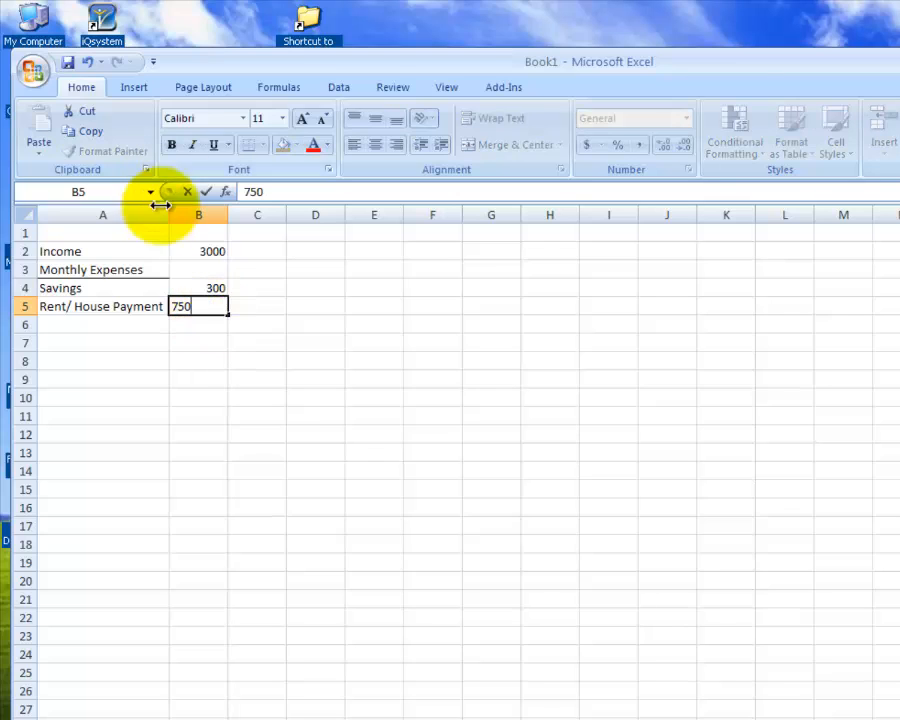
pyautogui.click(175, 319)
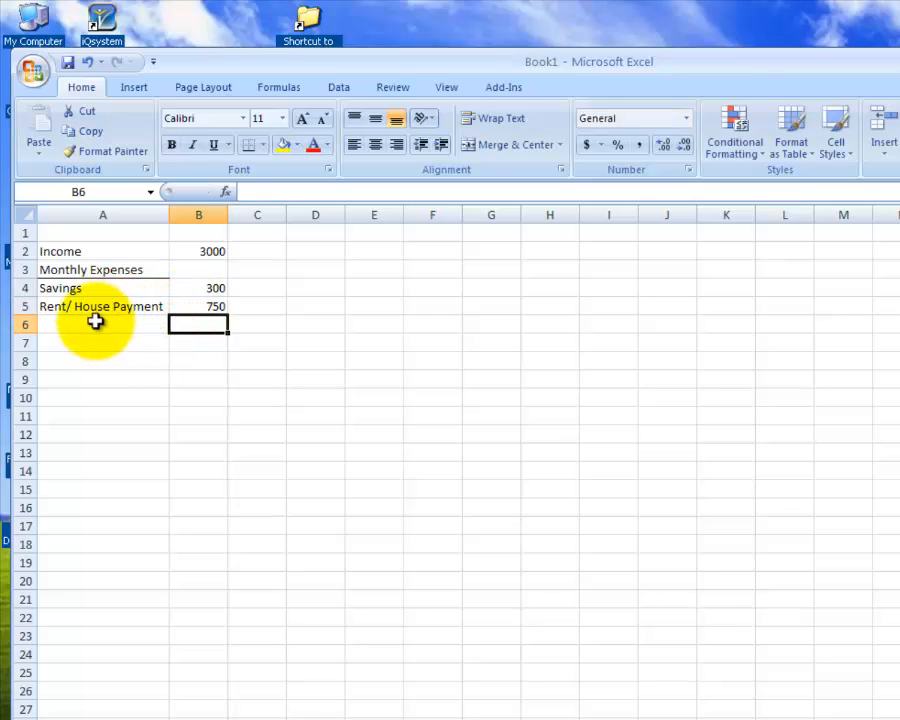
# - Add the label Utilities in cell A6, below Rent/ House Payment
pyautogui.click(93, 323)
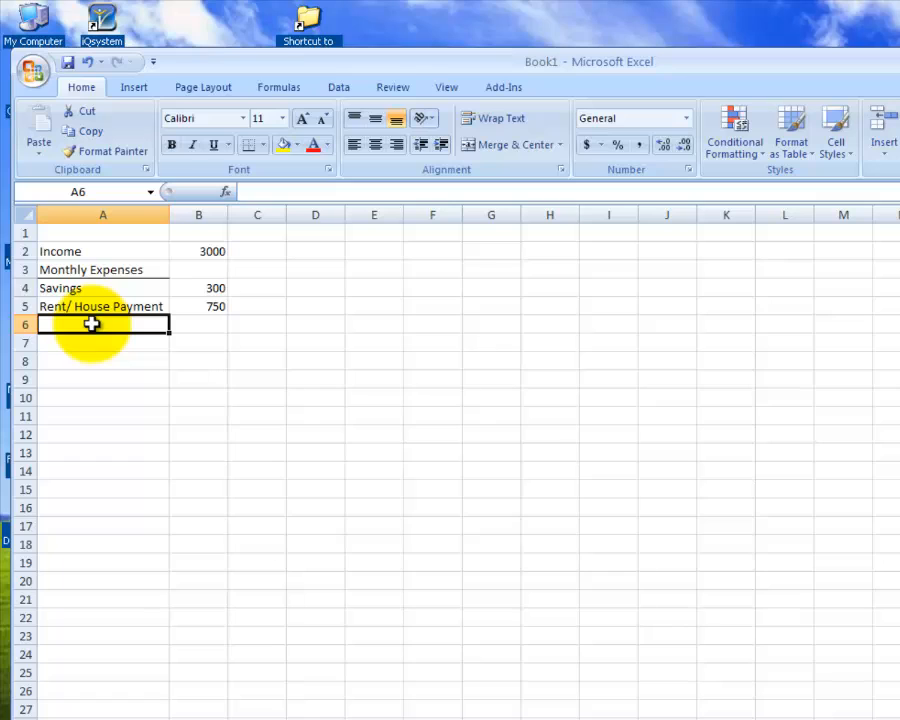
pyautogui.write('Ut')
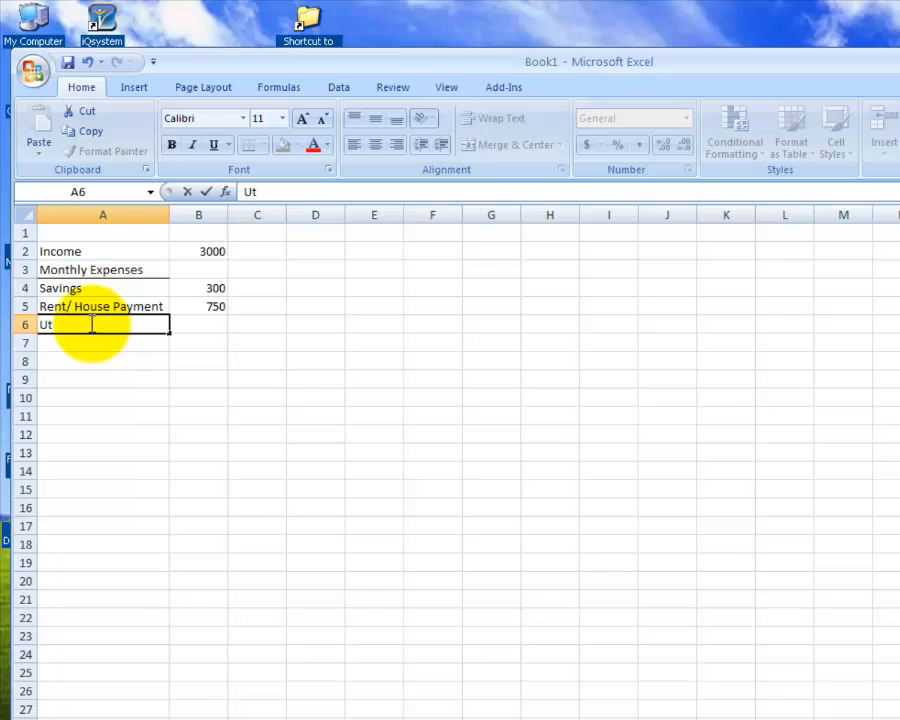
pyautogui.write('ilities')
pyautogui.press('Return')
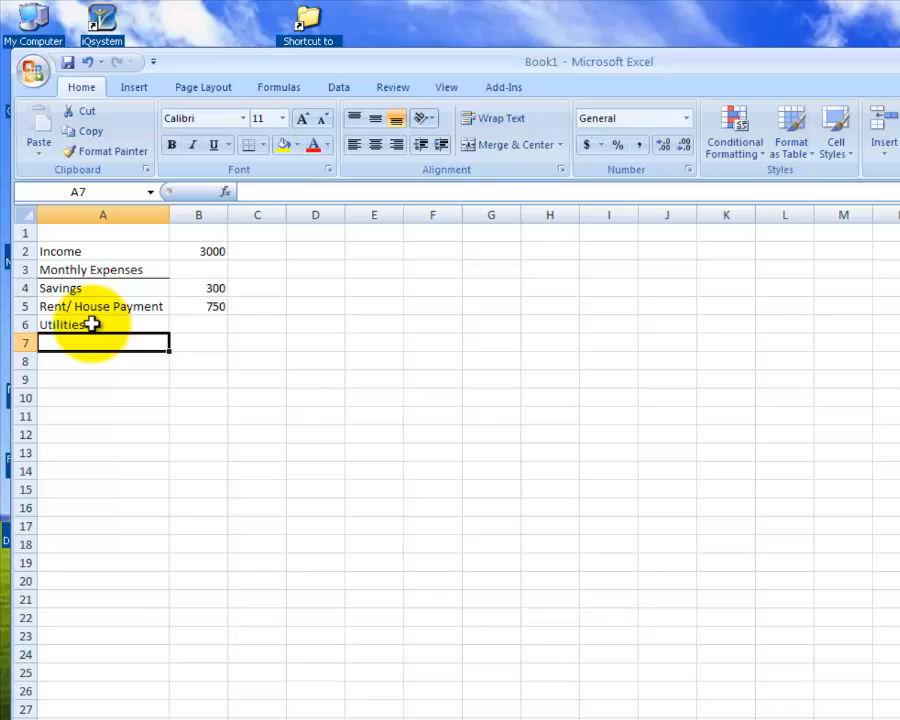
# - List the utility items Electricity, Gas, Water and Trash in cells A7 to A10
pyautogui.write('El')
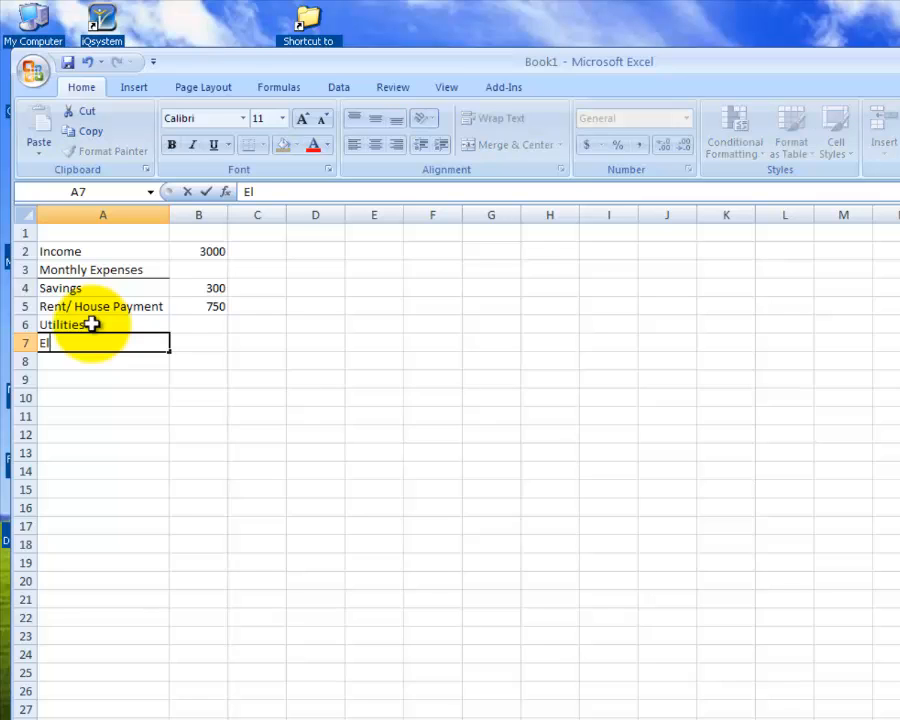
pyautogui.write('ectricity')
pyautogui.press('Return')
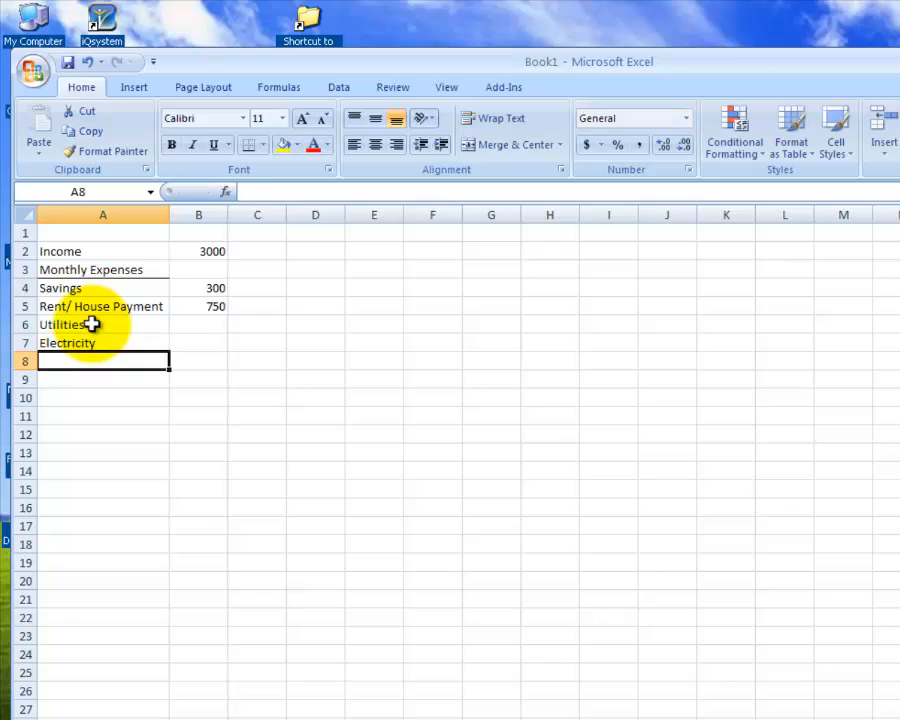
pyautogui.write('Gas')
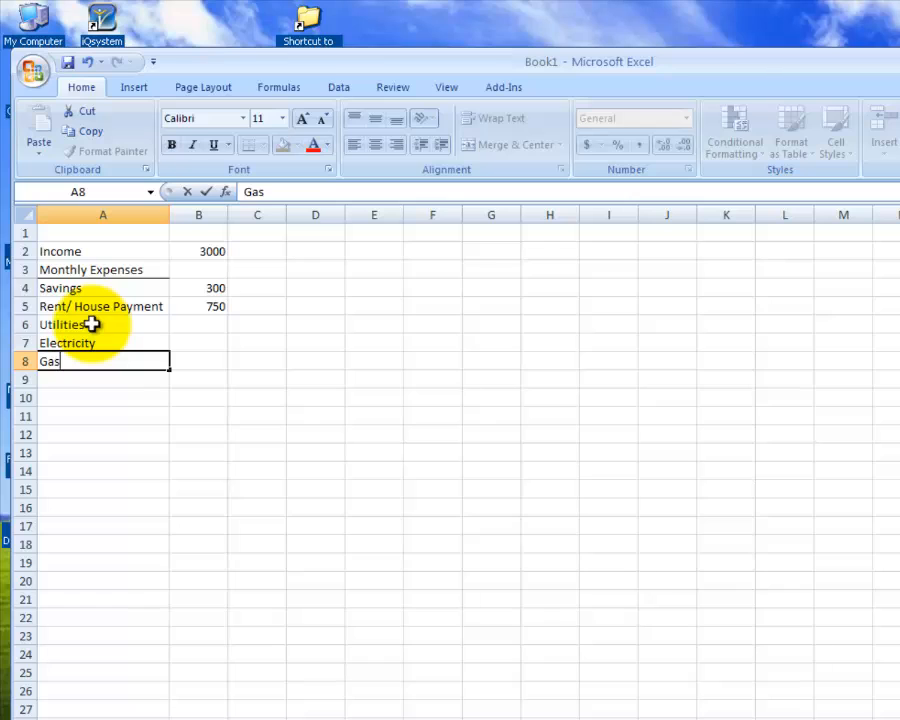
pyautogui.press('Return')
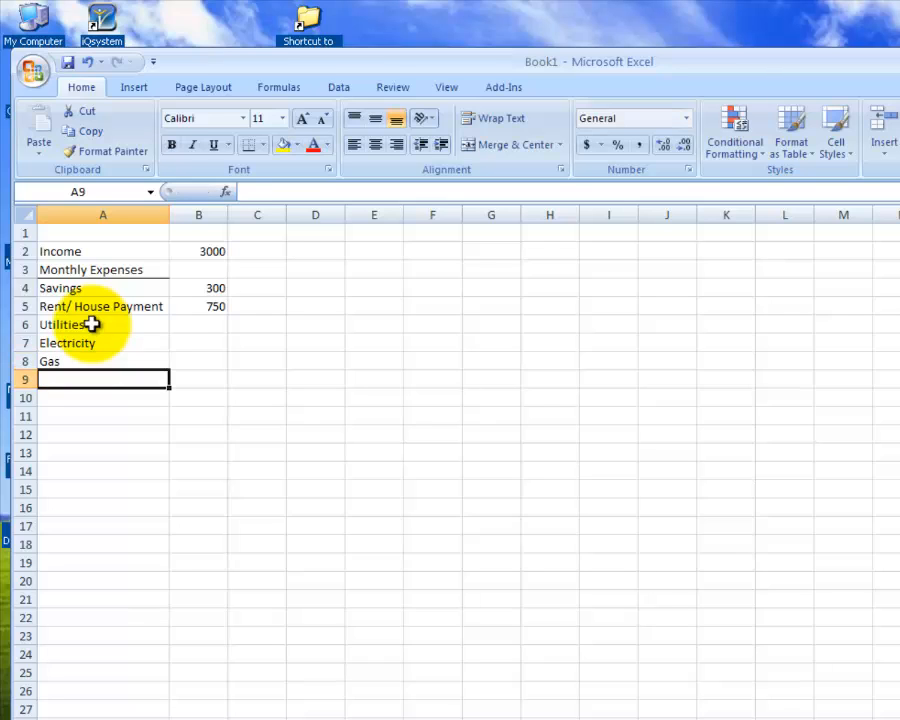
pyautogui.write('Water')
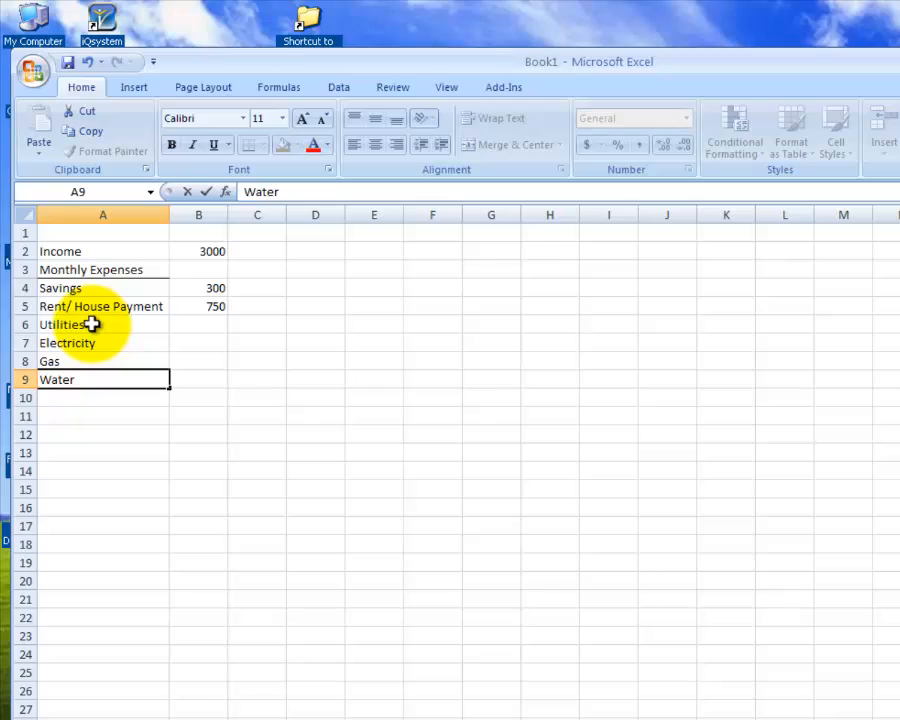
pyautogui.press('Return')
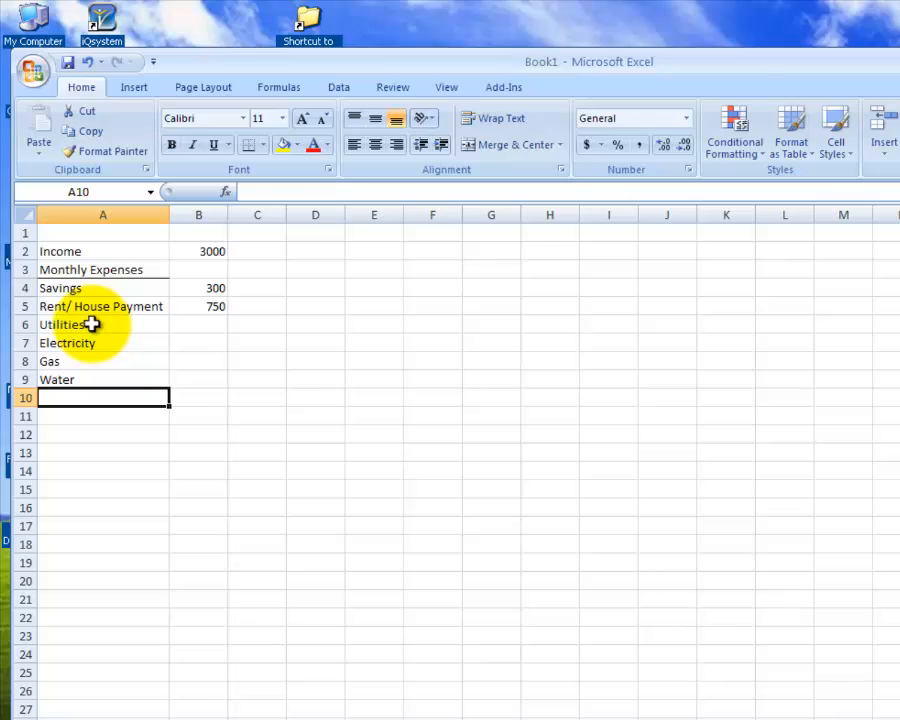
pyautogui.write('Trash')
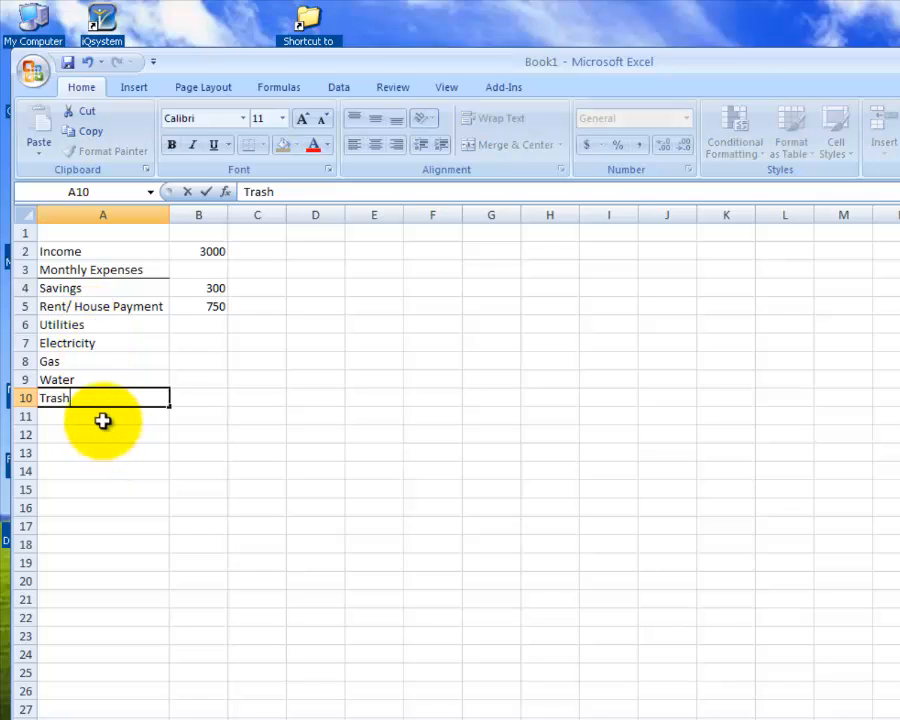
# - Right-align the utility items Electricity, Gas, Water and Trash in cells A7 to A10
pyautogui.moveTo(70, 345); pyautogui.dragTo(62, 396)
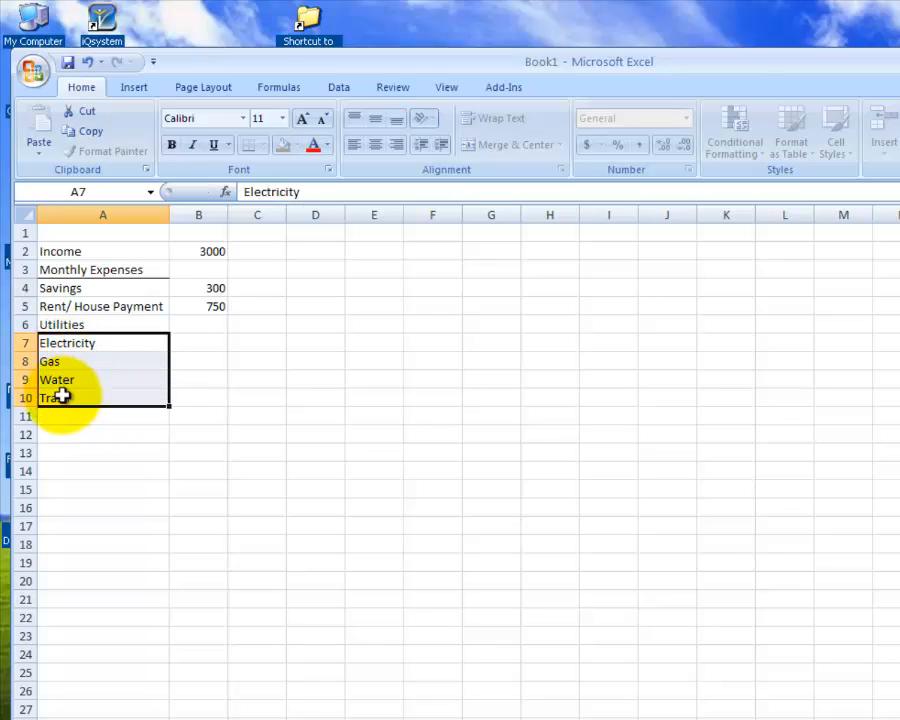
pyautogui.click(396, 145)
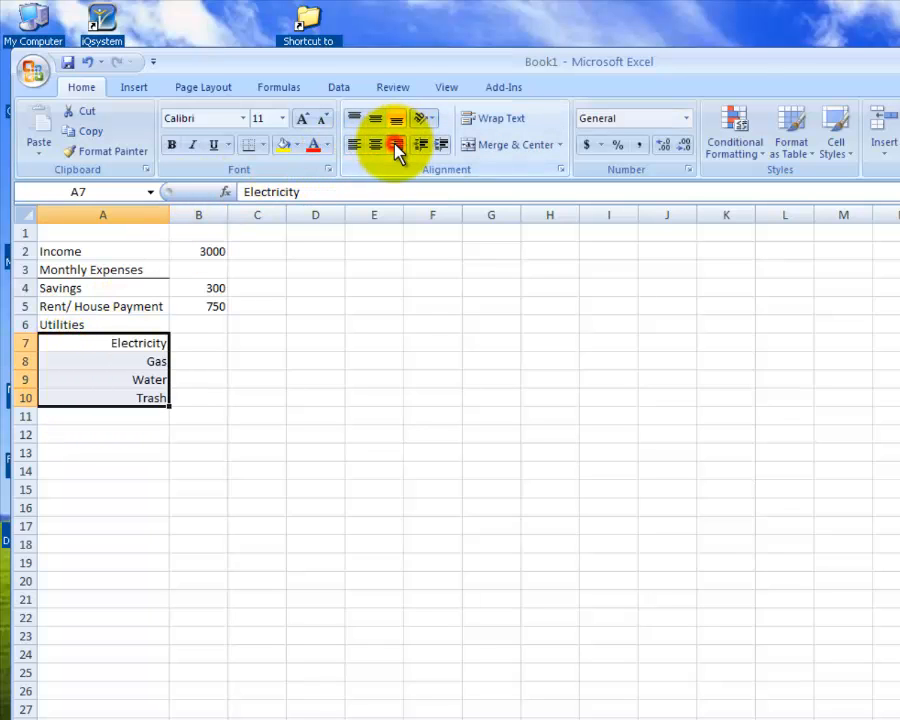
pyautogui.click(52, 323)
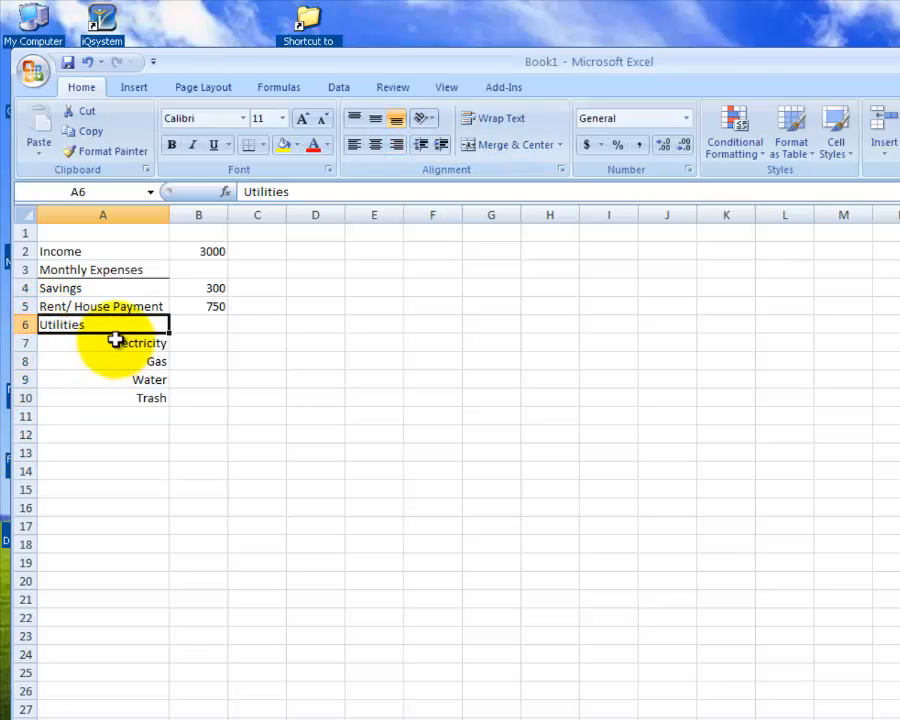
# - Add the label Transportation in cell A11, below Trash, and left-align it
pyautogui.click(88, 418)
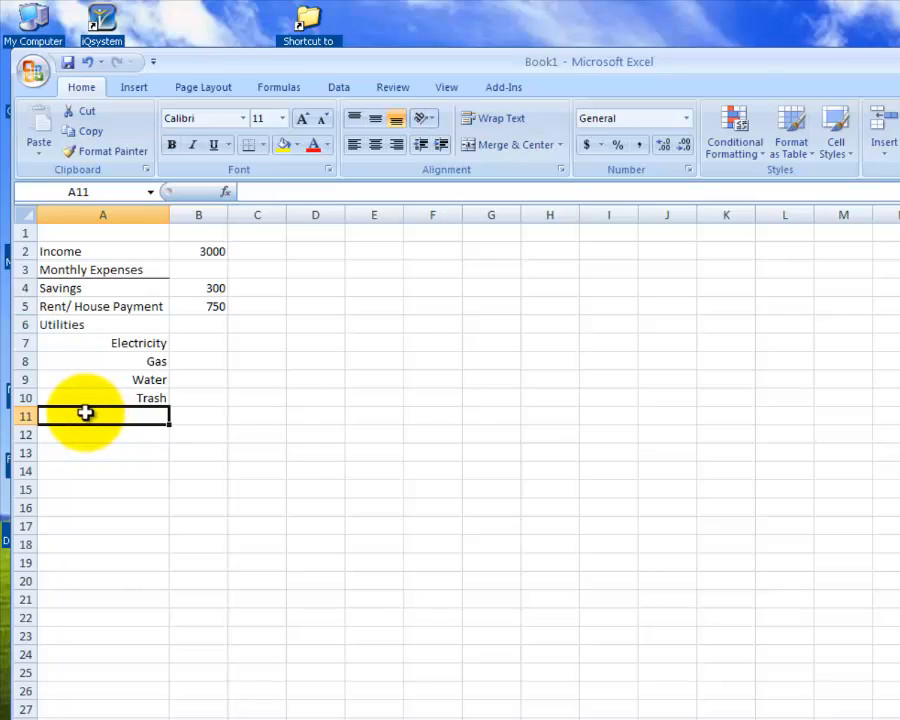
pyautogui.write('Tran')
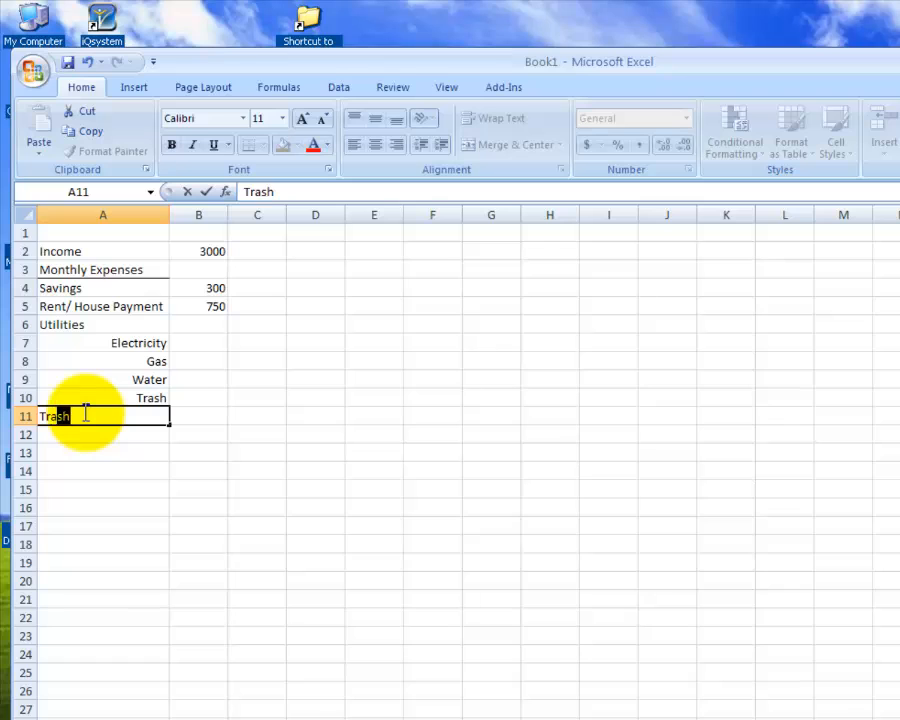
pyautogui.write('sportation')
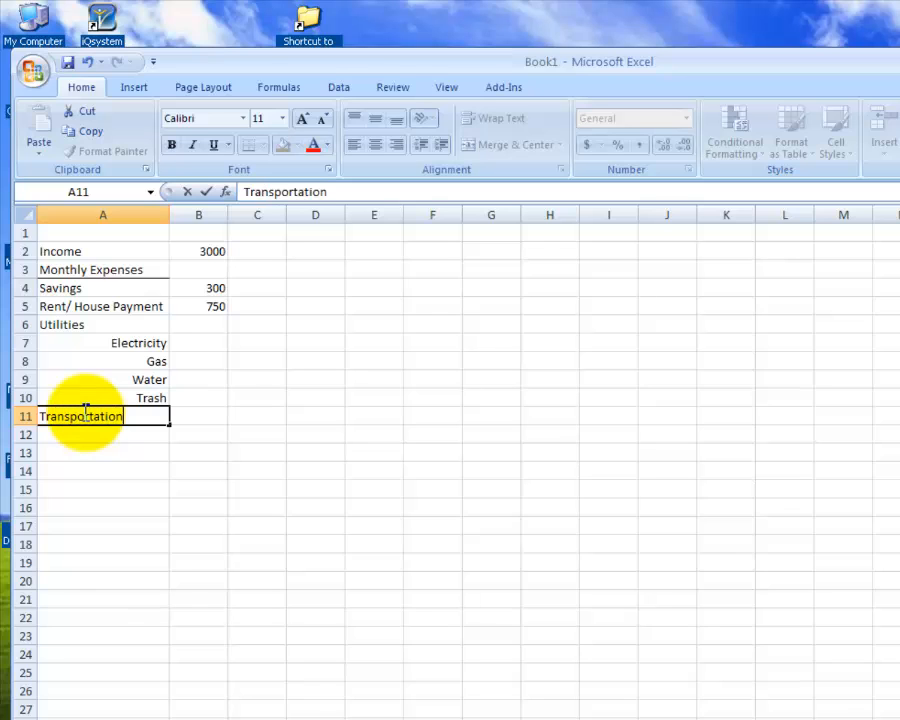
pyautogui.click(86, 414)
pyautogui.click(355, 145)
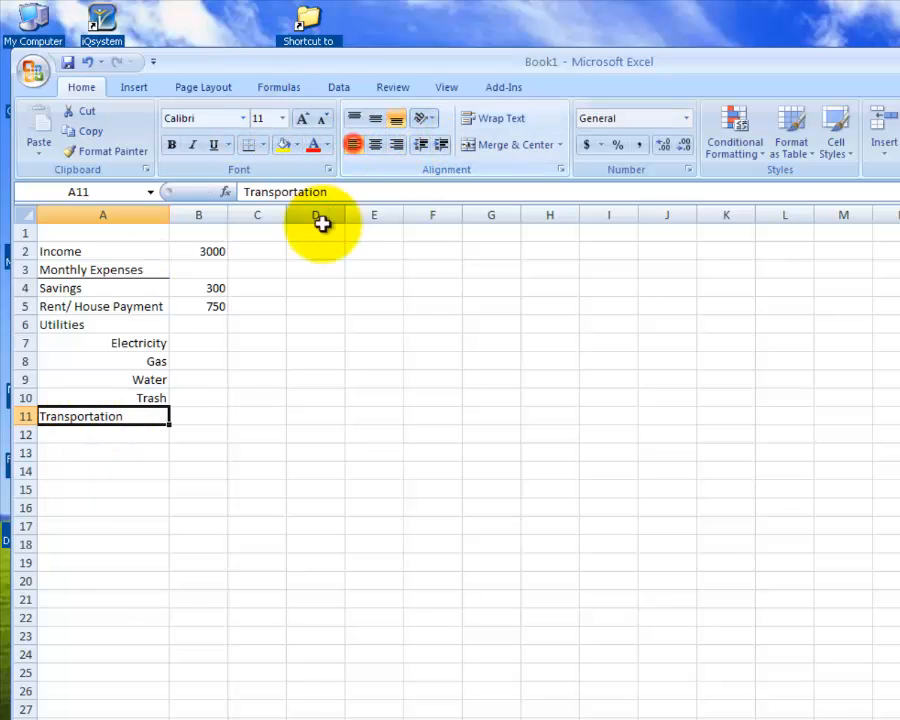
# - List Car Payment in cell A12 and Gasoline in cell A13 under Transportation
pyautogui.click(128, 430)
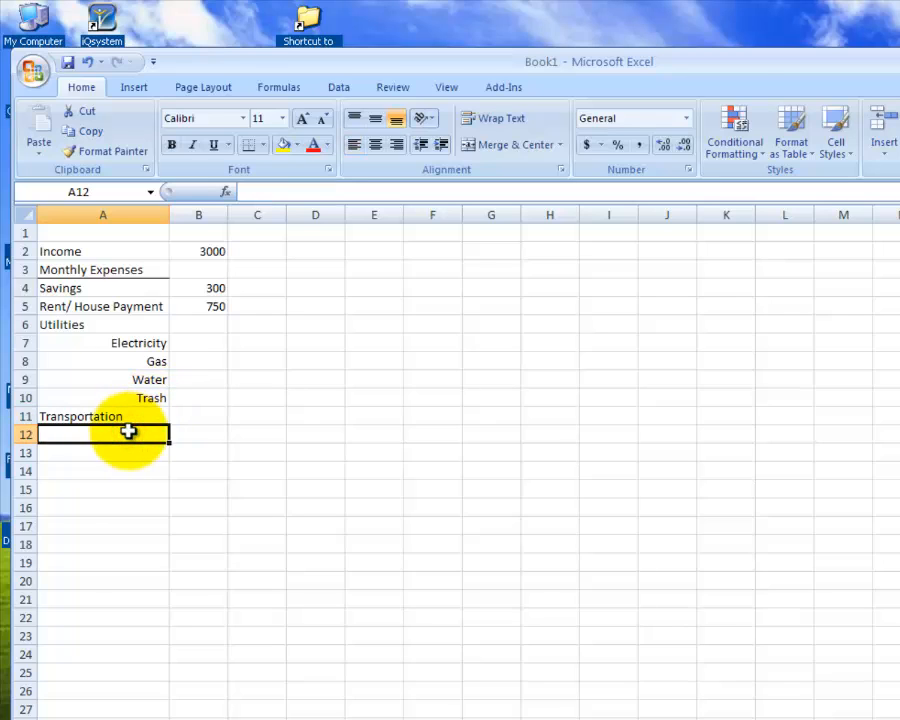
pyautogui.write('Car')
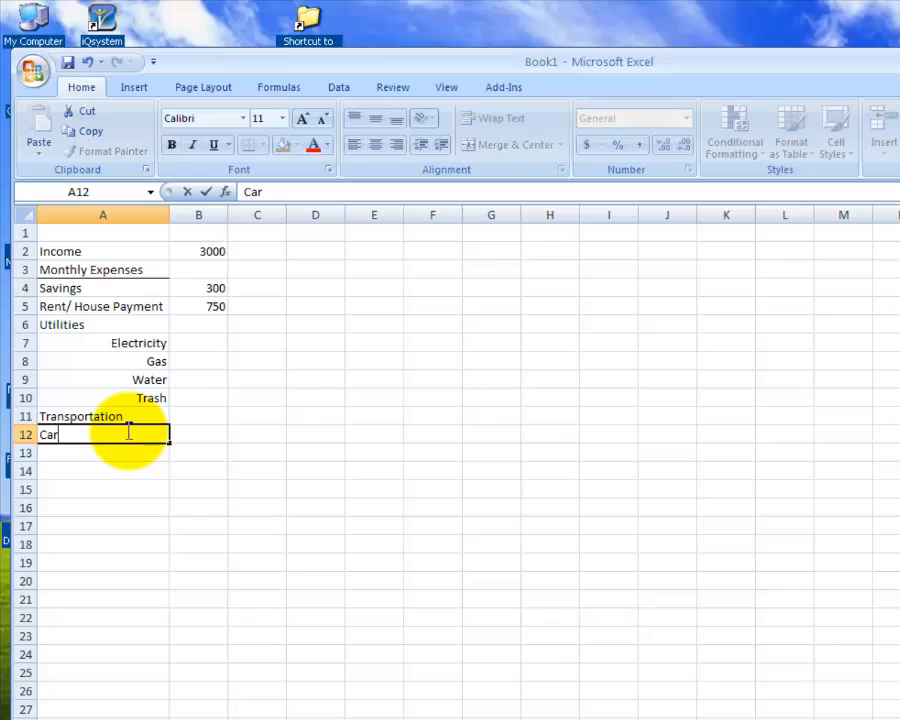
pyautogui.write(' Payment')
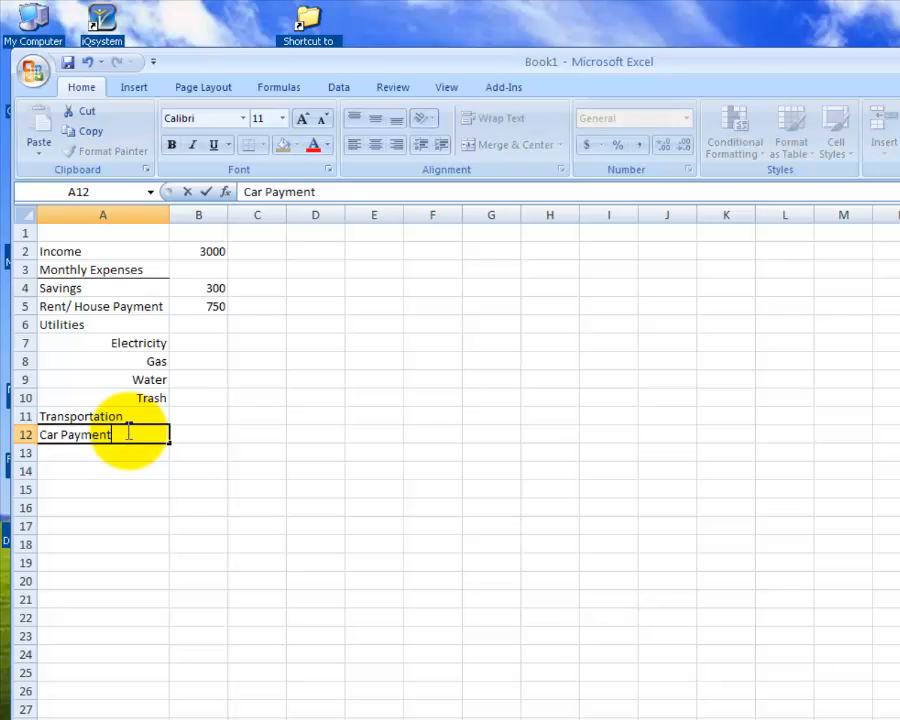
pyautogui.press('Return')
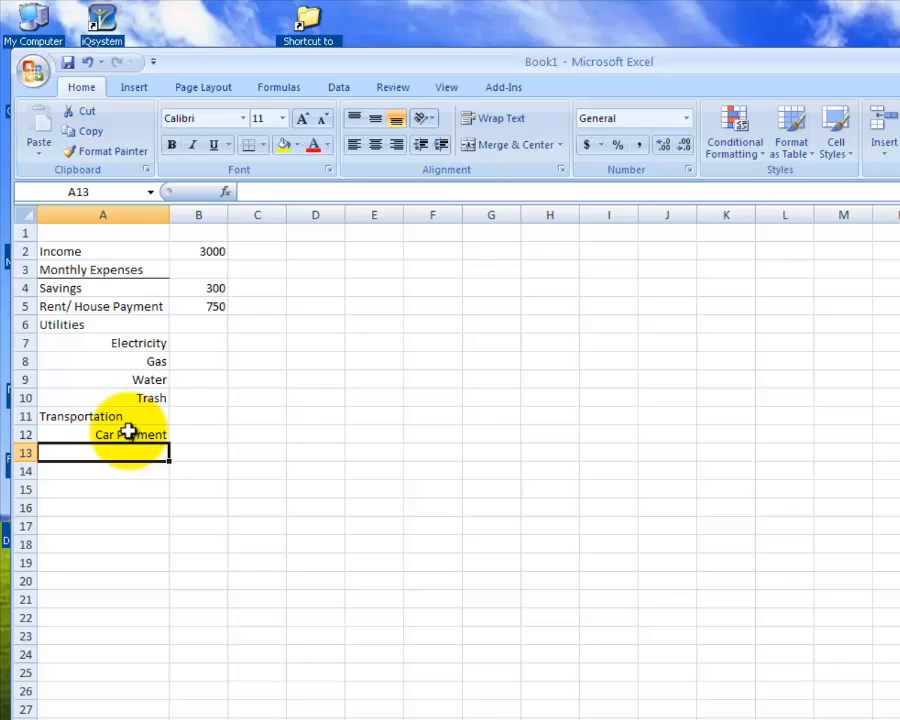
pyautogui.write('Gaso')
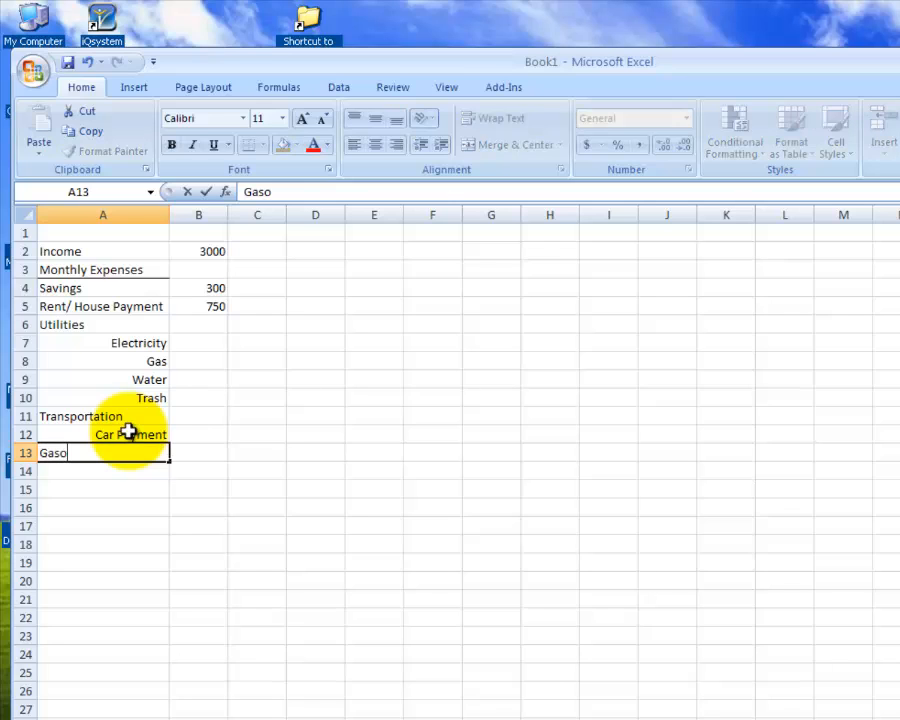
pyautogui.write('line')
pyautogui.press('Return')
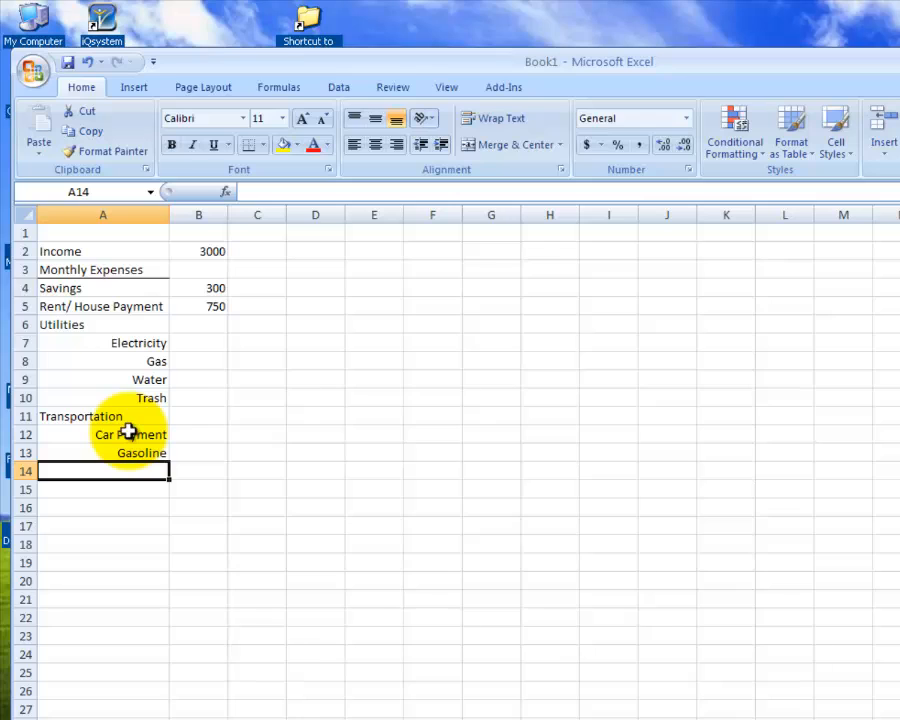
# - Continue the transportation items with Car Insurance, Maintenance and Toll Fees in cells A14 to A16
pyautogui.write('Car ')
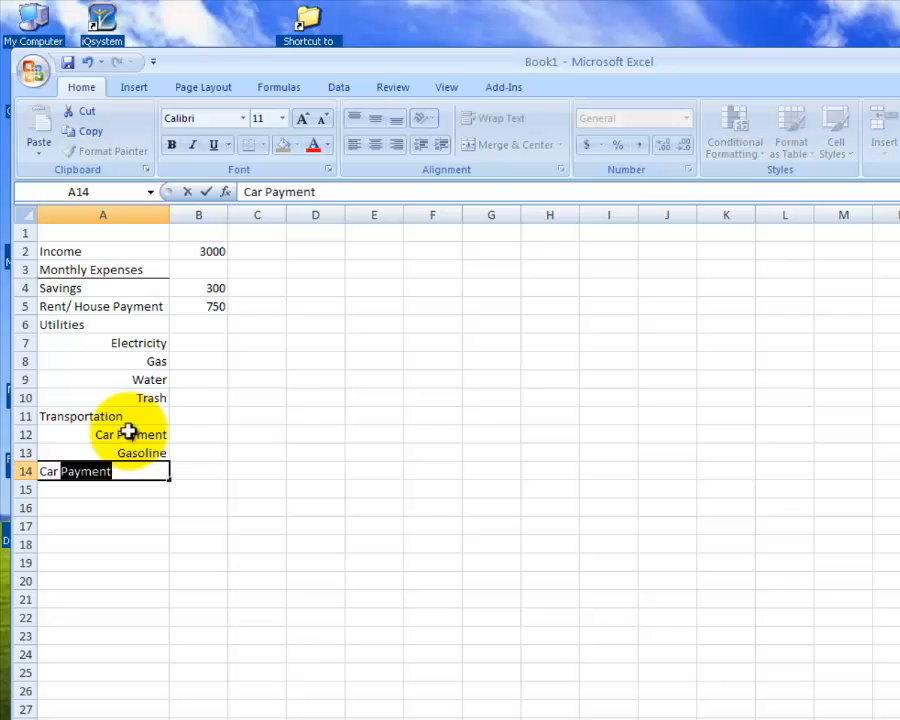
pyautogui.write('Insurance')
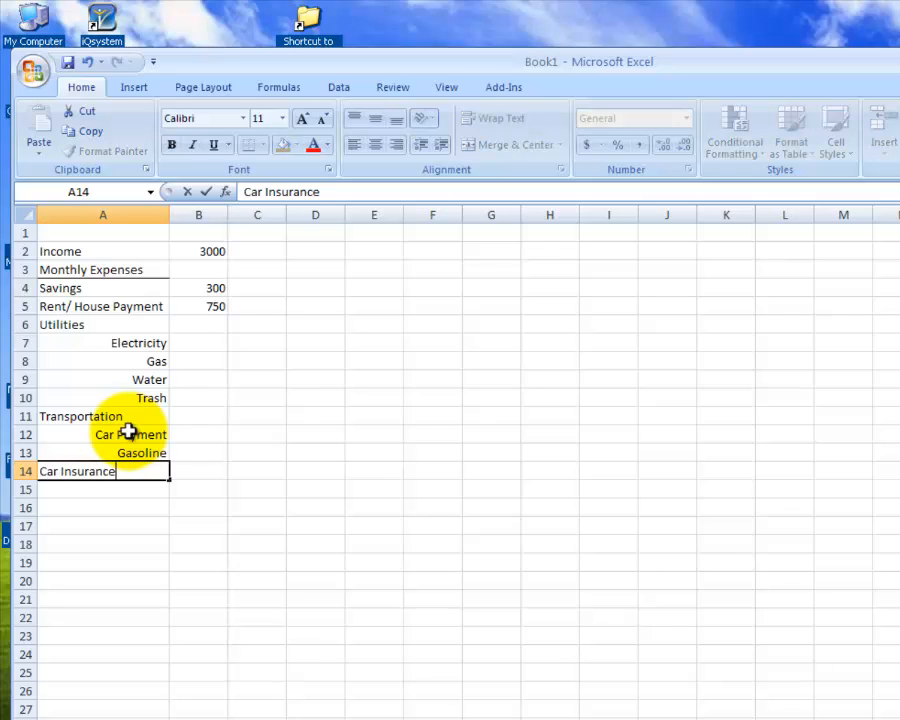
pyautogui.press('Return')
pyautogui.write('Mai')
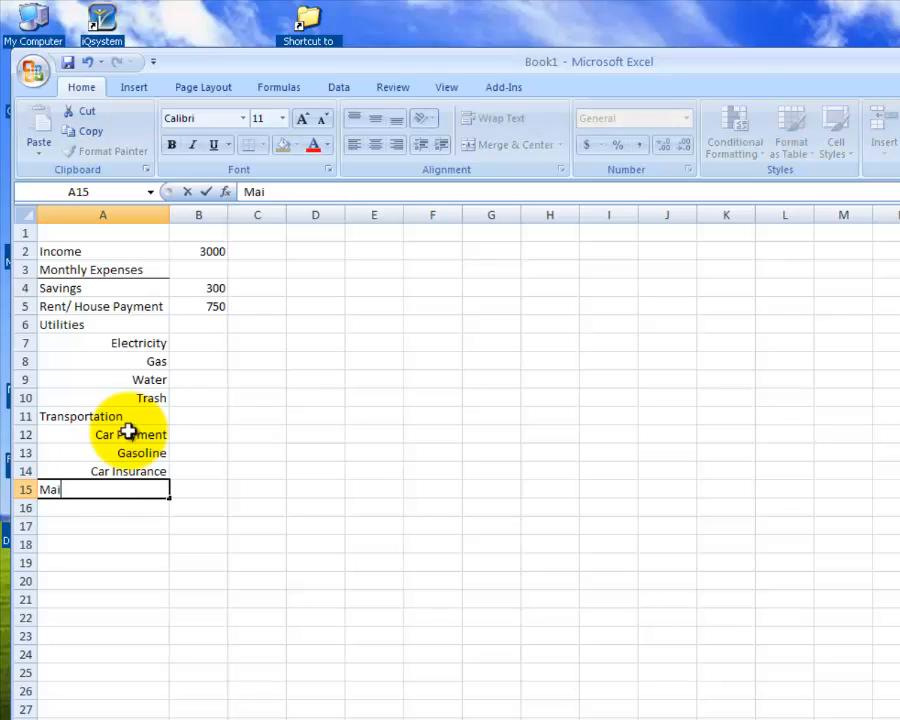
pyautogui.write('ntenance')
pyautogui.press('Return')
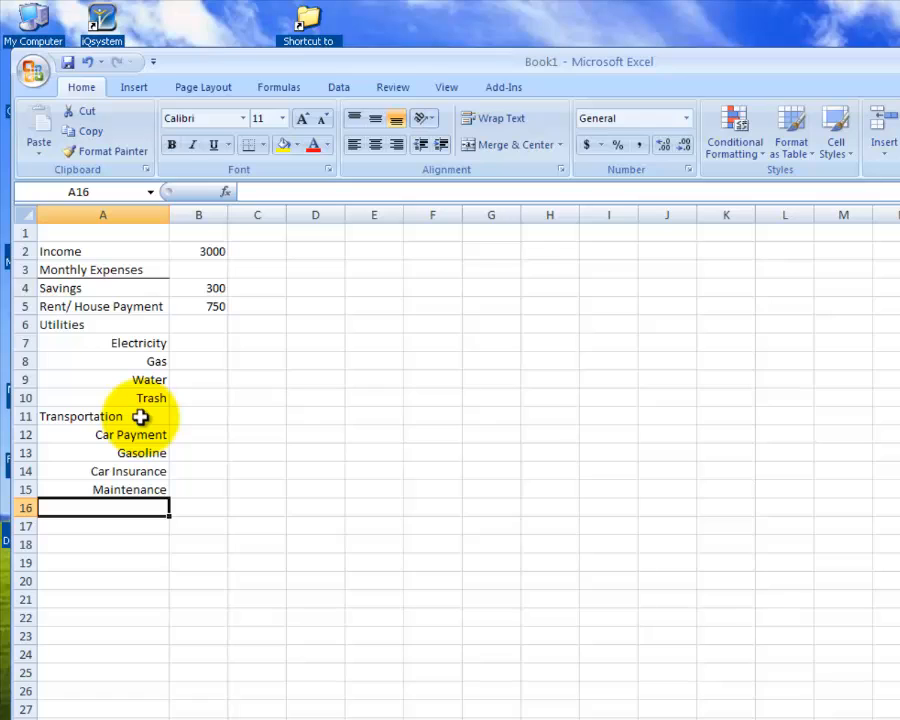
pyautogui.write('Toll')
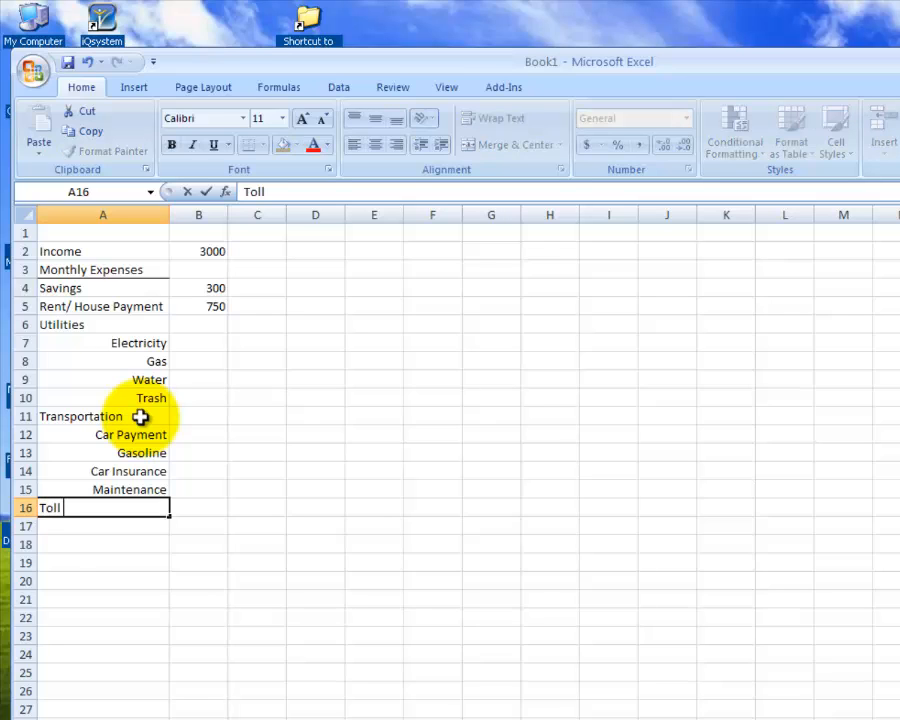
pyautogui.write(' Fees')
pyautogui.press('Return')
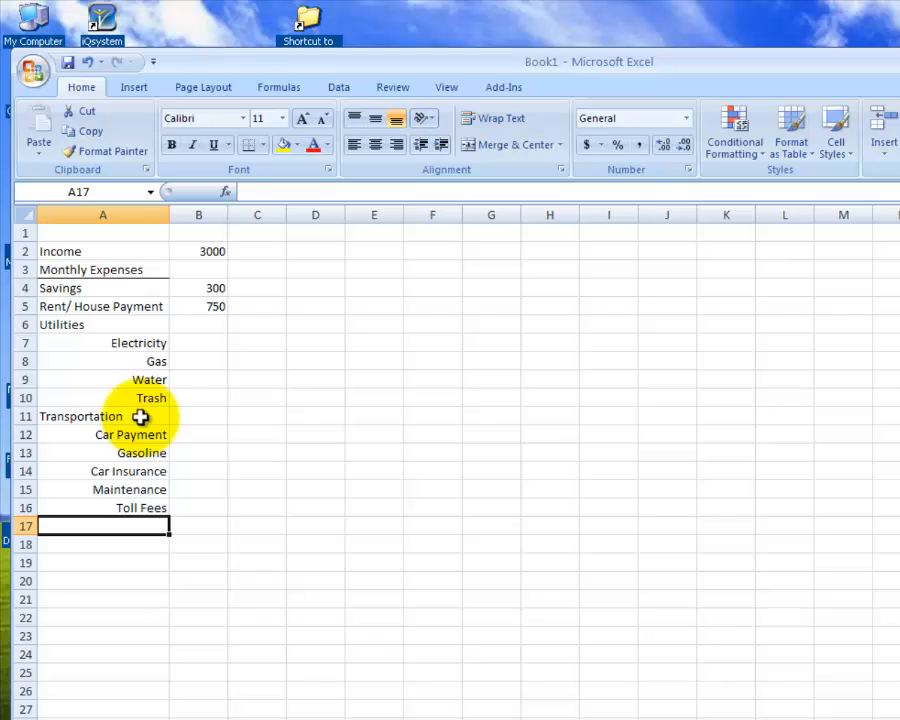
# - Add the label Groceries in cell A17, below Toll Fees, and left-align it
pyautogui.write('Gro')
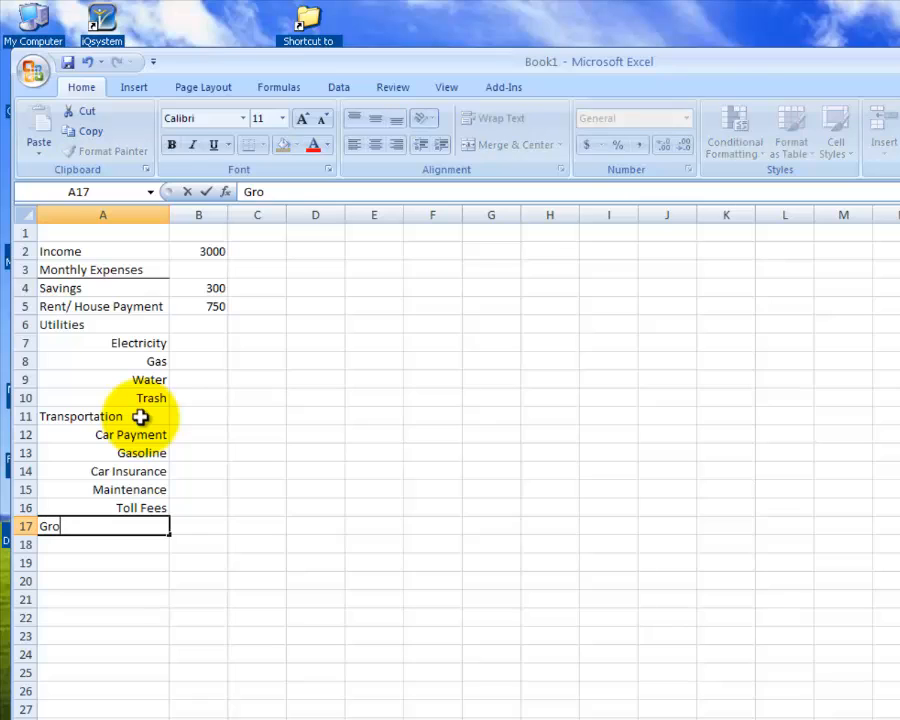
pyautogui.write('ceries')
pyautogui.click(205, 191)
pyautogui.click(355, 144)
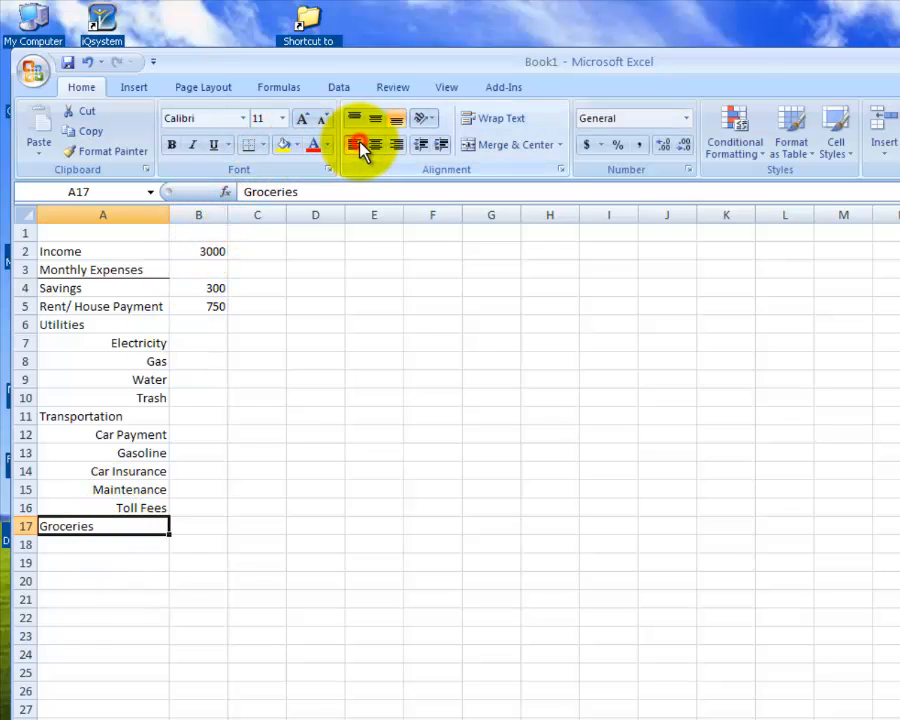
# - Add the label Personal Expenses in cell A18, below Groceries, and left-align it
pyautogui.click(83, 545)
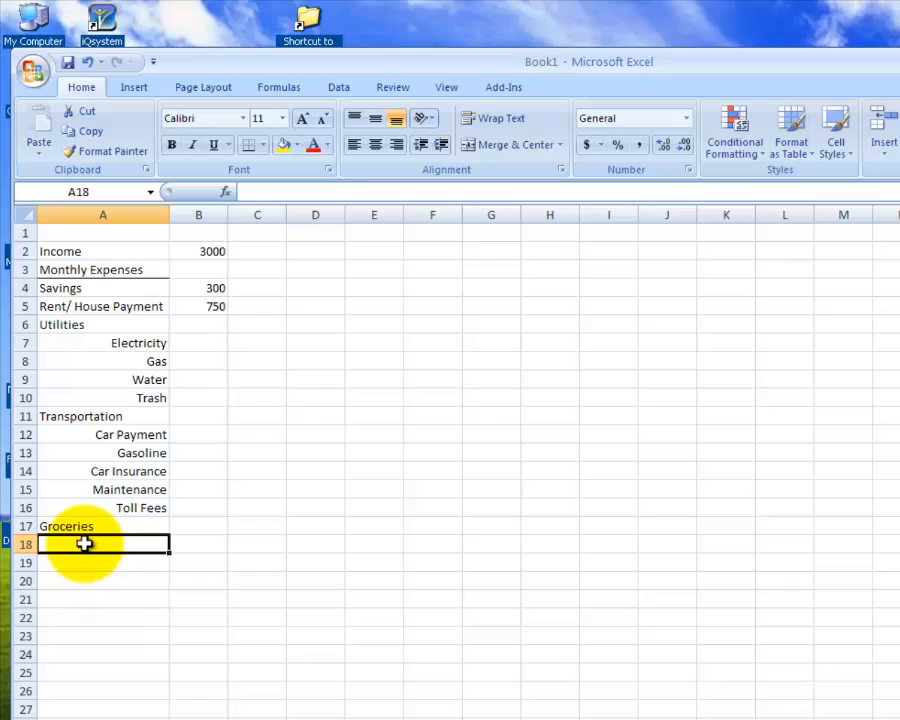
pyautogui.write('Person')
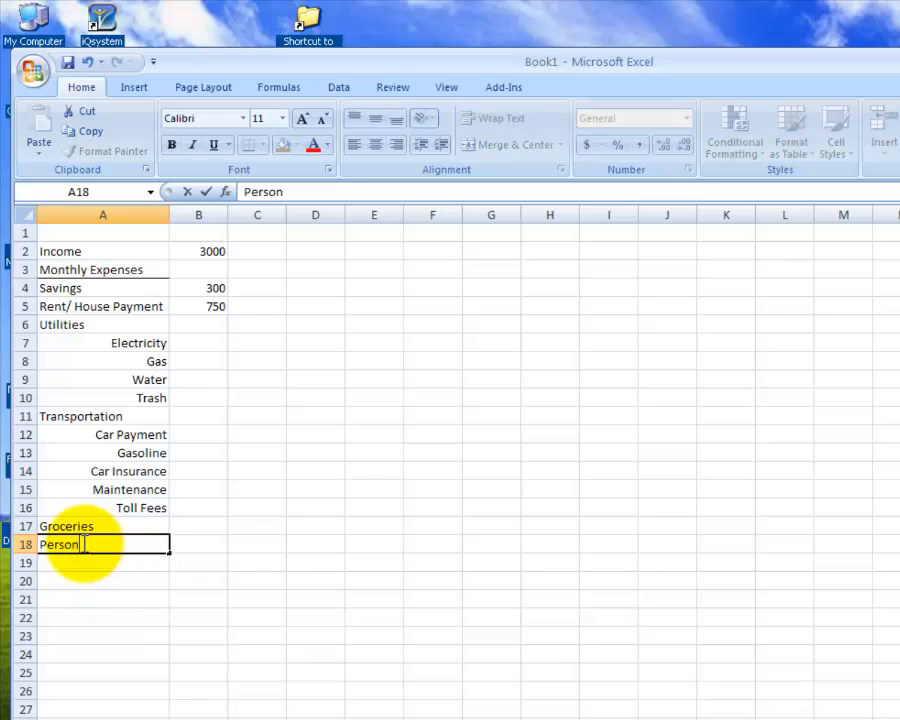
pyautogui.write('al EWxp')
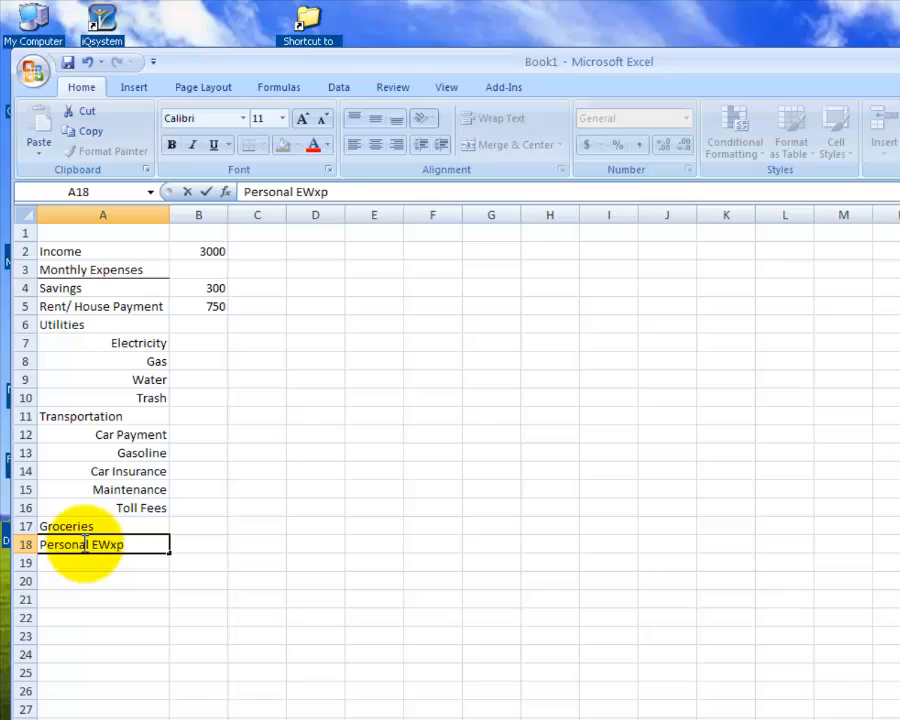
pyautogui.press('BackSpace')
pyautogui.press('BackSpace')
pyautogui.press('BackSpace')
pyautogui.write('xc')
pyautogui.press('BackSpace')
pyautogui.write('penses')
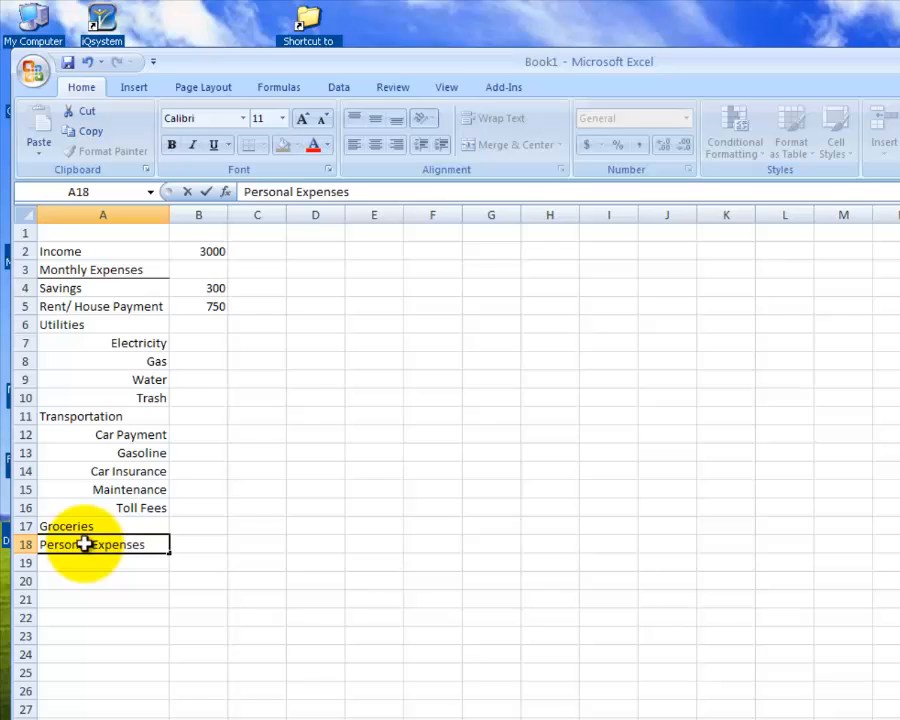
pyautogui.press('Return')
pyautogui.click(90, 543)
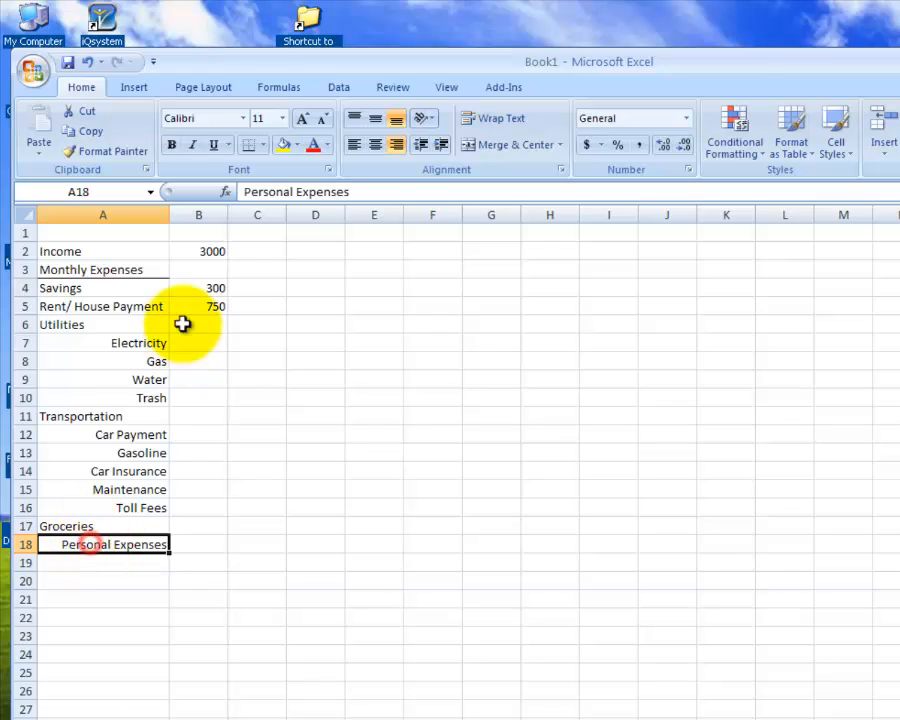
pyautogui.click(353, 144)
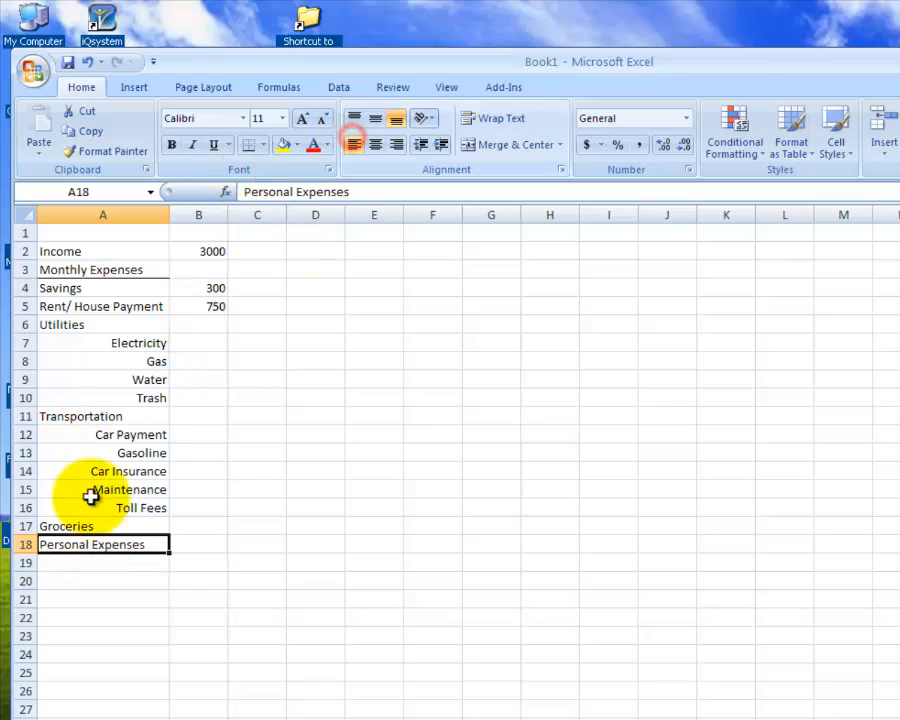
# - List Clothes, Haircut and nails in cells A19 to A21 under Personal Expenses, with A19 right-aligned
pyautogui.click(120, 561)
pyautogui.click(397, 145)
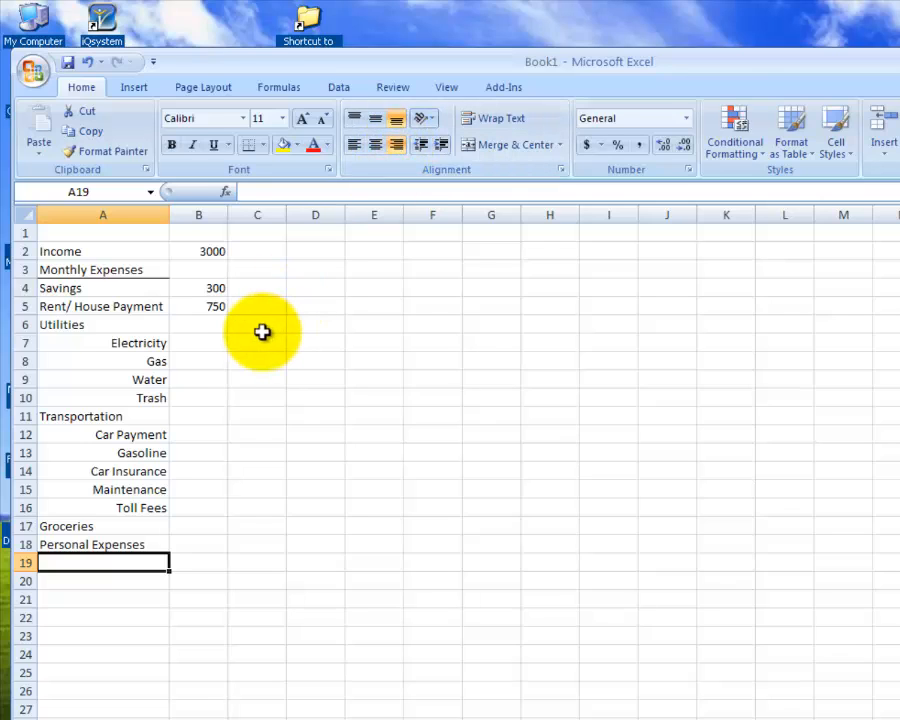
pyautogui.write('Clothes')
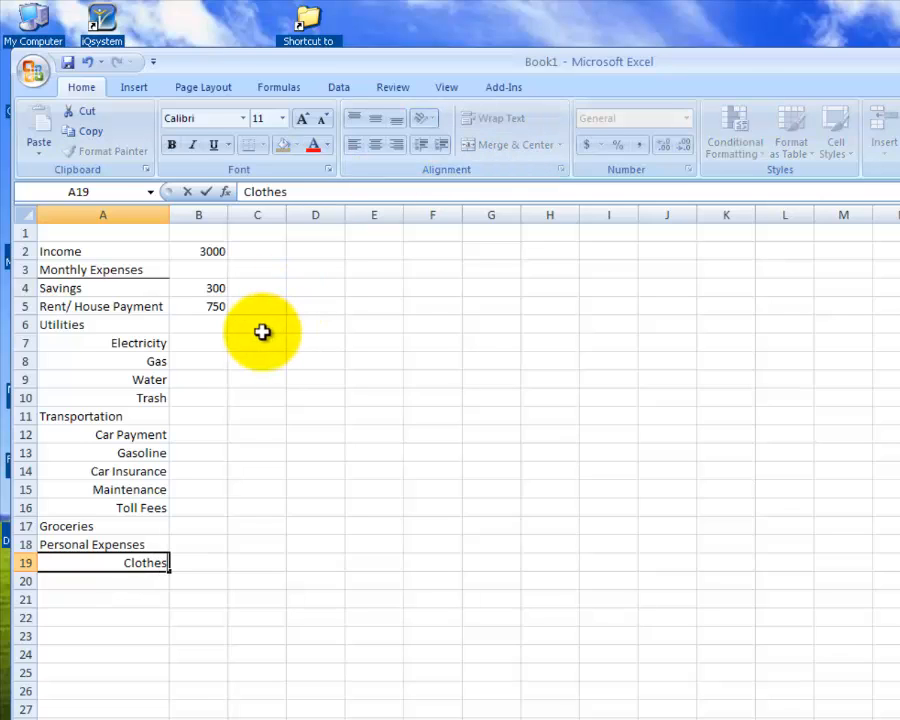
pyautogui.press('Return')
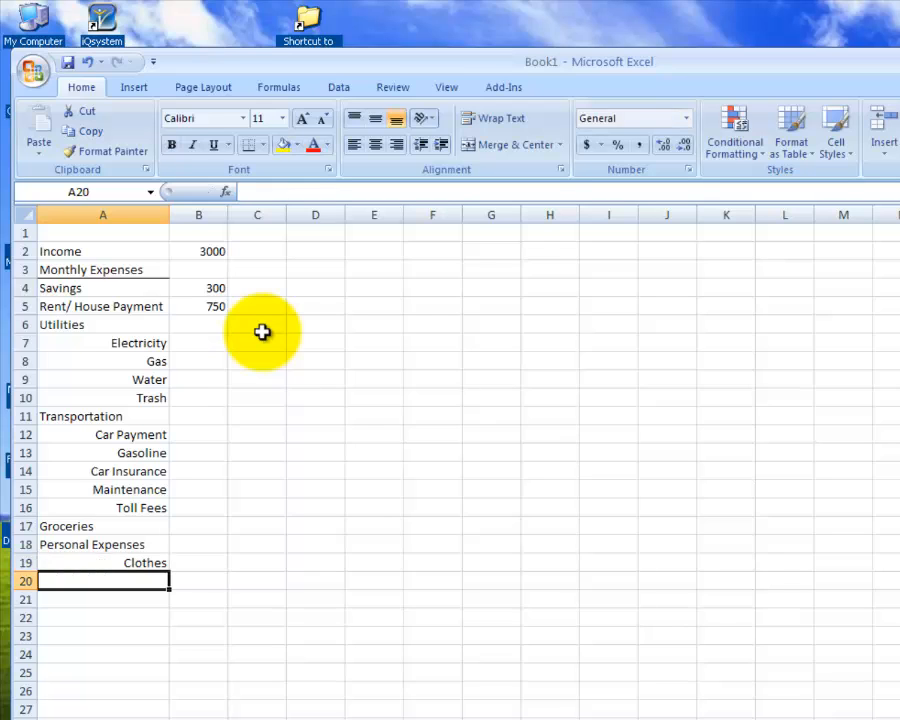
pyautogui.write('Ha')
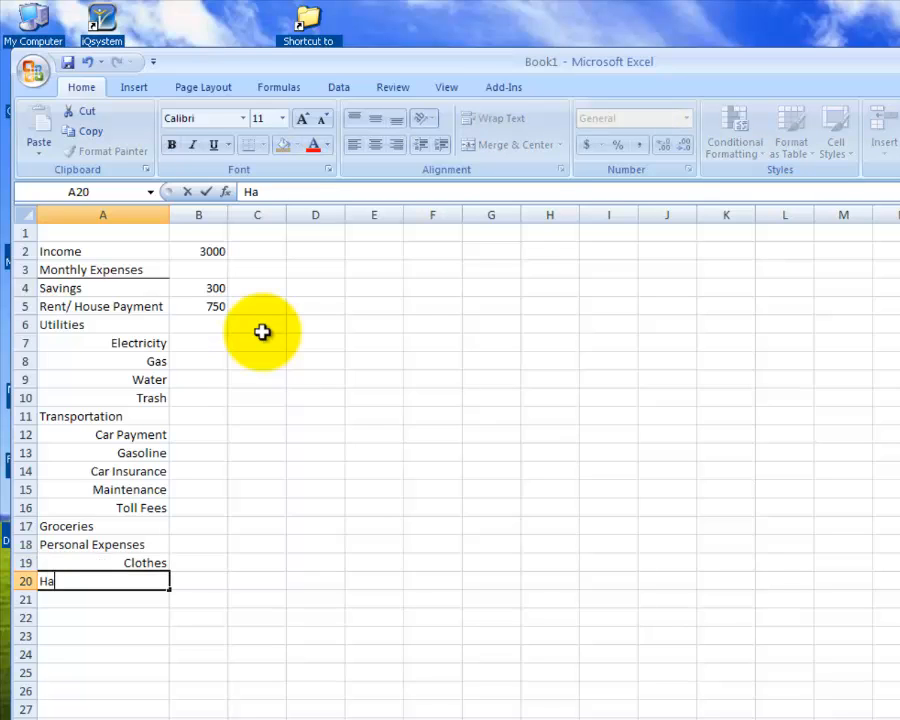
pyautogui.write('ircut')
pyautogui.press('Return')
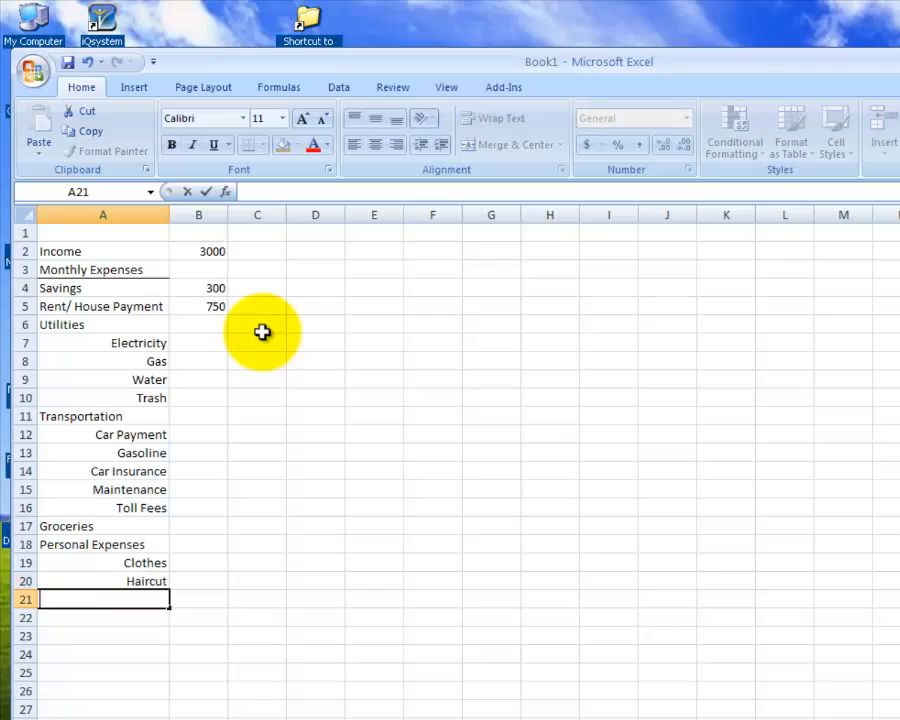
pyautogui.write('nails')
pyautogui.press('Return')
# - Capitalize the first letter of the last personal expense item so cell A21 reads Nails
pyautogui.press('Up')
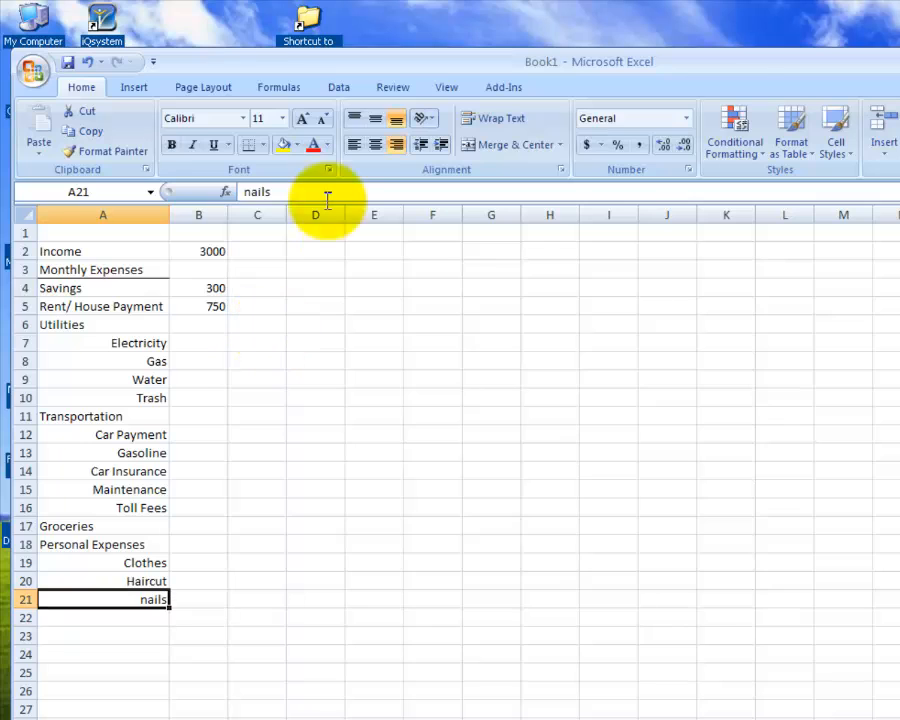
pyautogui.click(249, 191)
pyautogui.press('Delete')
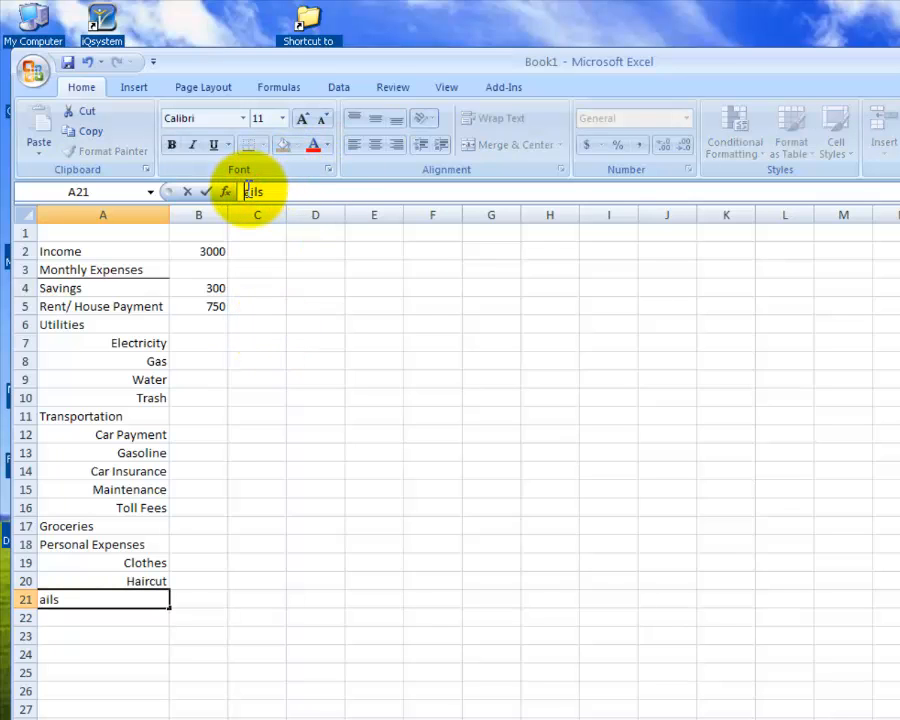
pyautogui.write('N')
pyautogui.press('Return')
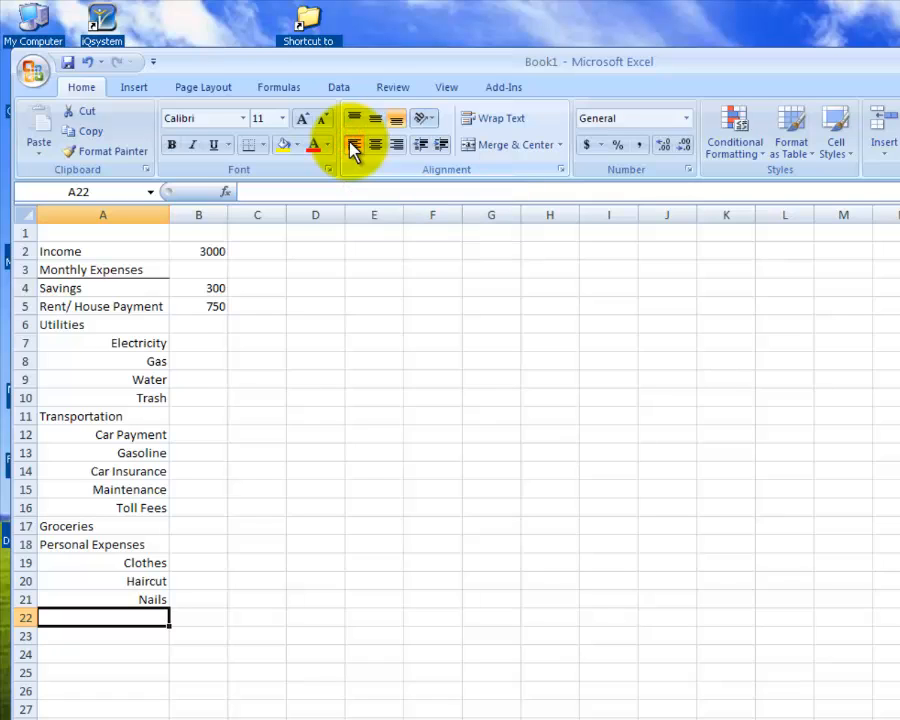
# - Add the labels Entertainment in cell A22 and Student Loans in cell A23
pyautogui.write('Entern')
pyautogui.press('BackSpace')
pyautogui.write('t')
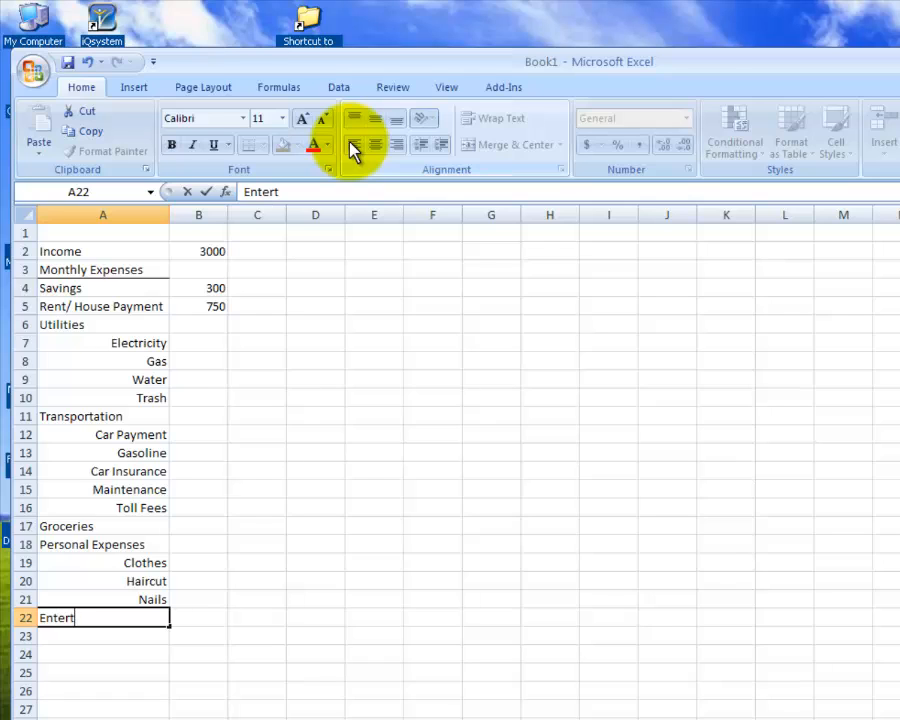
pyautogui.write('ainment')
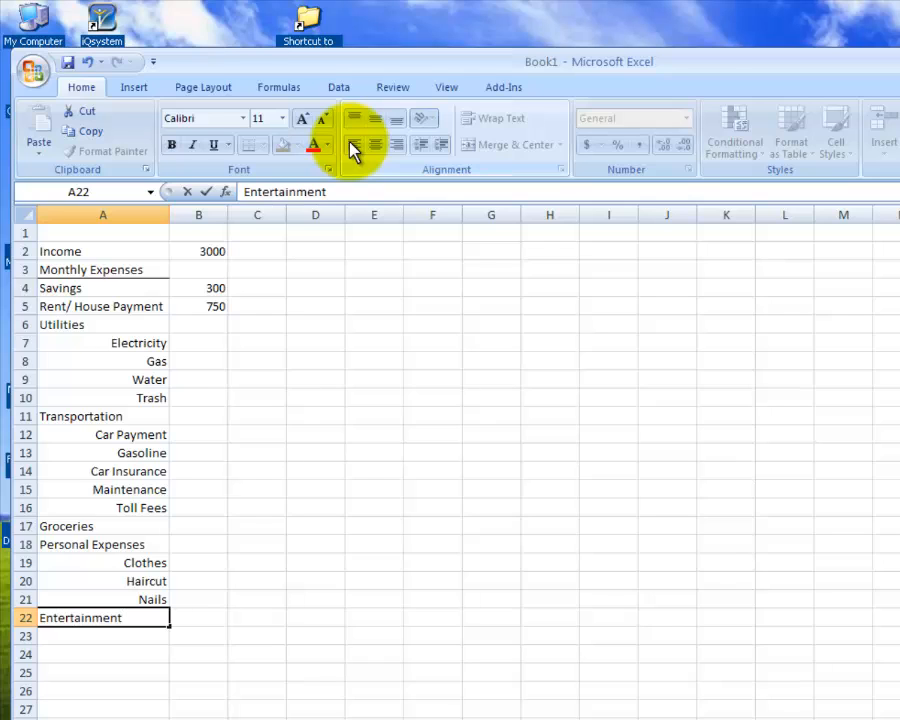
pyautogui.press('Return')
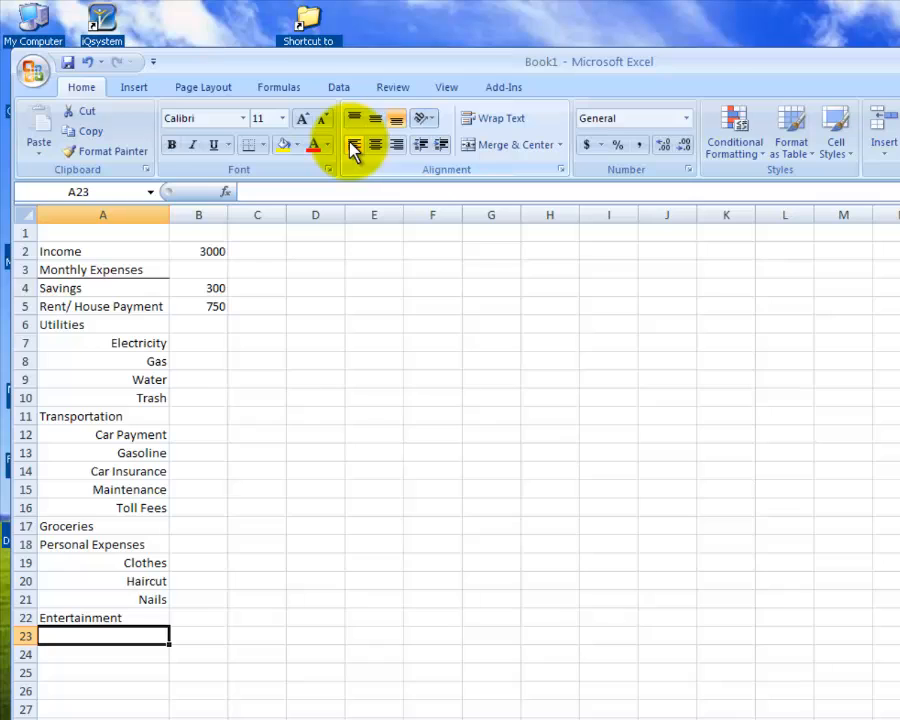
pyautogui.write('Stud')
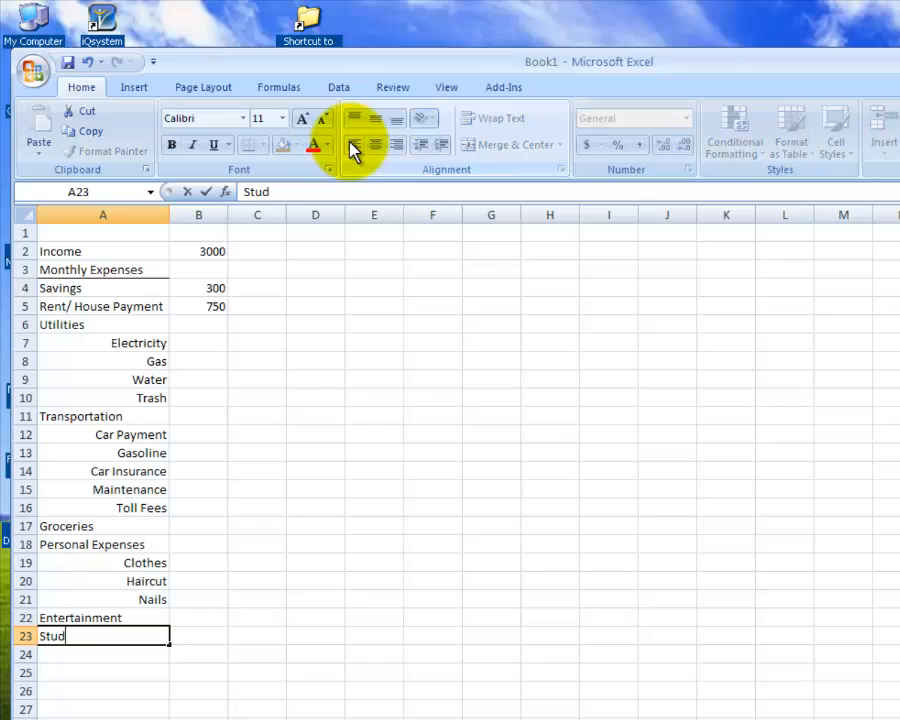
pyautogui.write('ent Loans')
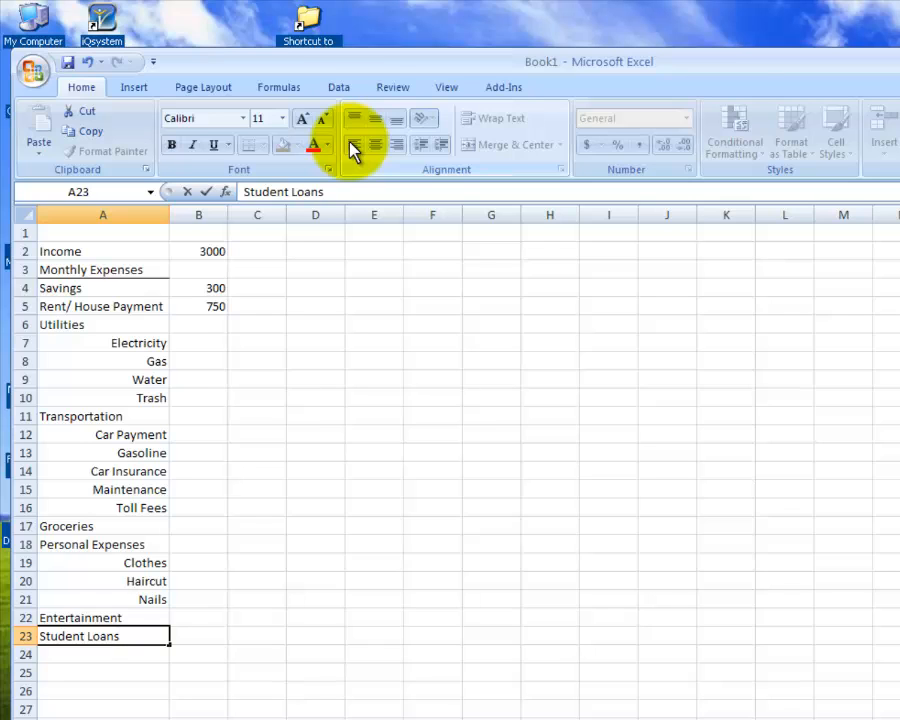
# - Enter January and February in cells B3 and C3, and extend the month series across row 3 to December in M3
pyautogui.click(195, 262)
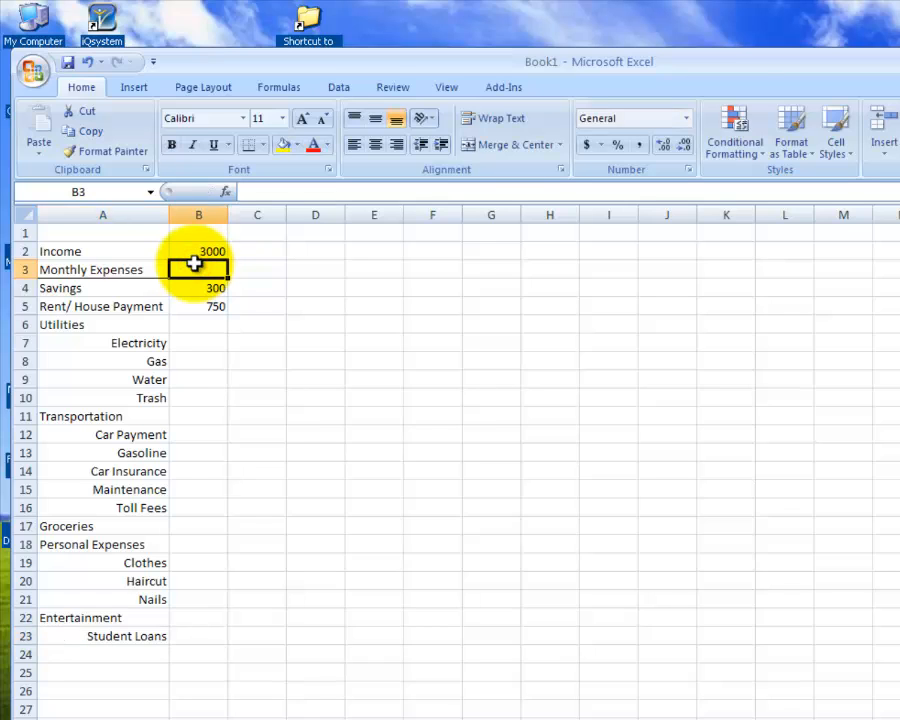
pyautogui.write('Jan')
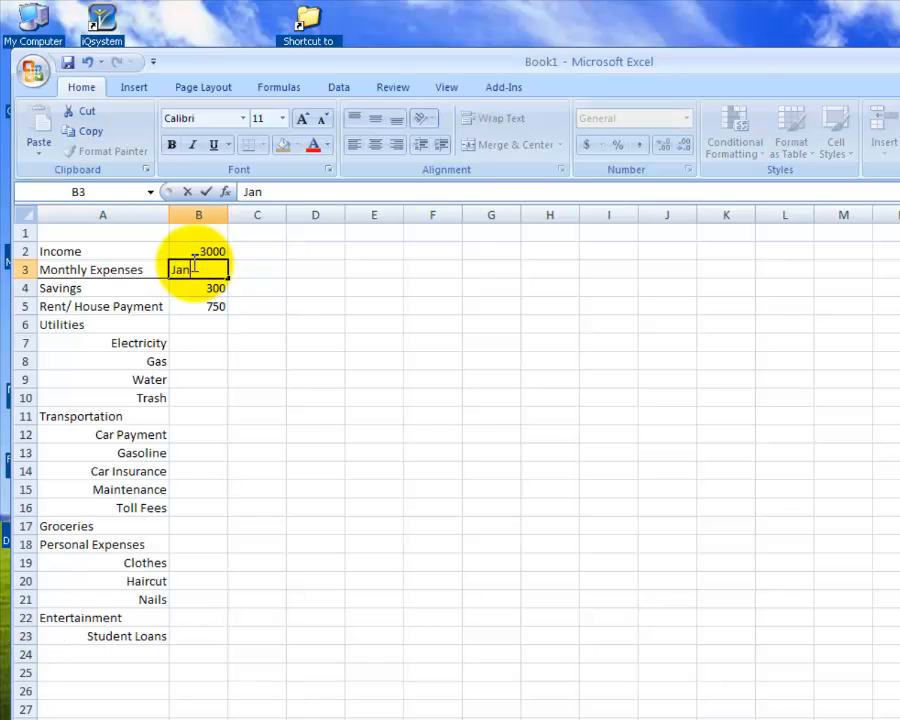
pyautogui.write('uary')
pyautogui.click(254, 266)
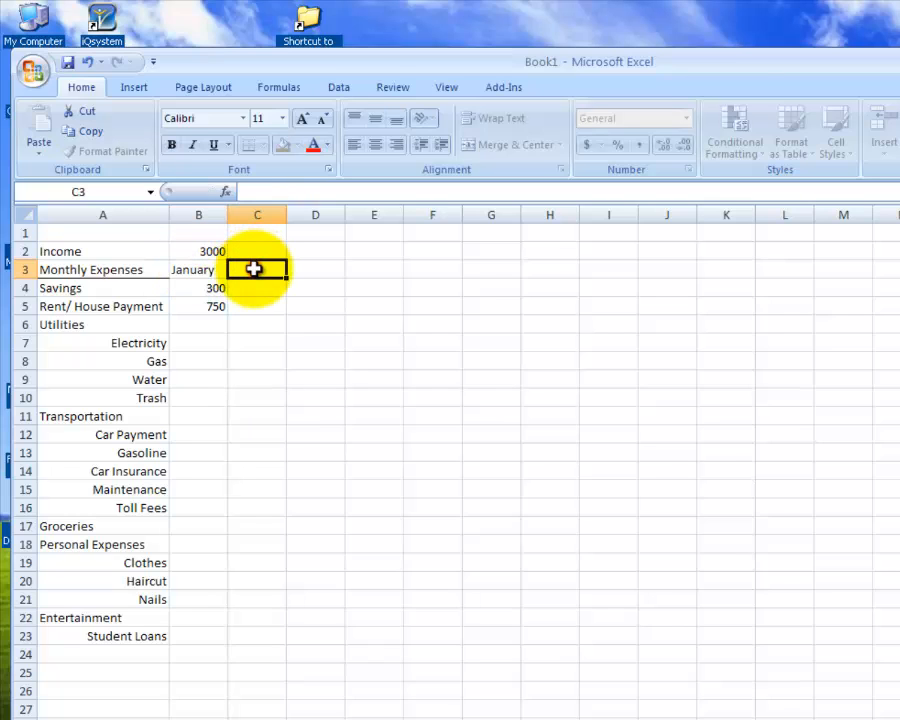
pyautogui.write('Feb')
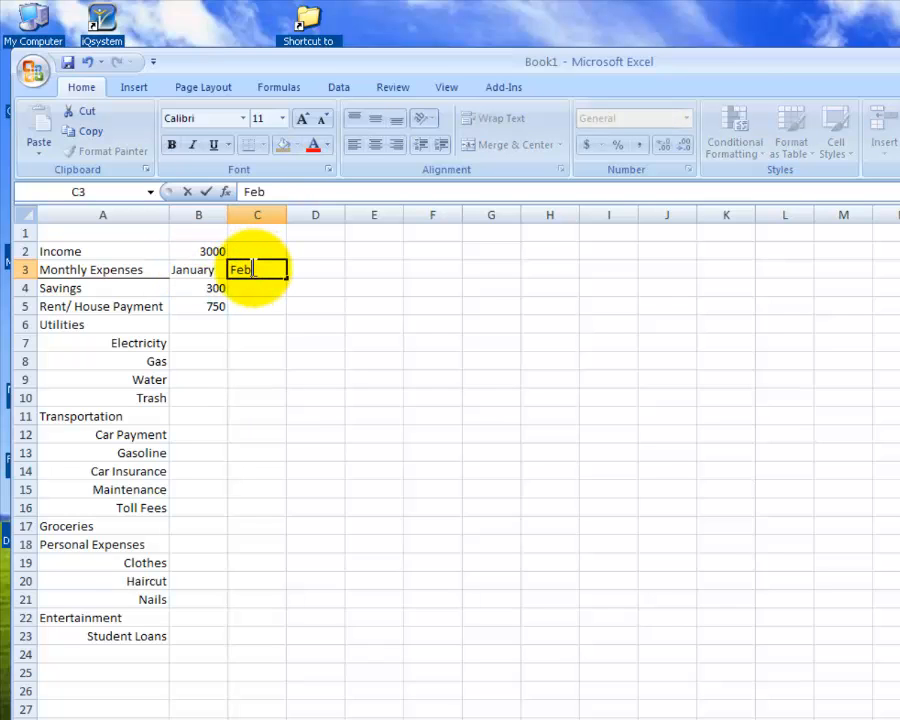
pyautogui.write('ruary')
pyautogui.press('Tab')
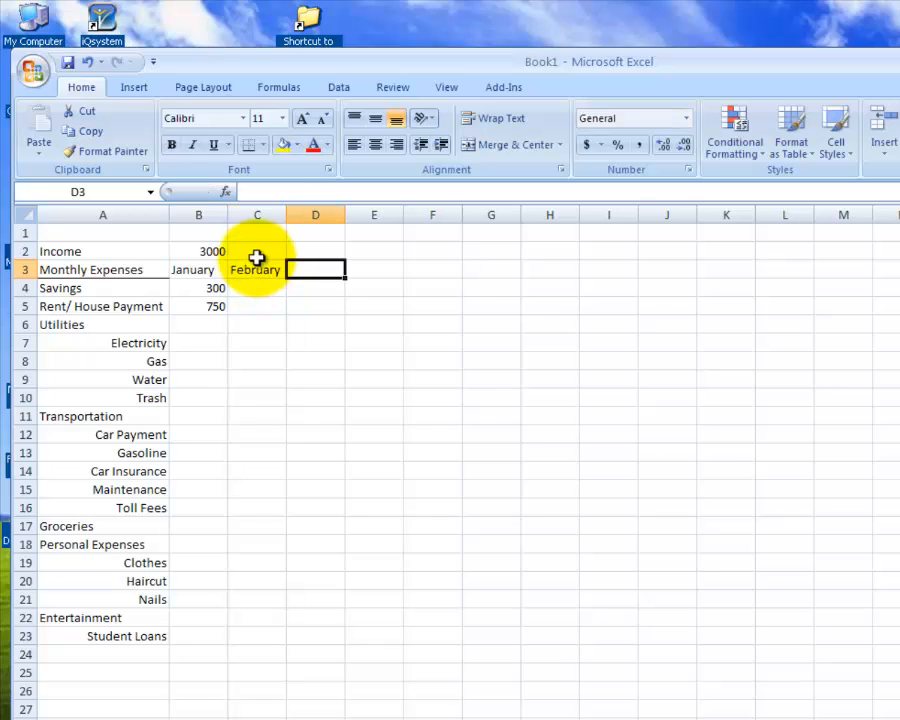
pyautogui.moveTo(210, 266); pyautogui.dragTo(242, 267)
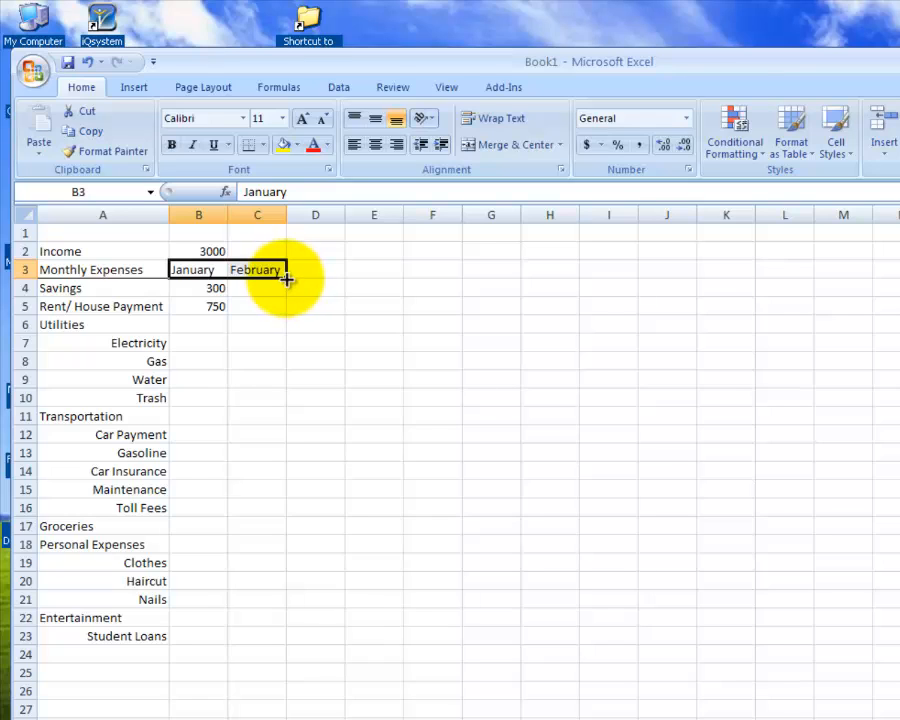
pyautogui.moveTo(287, 279); pyautogui.dragTo(860, 270)
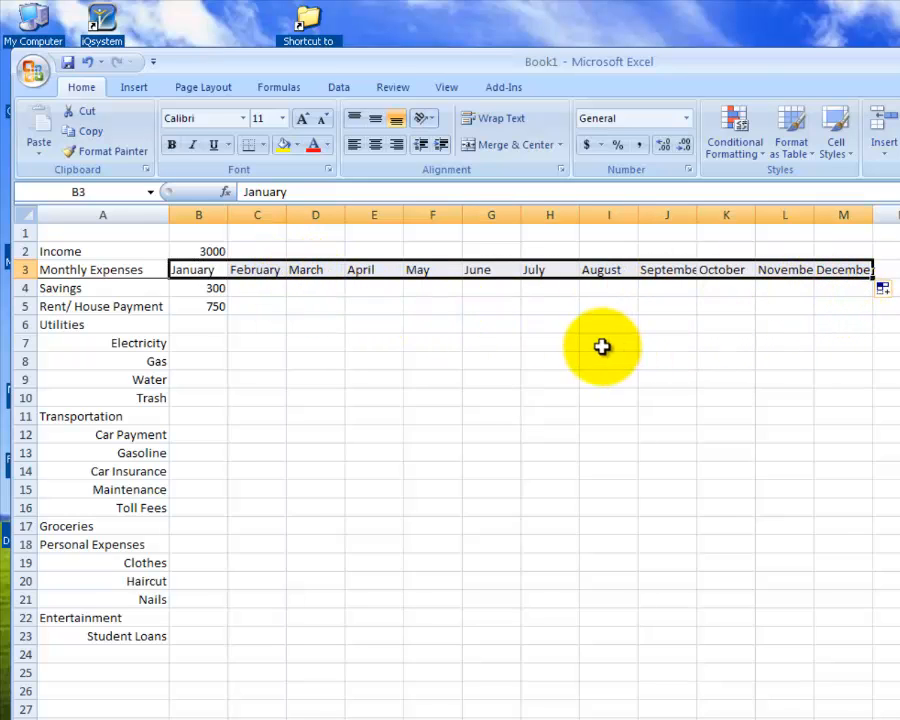
pyautogui.click(211, 326)
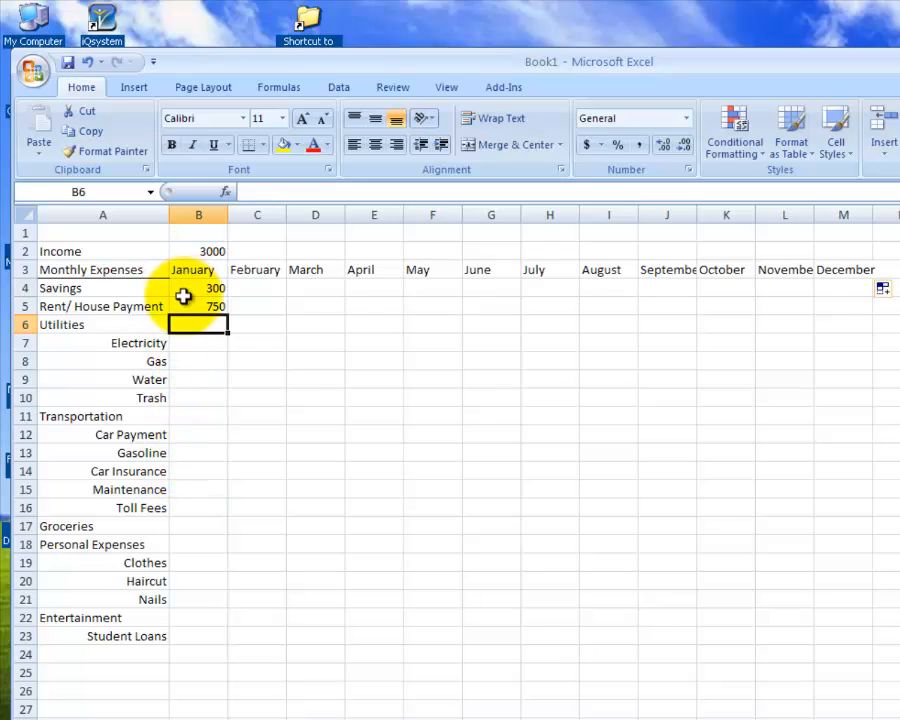
pyautogui.click(182, 290)
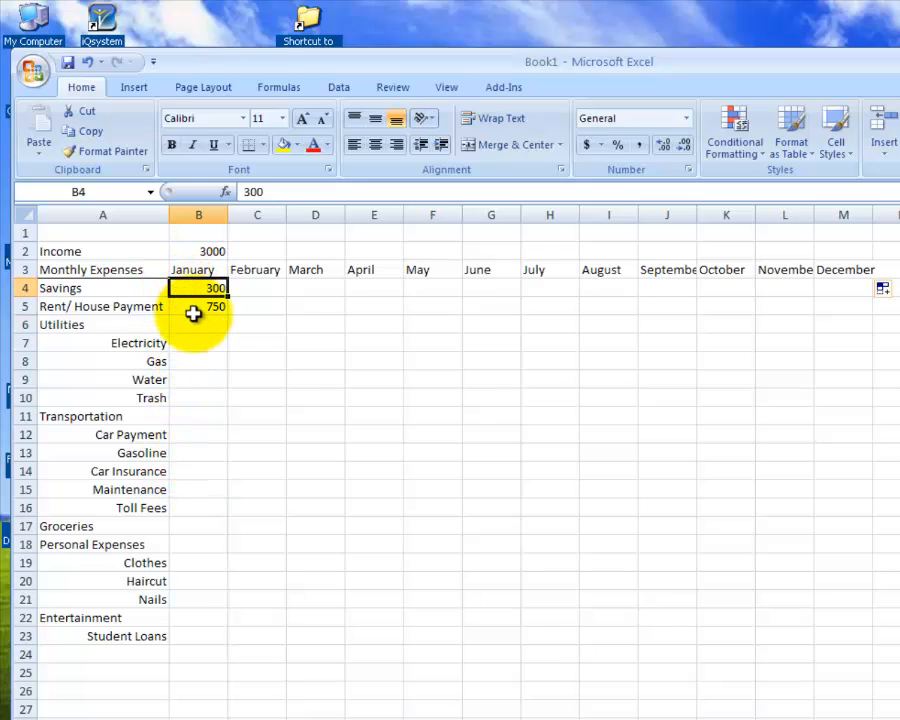
pyautogui.click(195, 310)
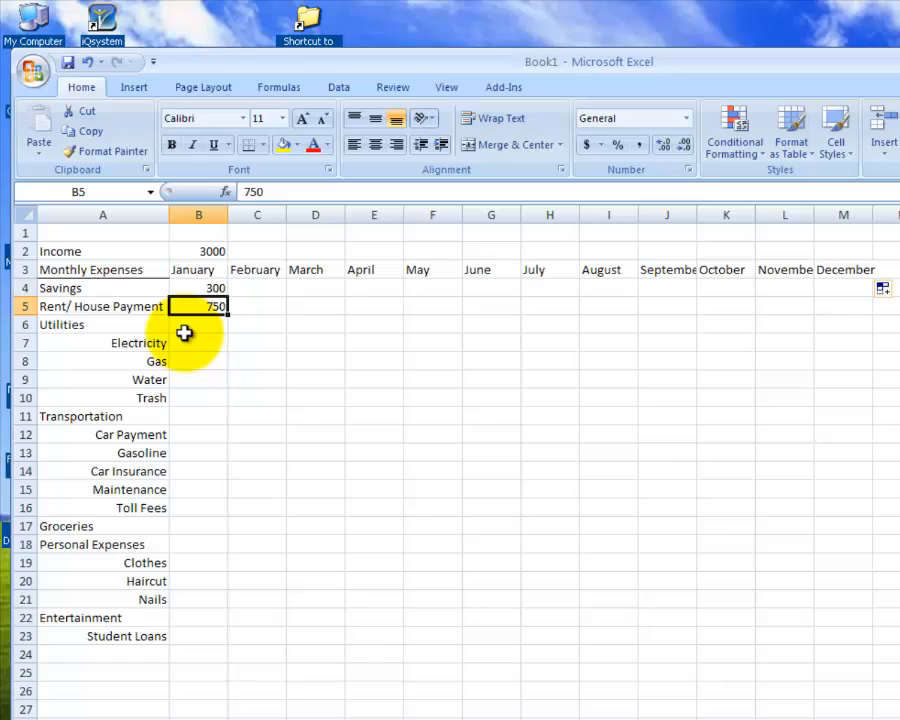
# - Enter the January utility amounts in cells B7 to B10: Electricity 150, Gas 30, Water 50 and Trash 20
pyautogui.click(190, 341)
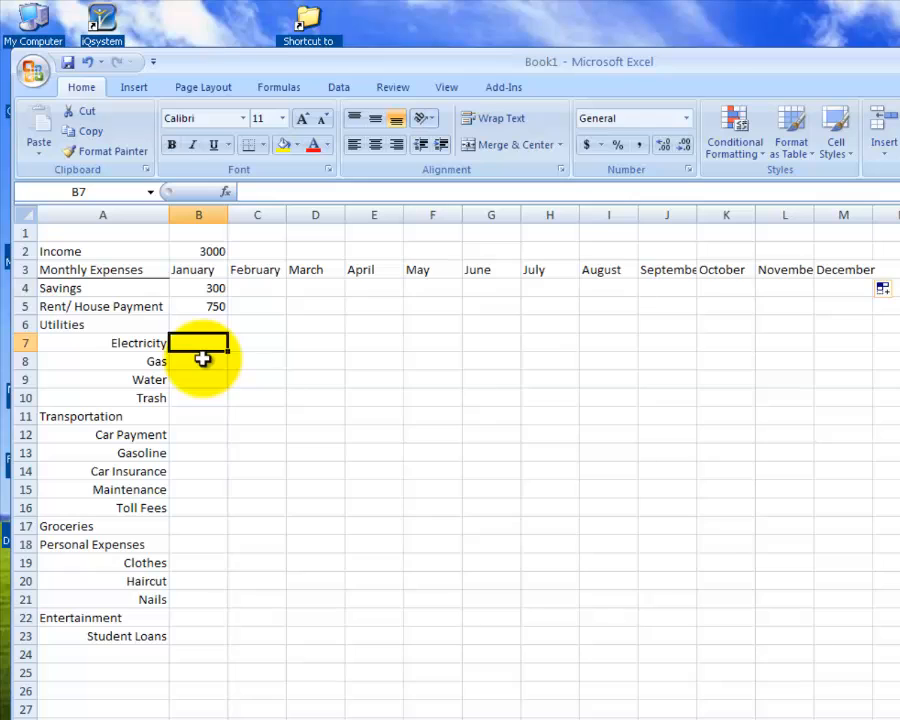
pyautogui.write('150')
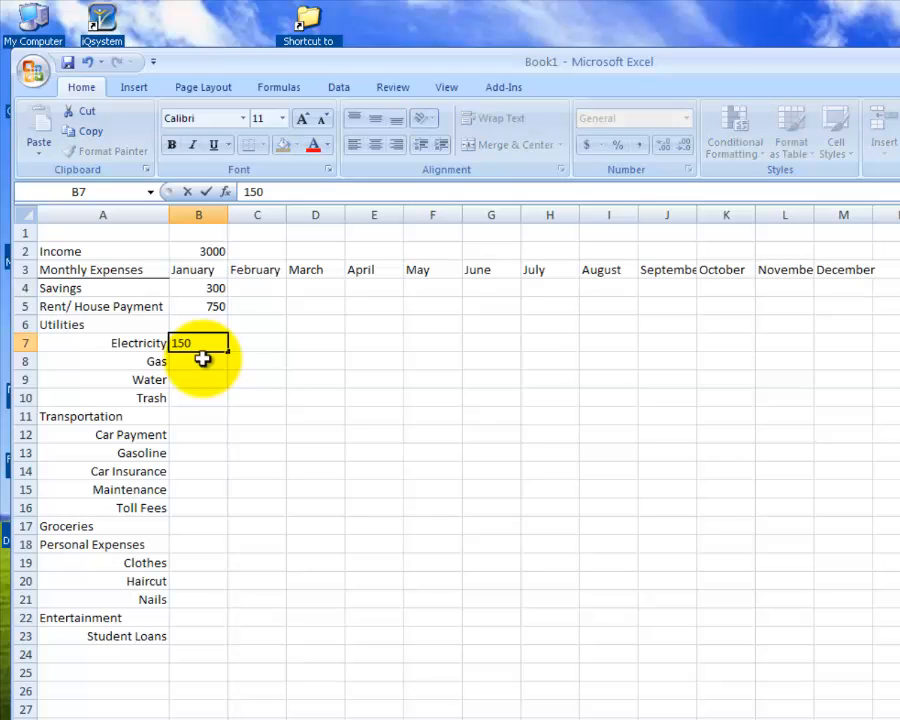
pyautogui.press('Return')
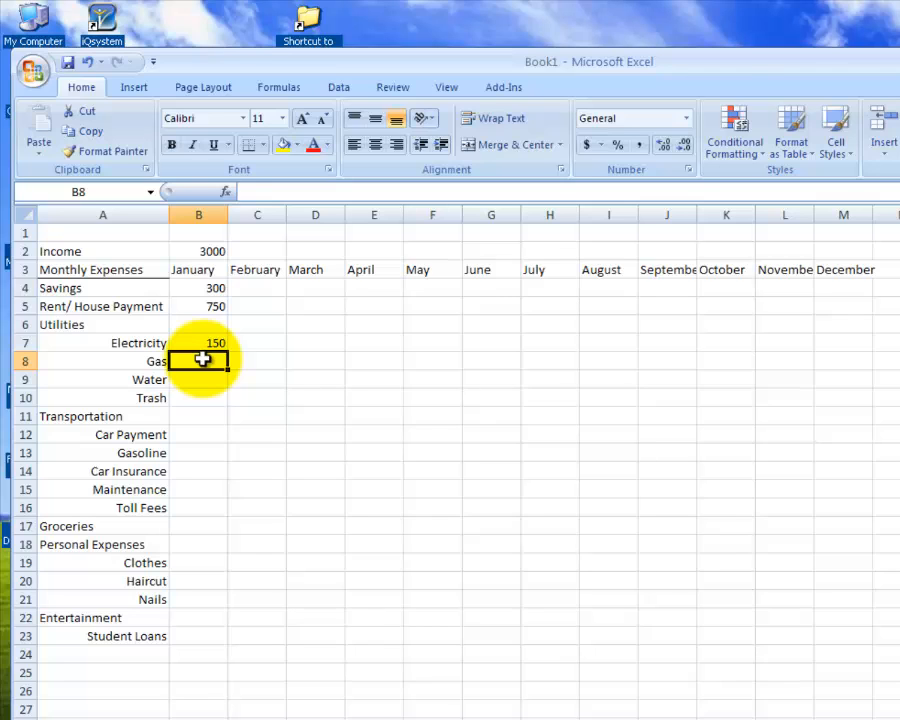
pyautogui.write('30')
pyautogui.press('Return')
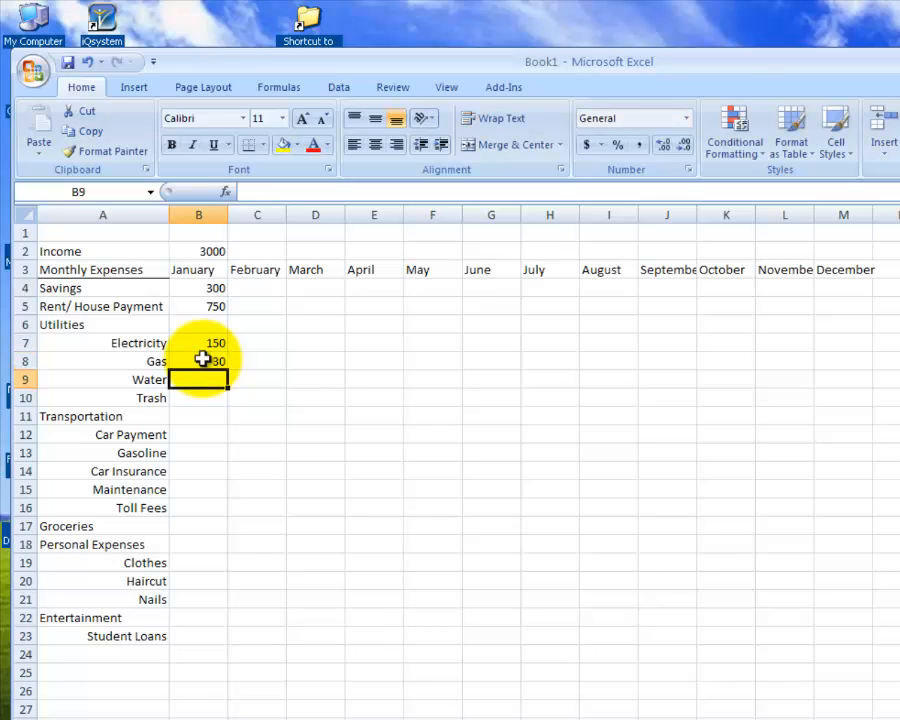
pyautogui.write('50')
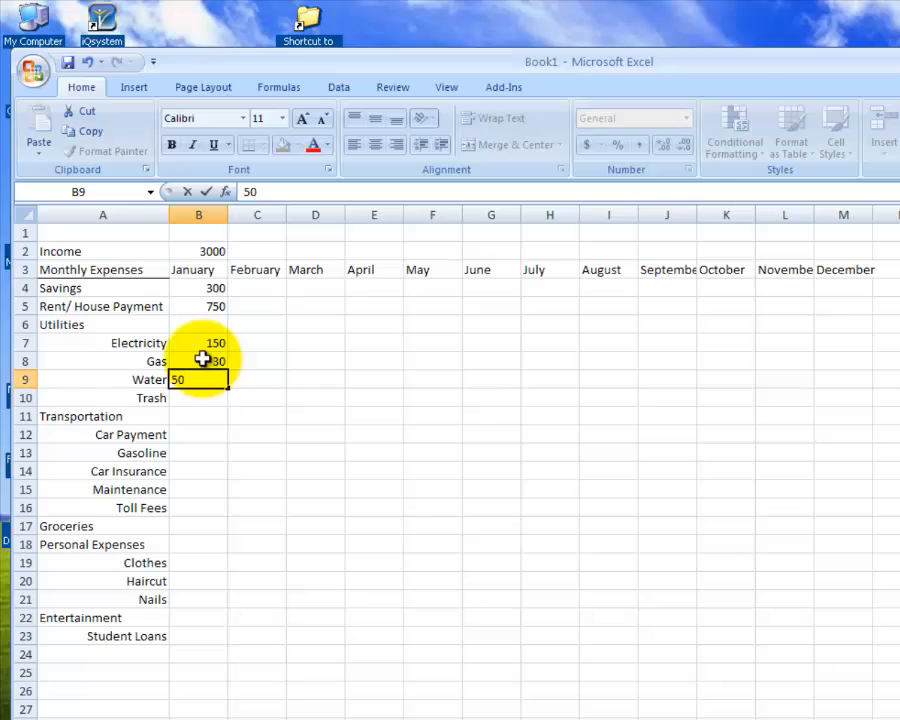
pyautogui.press('Return')
pyautogui.write('20')
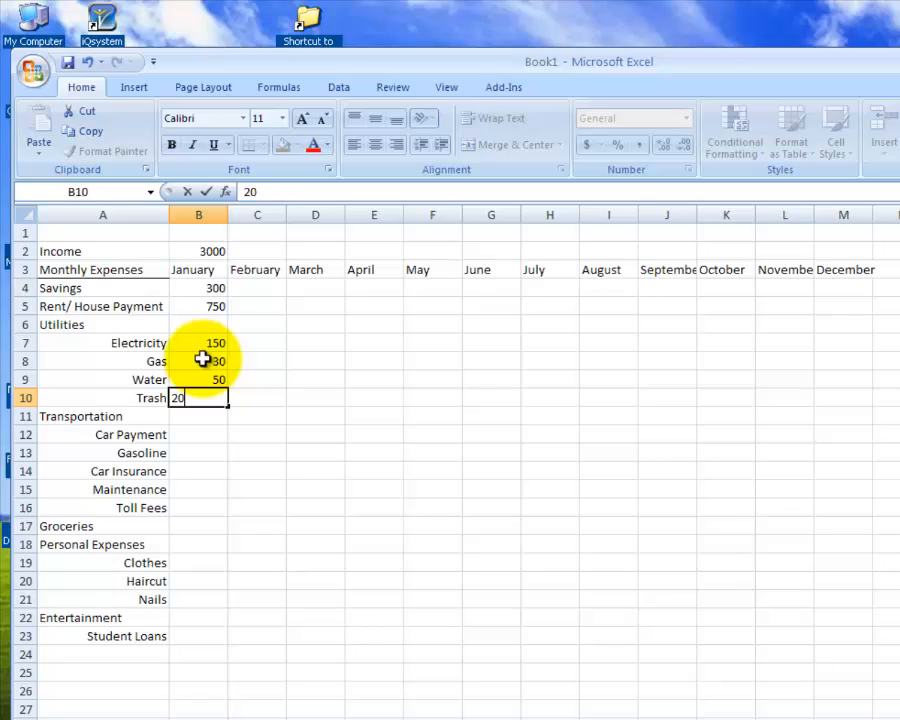
pyautogui.press('Return')
pyautogui.press('Return')
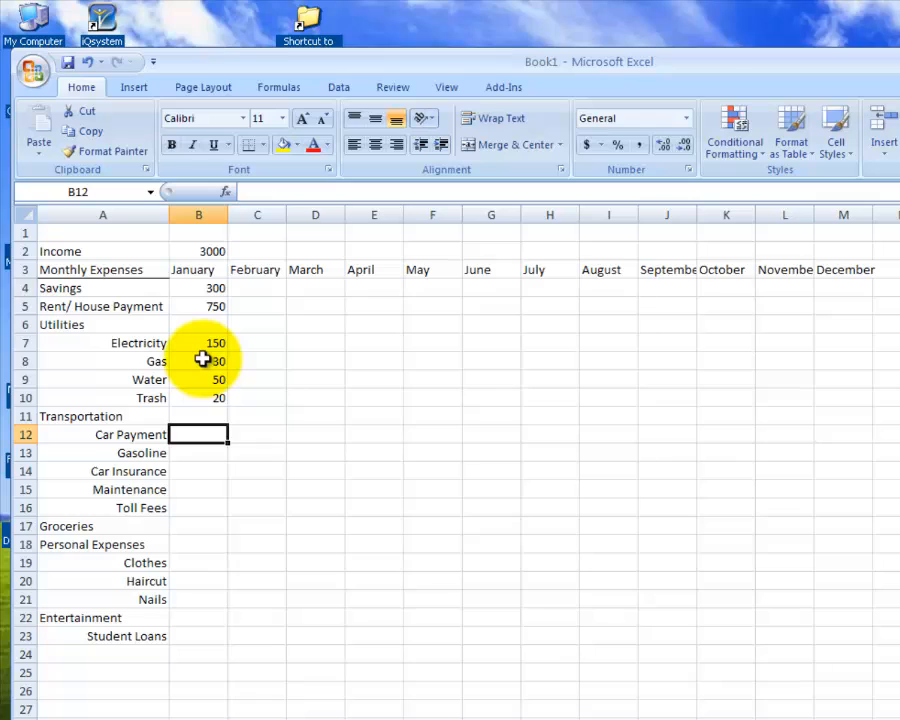
# - Enter the January transportation amounts in cells B12 to B14: Car Payment 475, Gasoline 200 and Car Insurance 120
pyautogui.write('475')
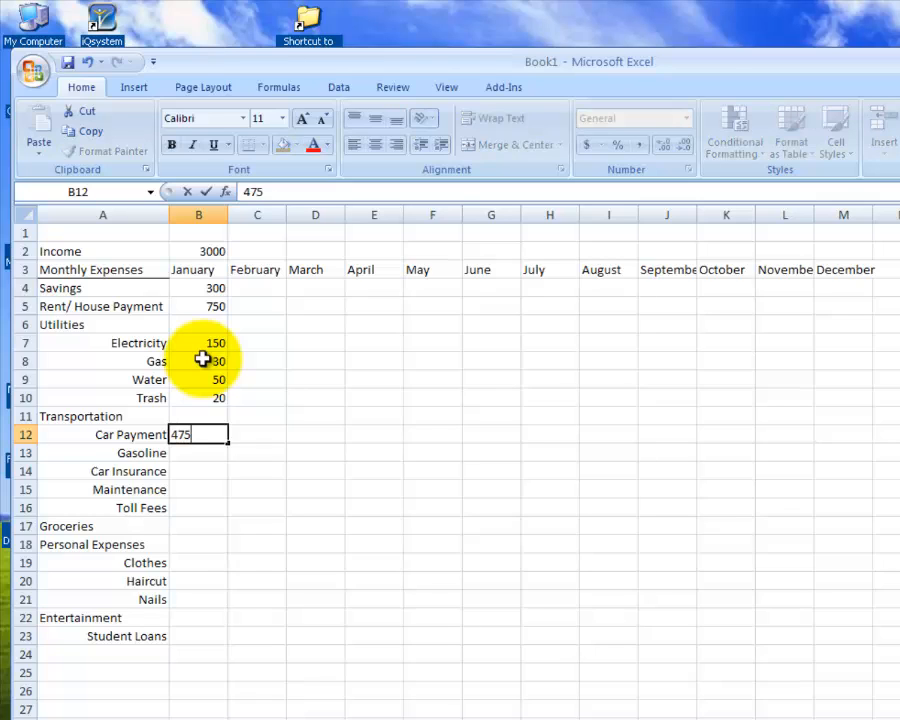
pyautogui.press('Return')
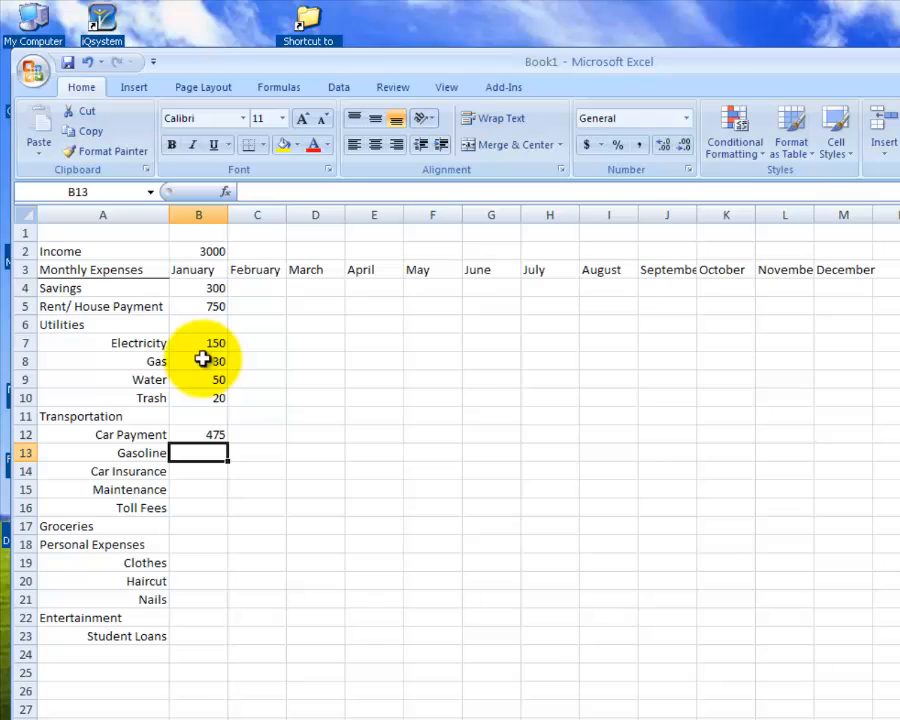
pyautogui.write('200')
pyautogui.press('Return')
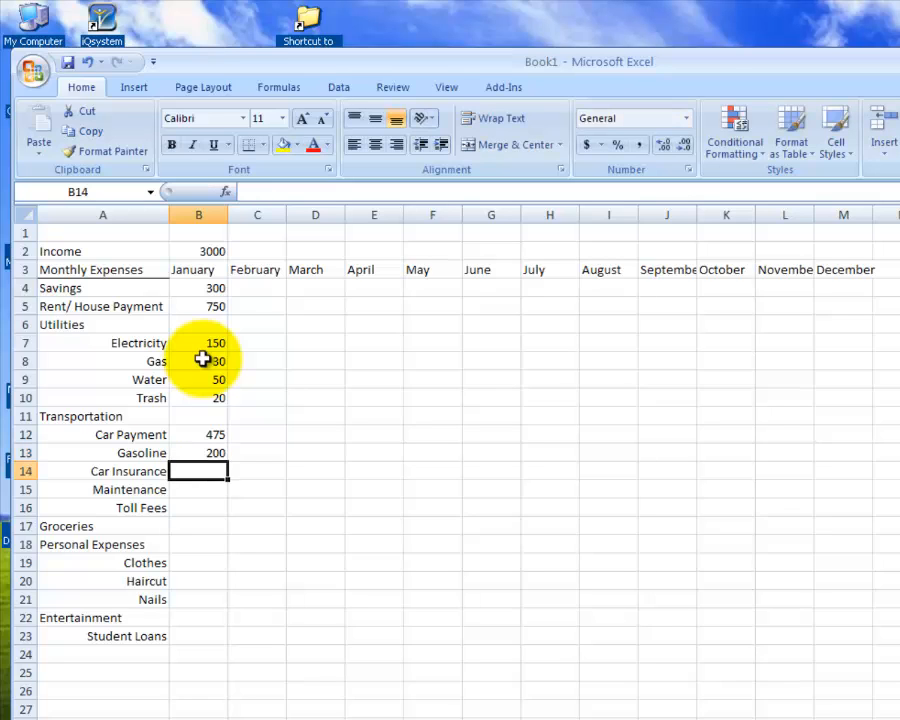
pyautogui.write('100')
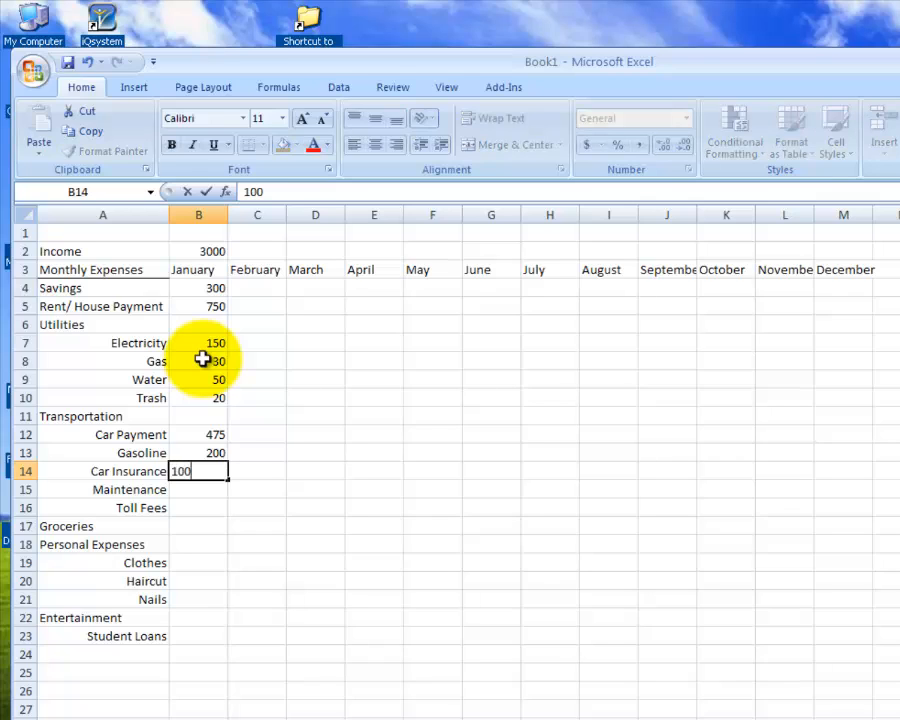
pyautogui.press('BackSpace')
pyautogui.press('BackSpace')
pyautogui.write('20')
pyautogui.press('Return')
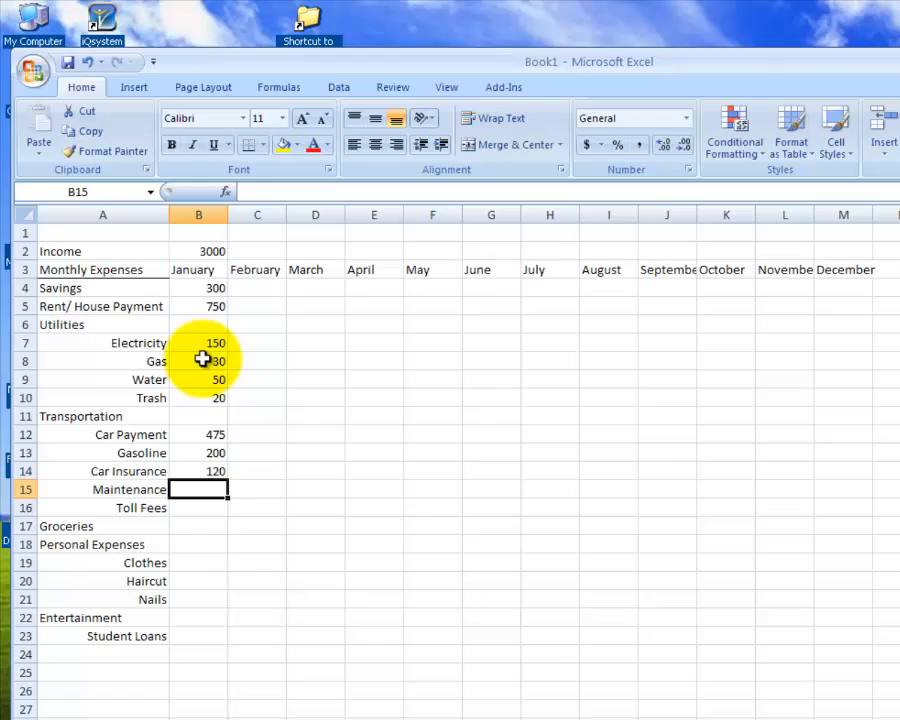
# - Enter the January amounts in cells B15 to B17: Maintenance 50, Toll Fees 50 and Groceries 400
pyautogui.write('50')
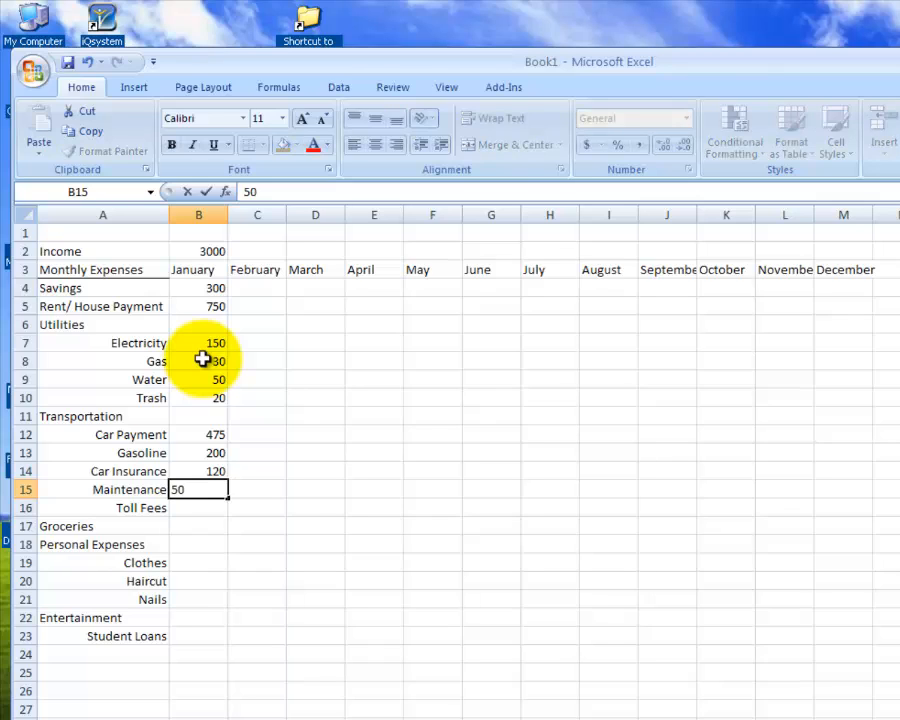
pyautogui.press('Return')
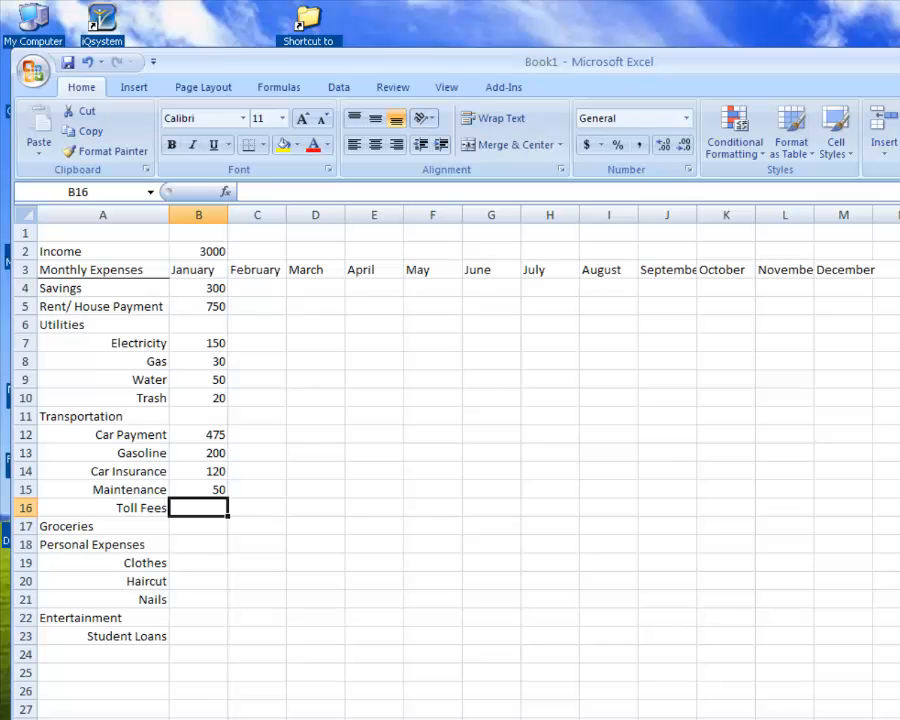
pyautogui.write('50')
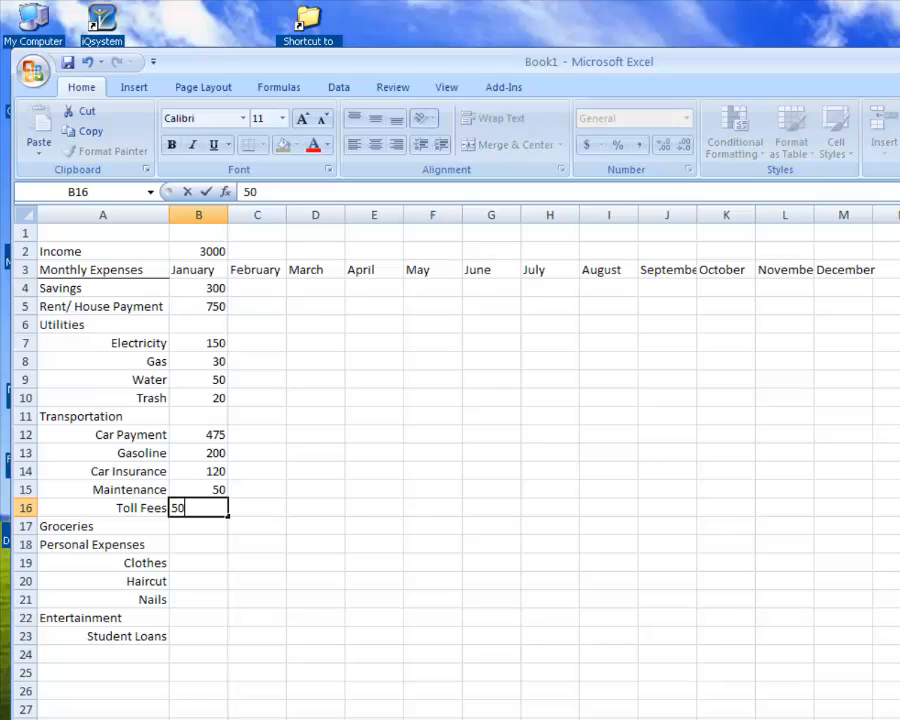
pyautogui.press('Return')
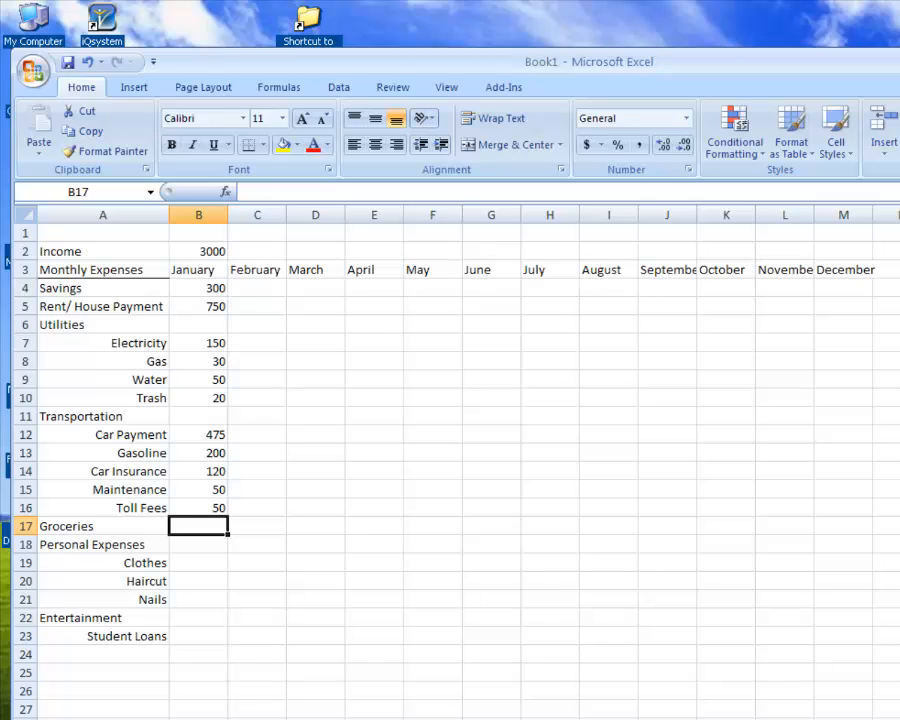
pyautogui.write('400')
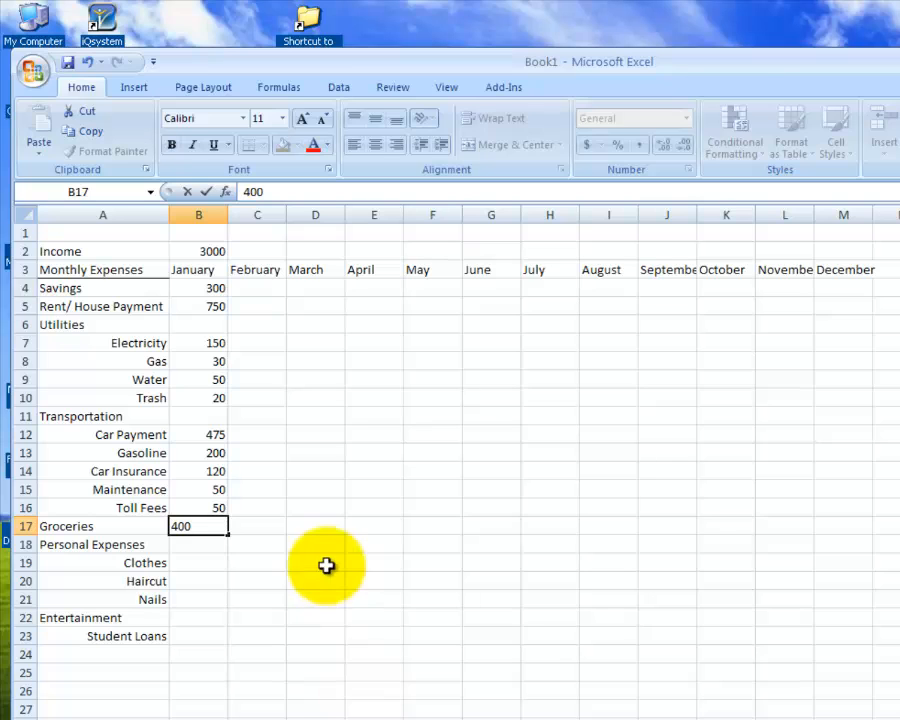
# - Enter the January personal expense amounts in cells B19 to B21: Clothes 50, Haircut 50 and Nails 50
pyautogui.click(212, 560)
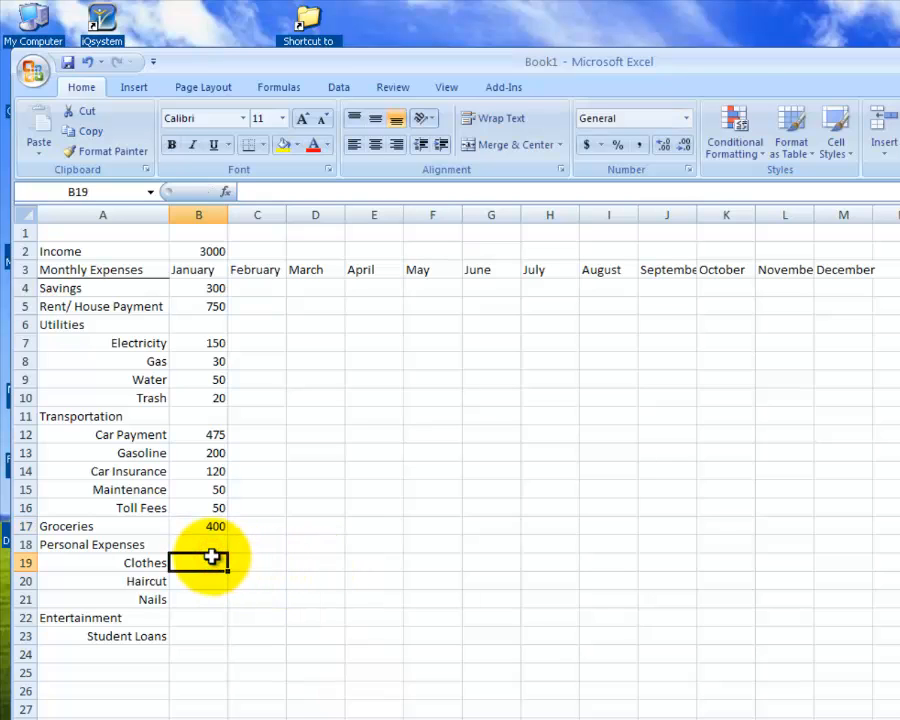
pyautogui.write('50')
pyautogui.press('Return')
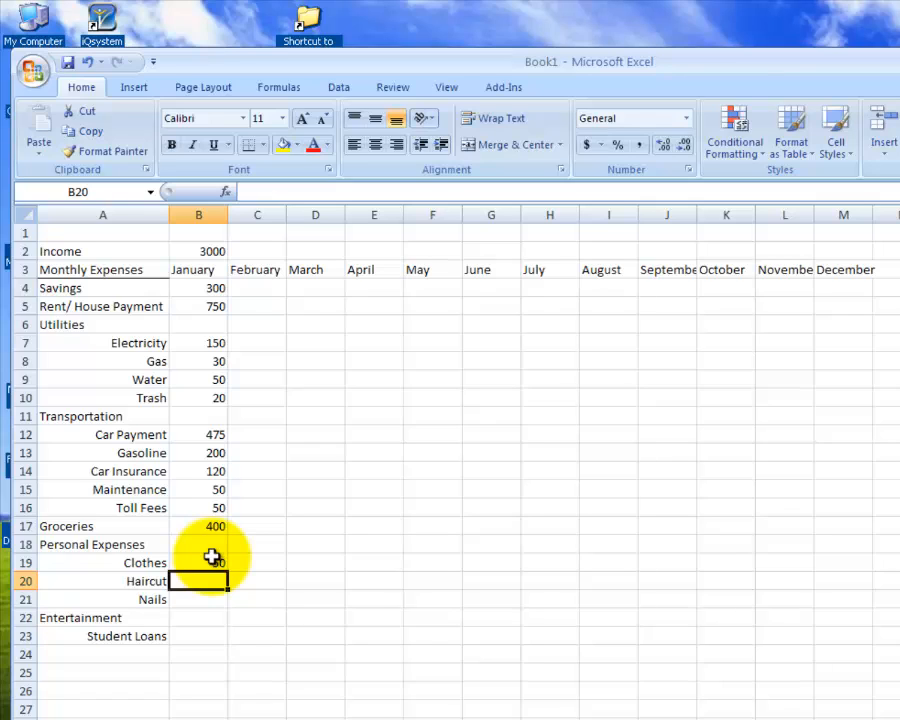
pyautogui.write('50')
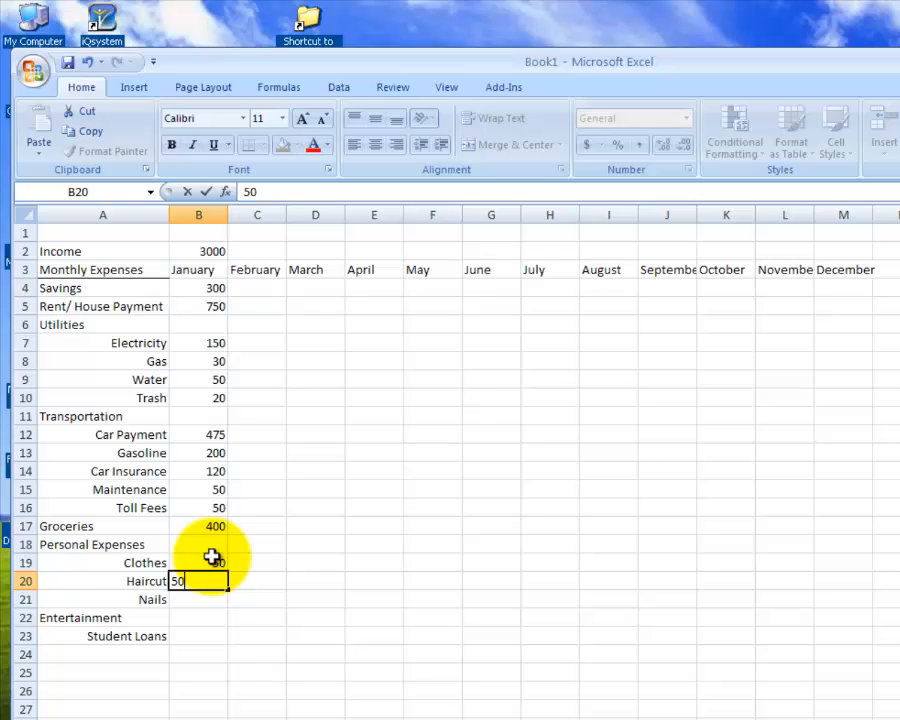
pyautogui.press('Return')
pyautogui.write('50')
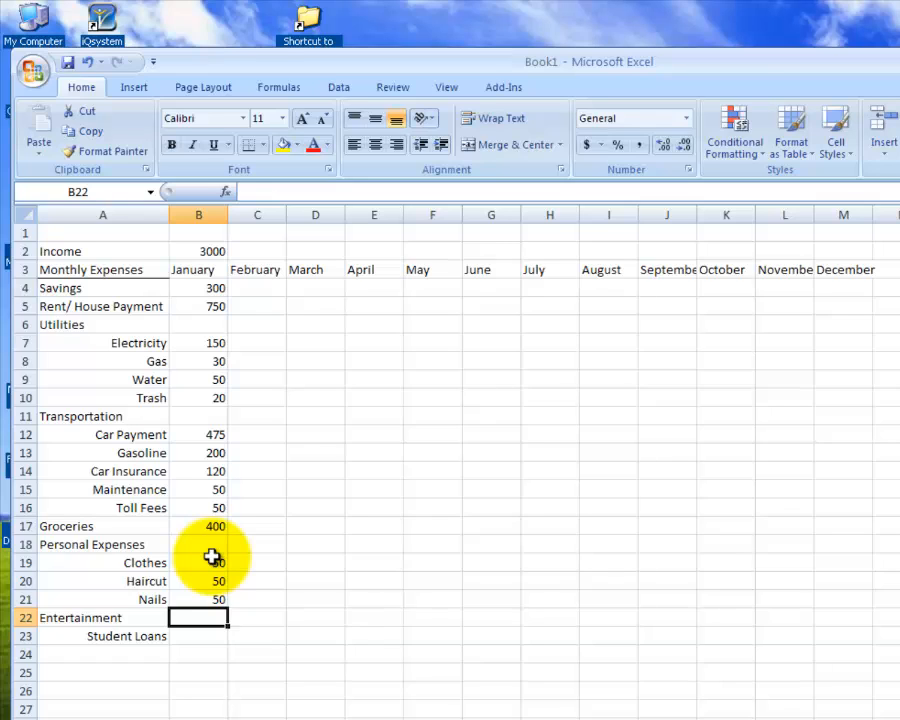
# - Enter 300 for Entertainment in B22 and 100 for Student Loans in B23, and left-align the Student Loans label
pyautogui.write('300')
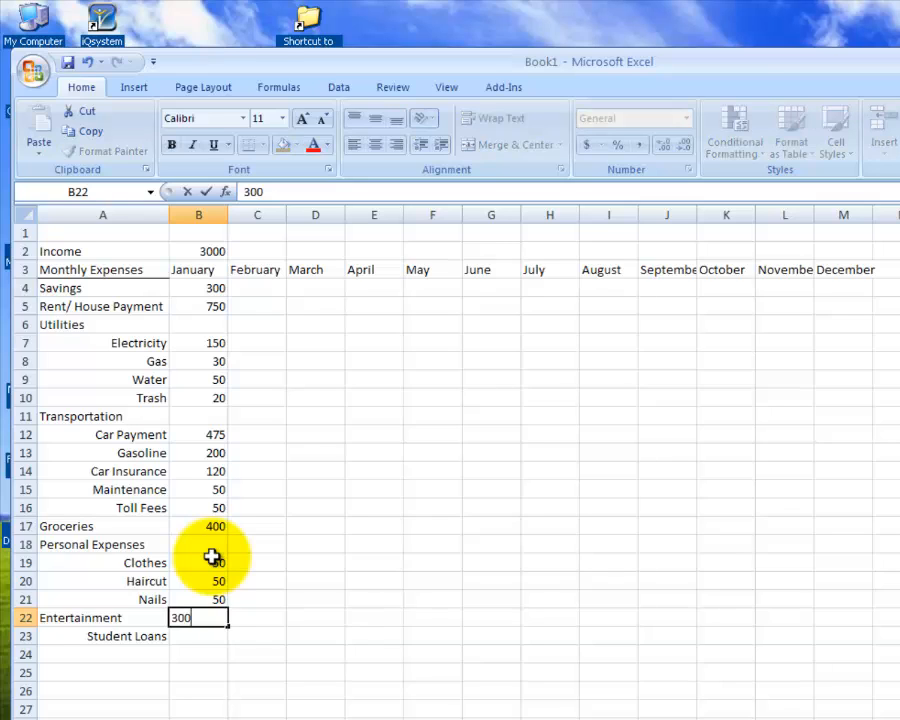
pyautogui.press('Return')
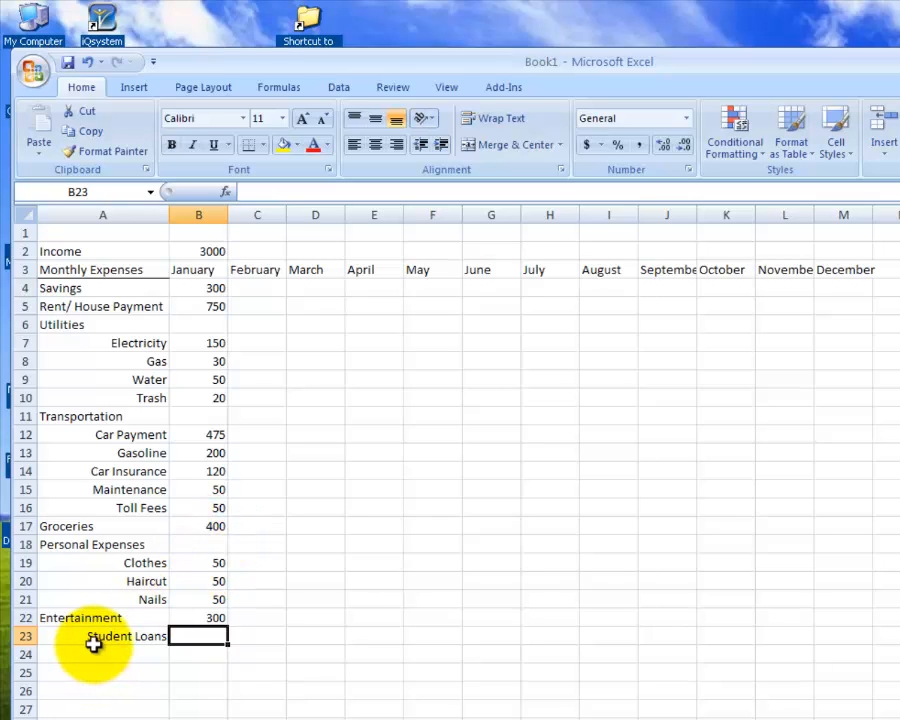
pyautogui.write('1')
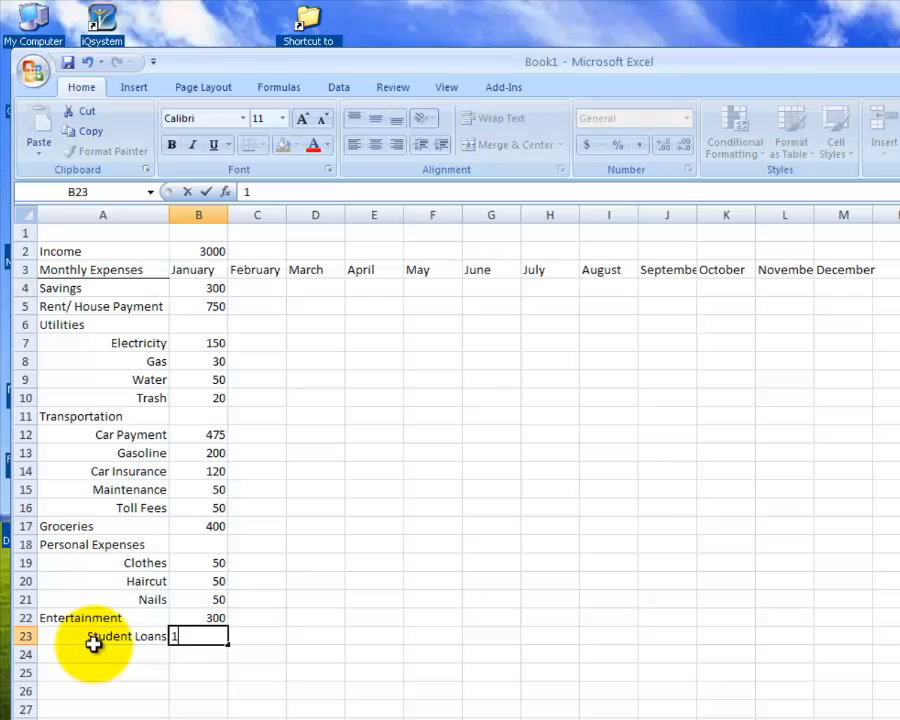
pyautogui.write('00')
pyautogui.click(93, 642)
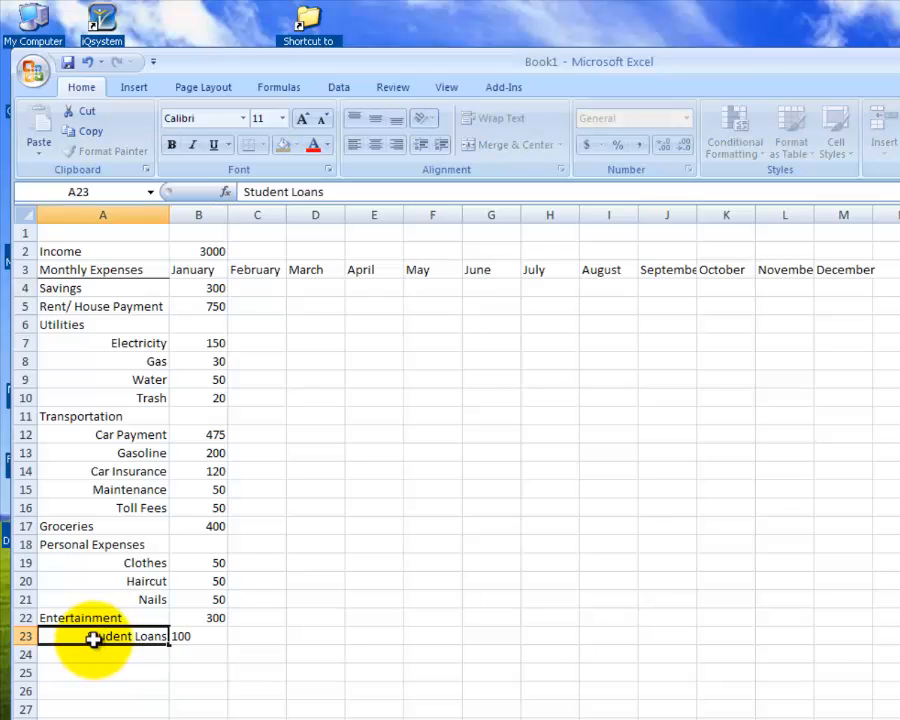
pyautogui.click(354, 145)
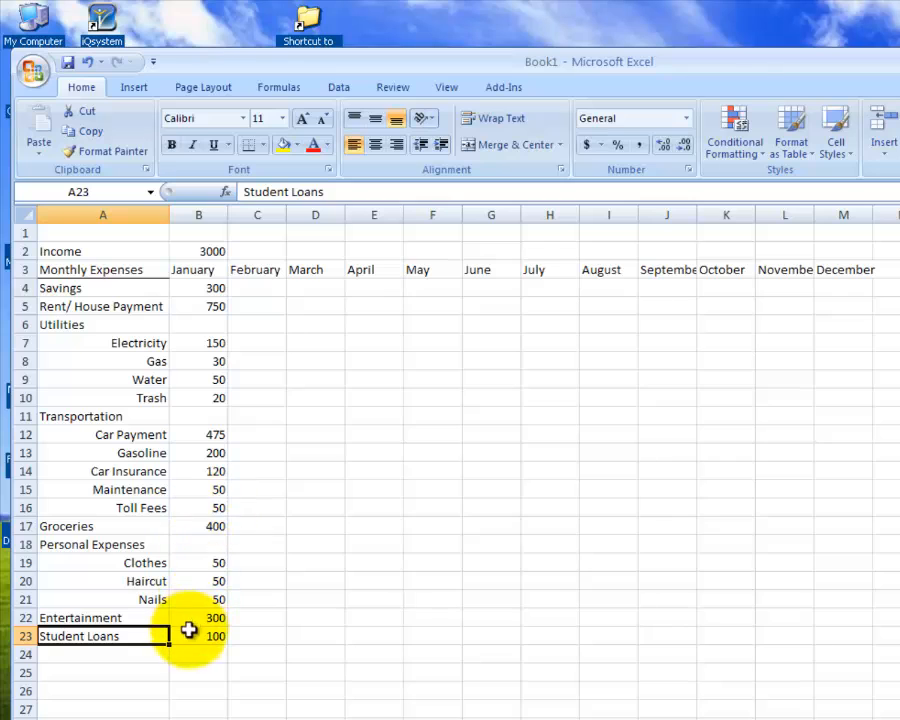
# - Format the whole of column B with the dollar Accounting number format
pyautogui.click(212, 252)
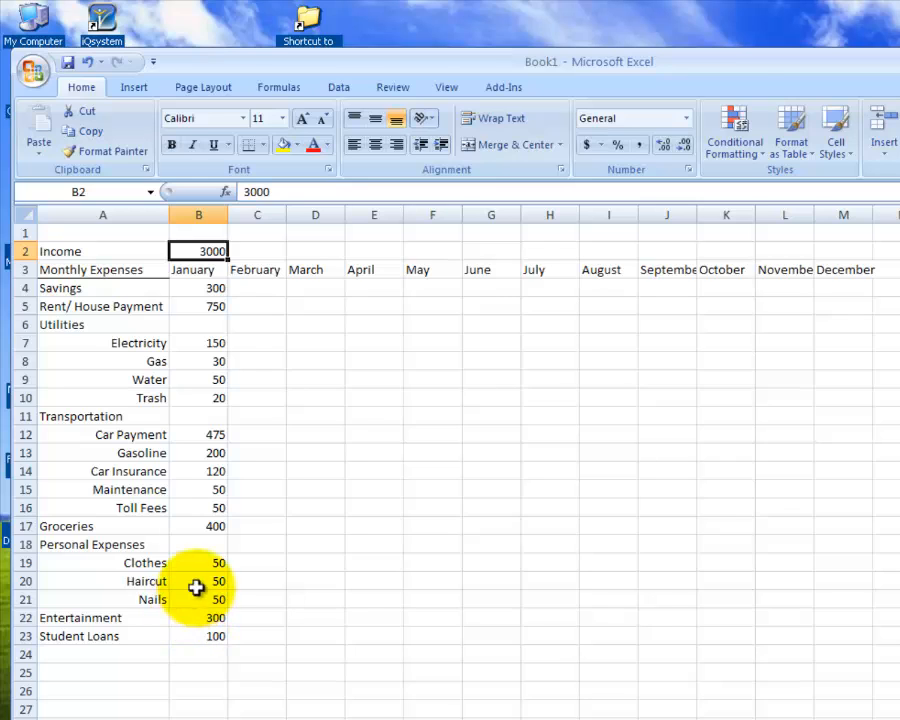
pyautogui.click(199, 212)
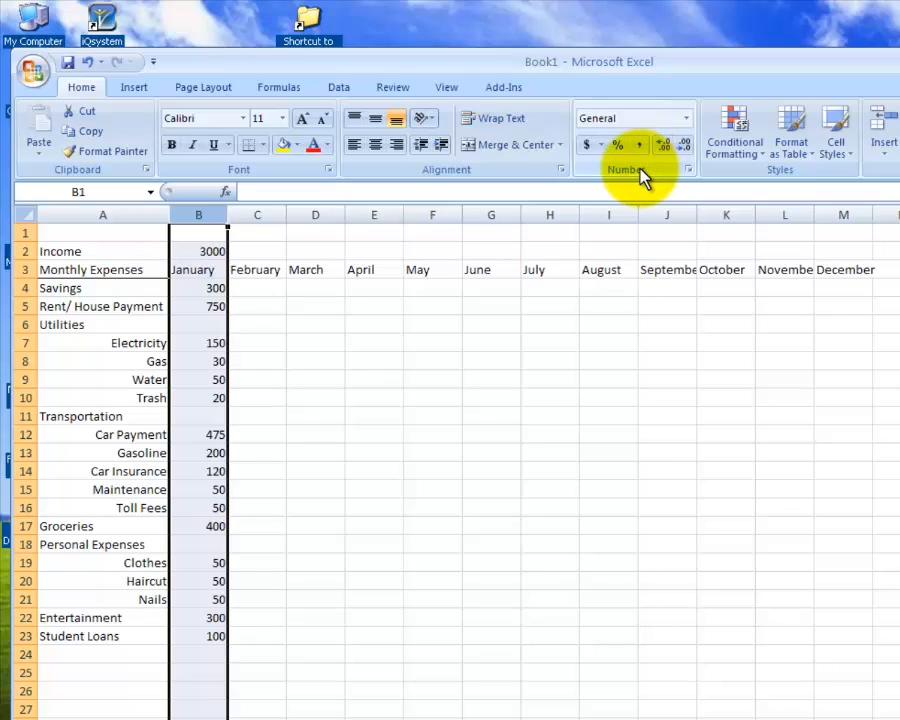
pyautogui.click(589, 146)
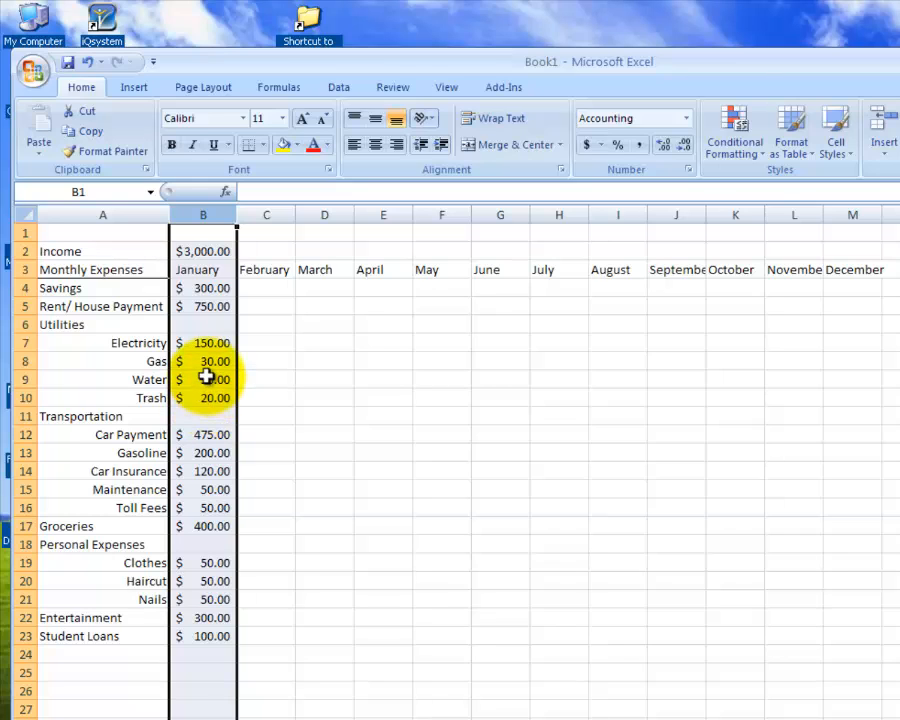
pyautogui.click(221, 658)
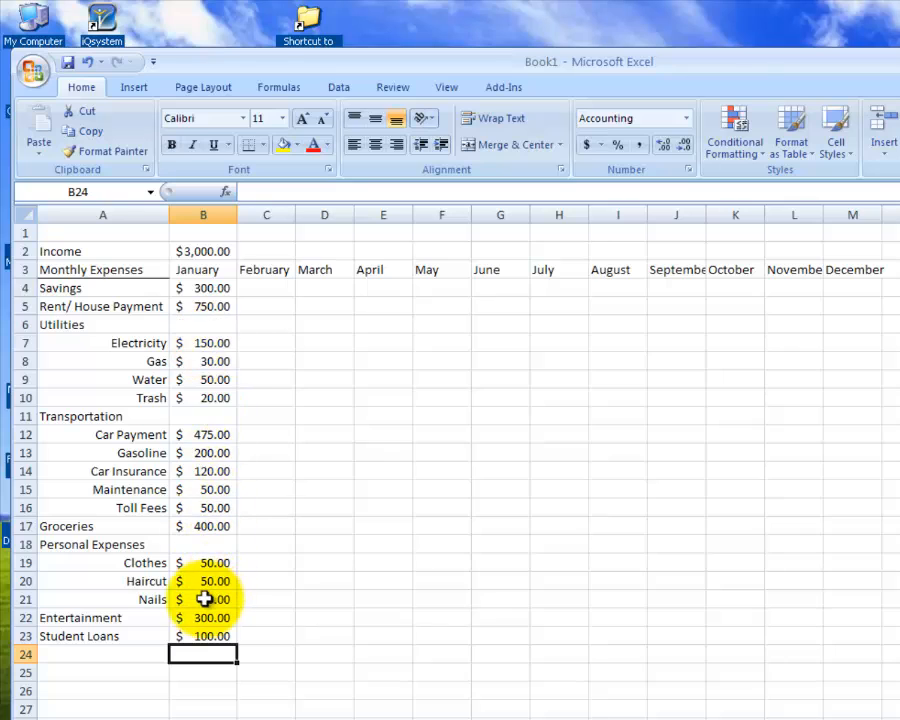
pyautogui.click(100, 670)
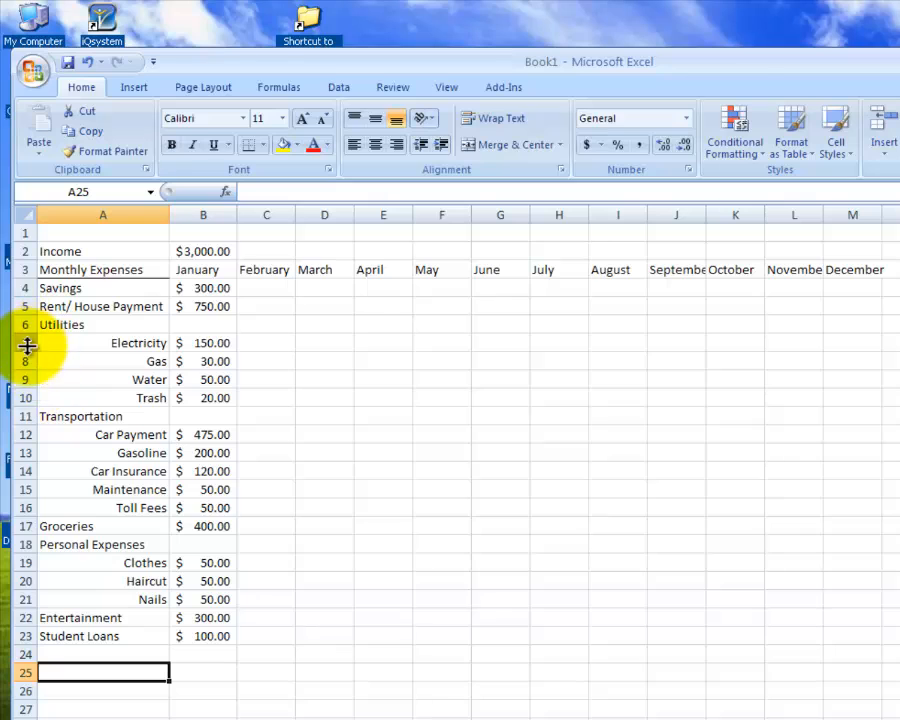
# - Insert a row above Trash and fill it with the label Phone and a January amount of 80
pyautogui.click(22, 398)
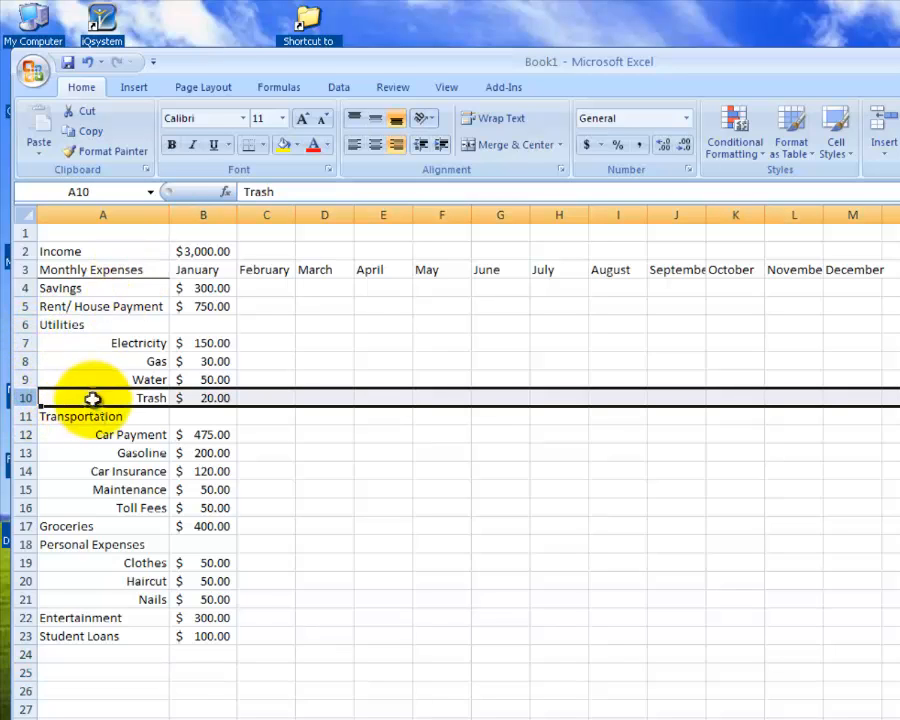
pyautogui.rightClick(22, 398)
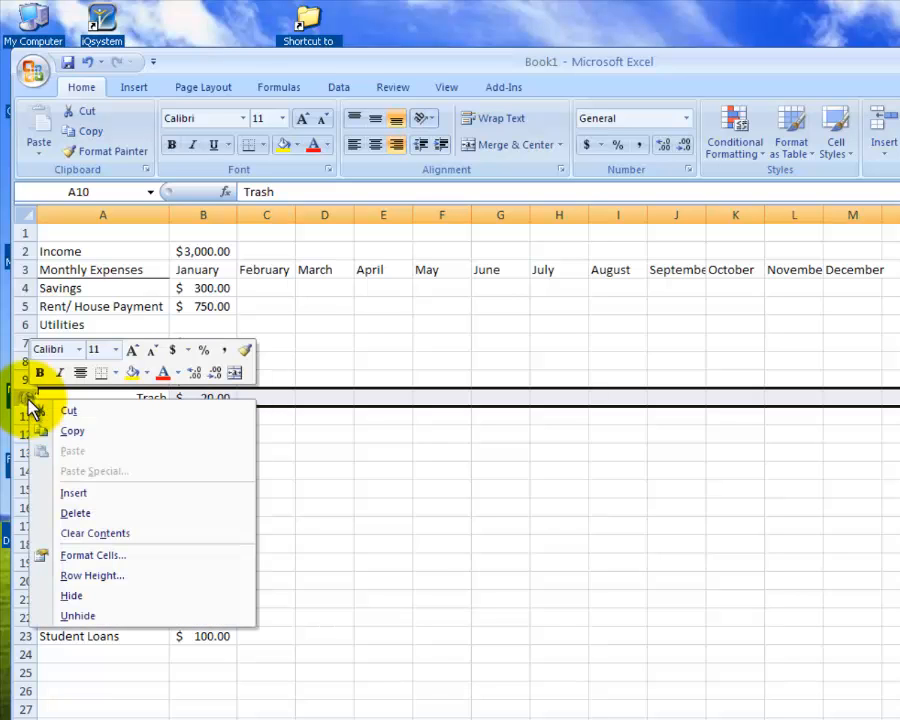
pyautogui.click(54, 489)
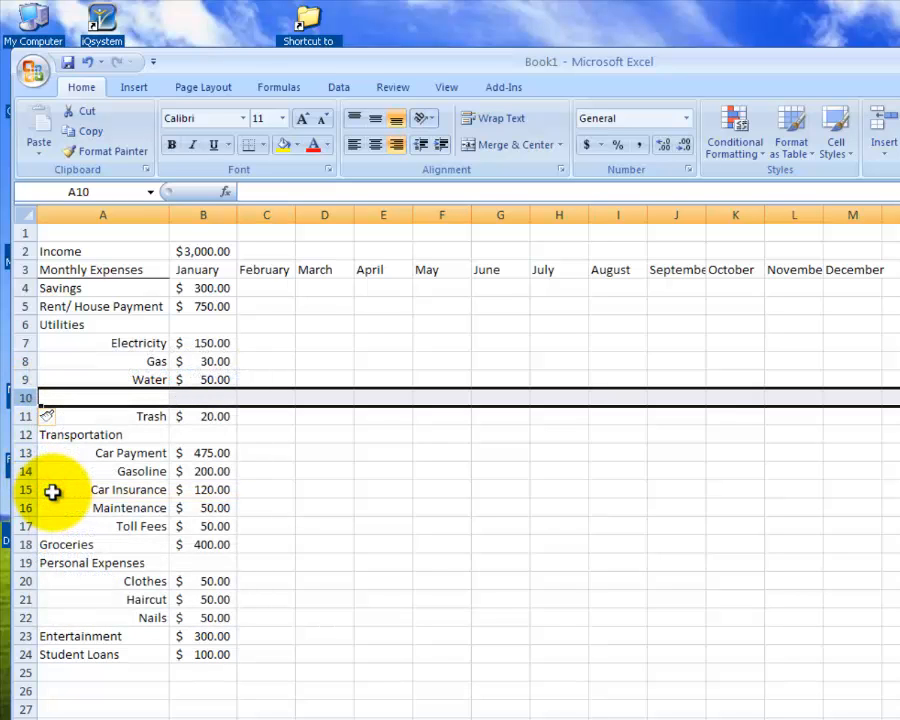
pyautogui.click(131, 399)
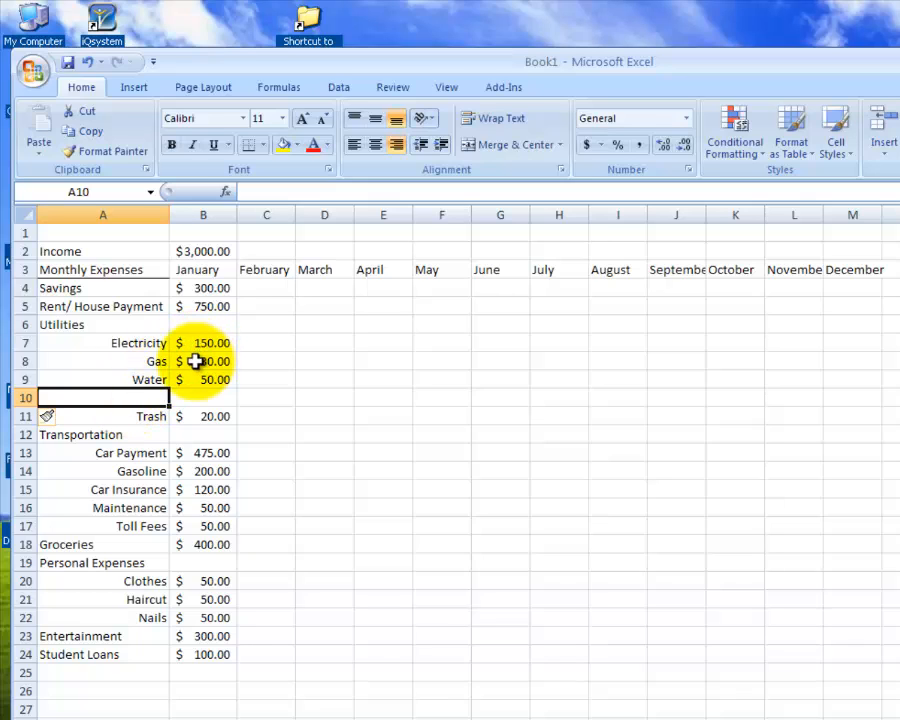
pyautogui.write('Phone')
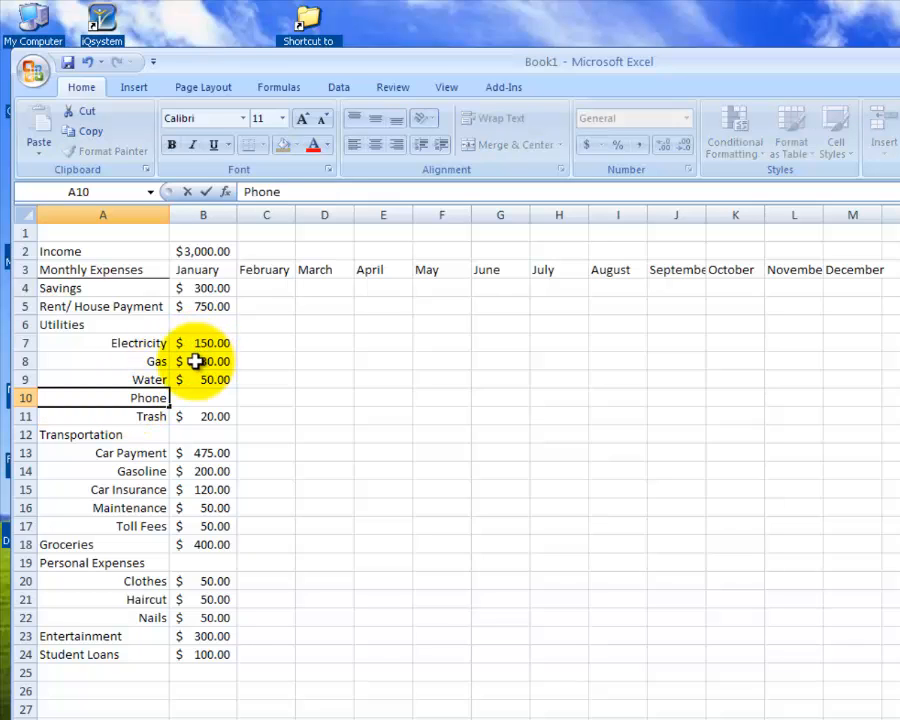
pyautogui.press('Tab')
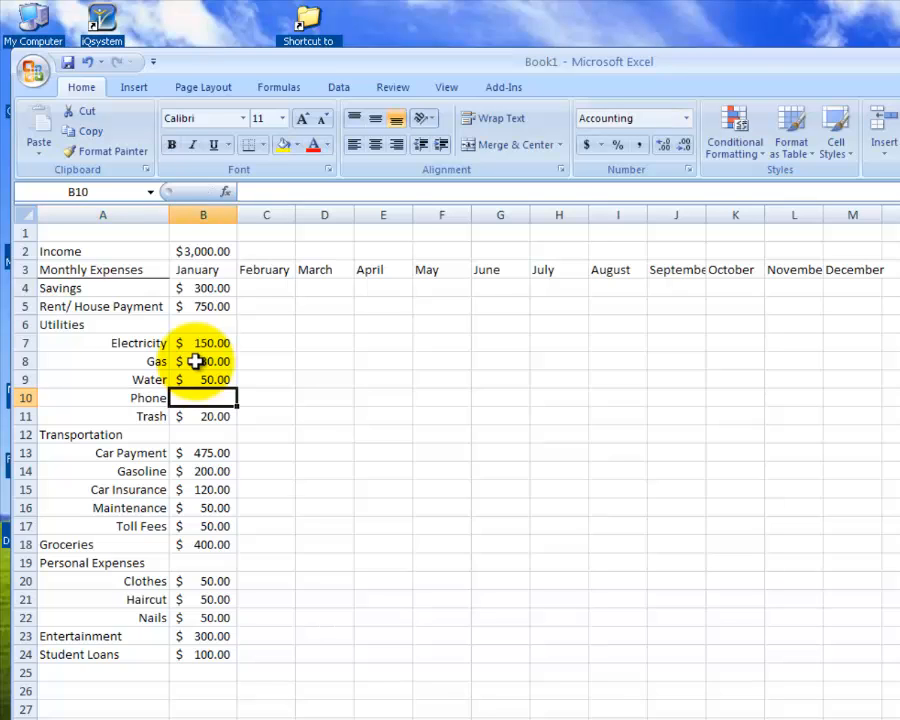
pyautogui.write('80')
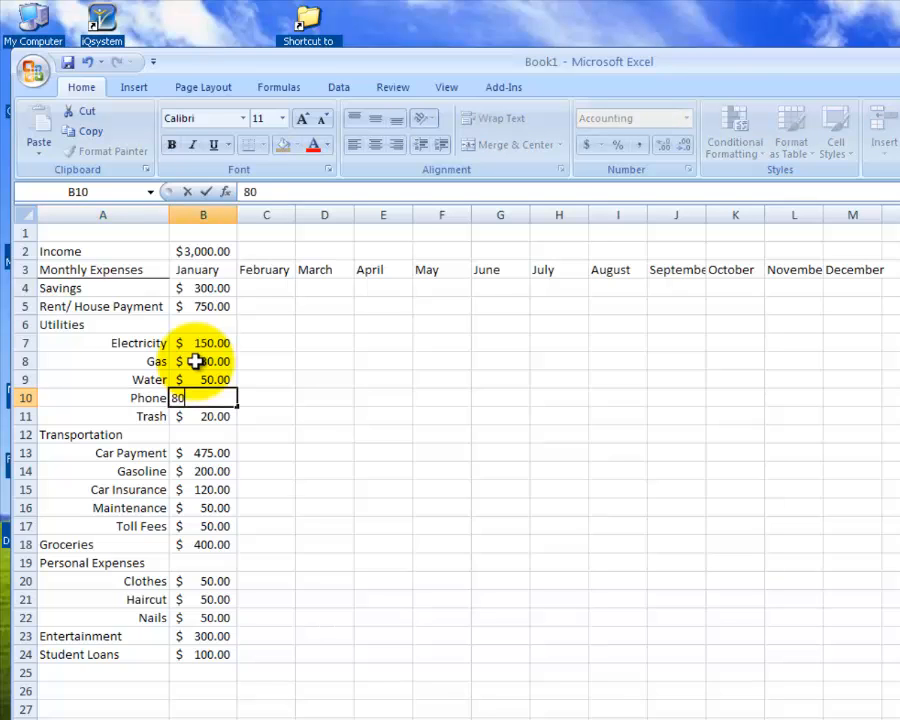
pyautogui.press('Return')
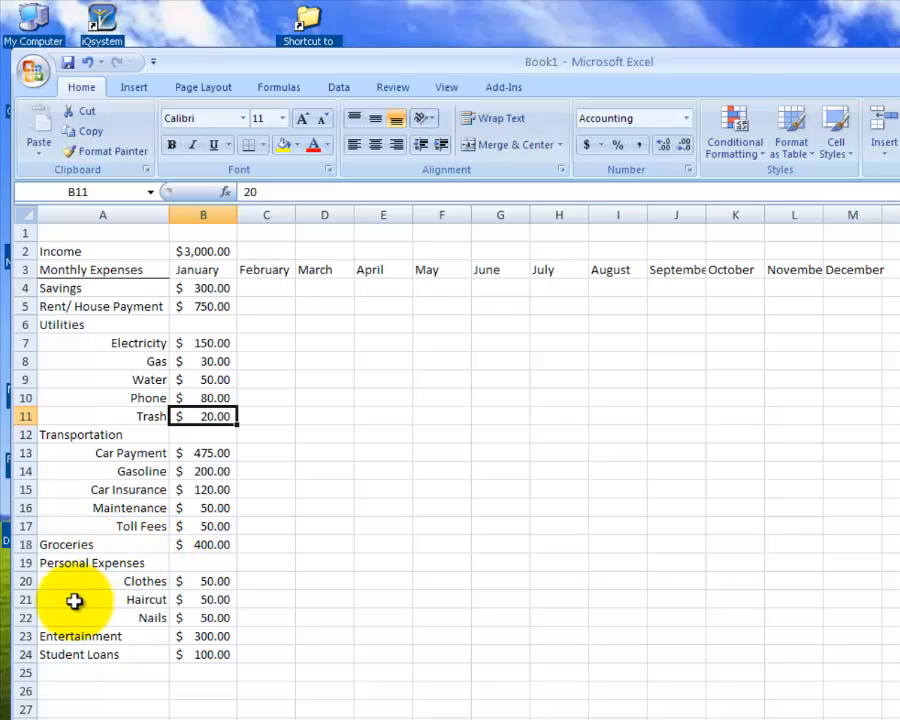
# - Insert a blank row above the Entertainment row, directly below Nails
pyautogui.click(24, 636)
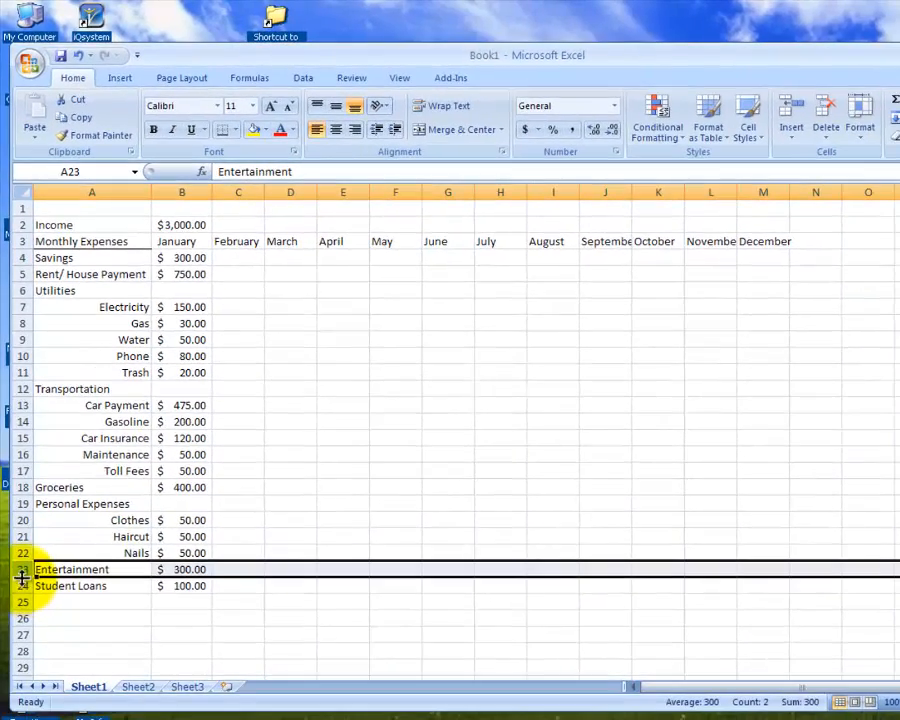
pyautogui.rightClick(28, 632)
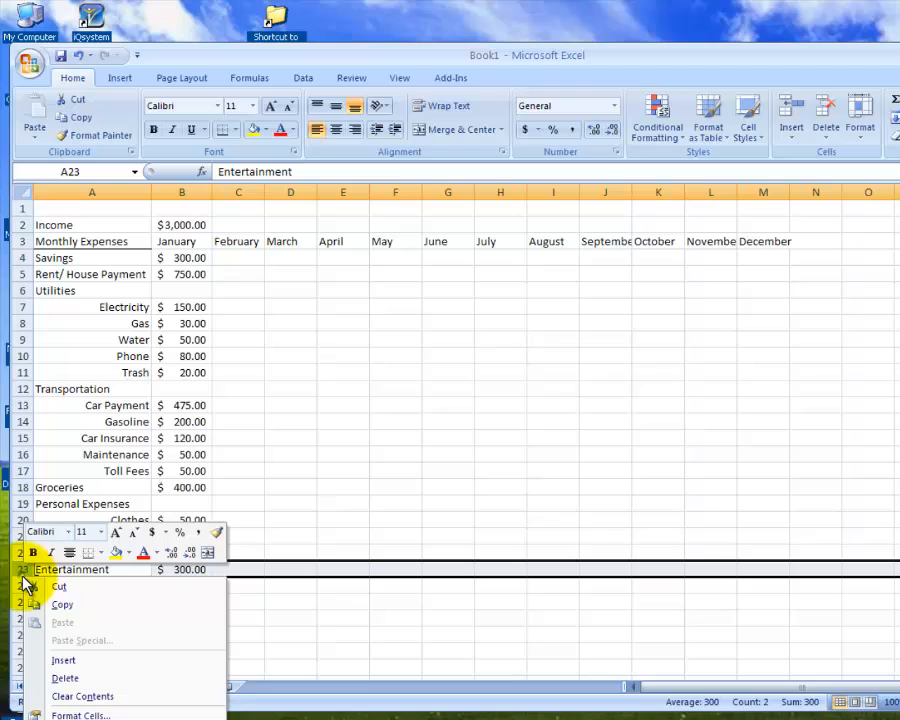
pyautogui.click(75, 658)
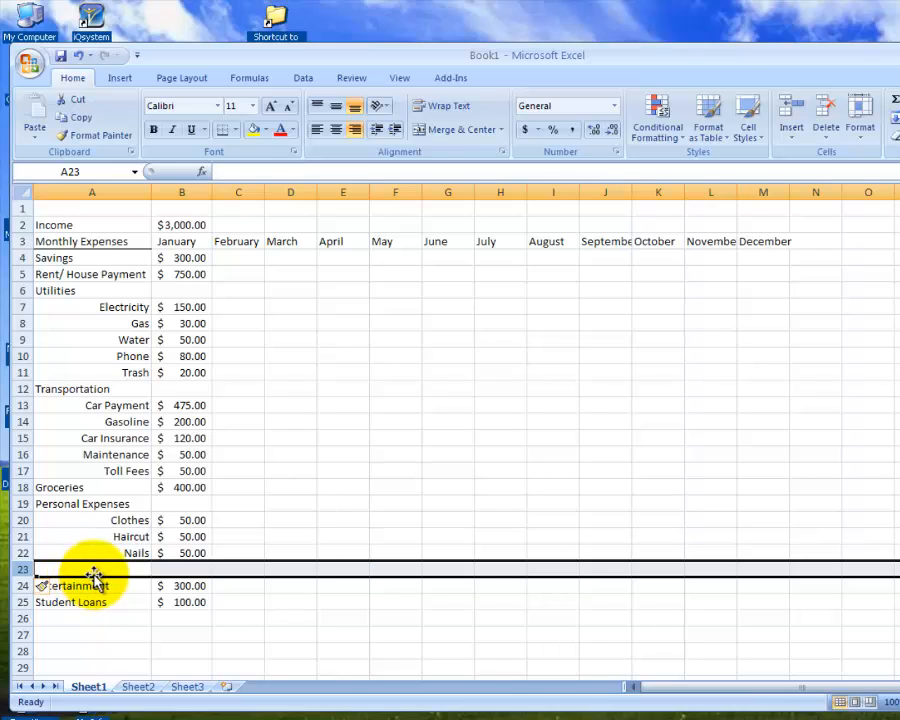
pyautogui.click(161, 635)
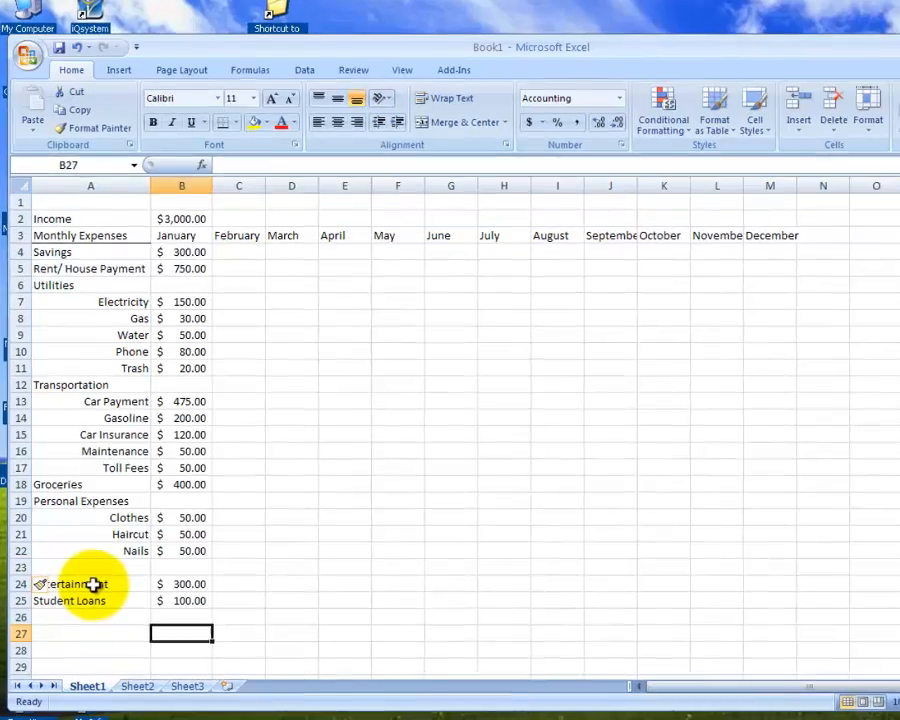
# - Move the Entertainment label and its January amount up one row into the blank row 23, directly below Nails
pyautogui.moveTo(144, 587)
pyautogui.mouseDown()
pyautogui.moveTo(170, 584)
pyautogui.moveTo(159, 588)
pyautogui.mouseUp()
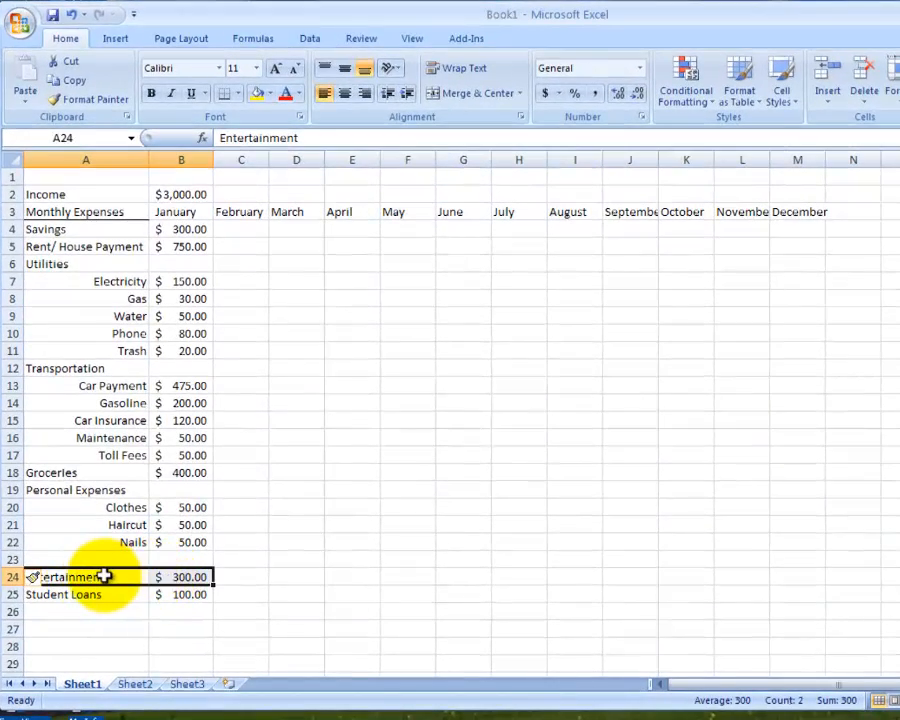
pyautogui.rightClick(104, 577)
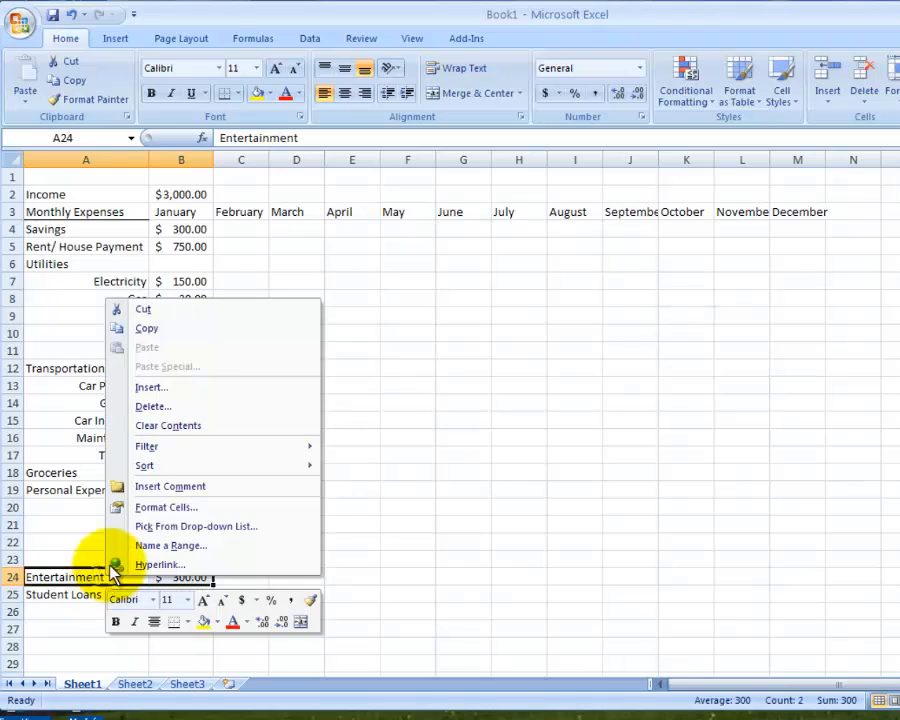
pyautogui.click(148, 311)
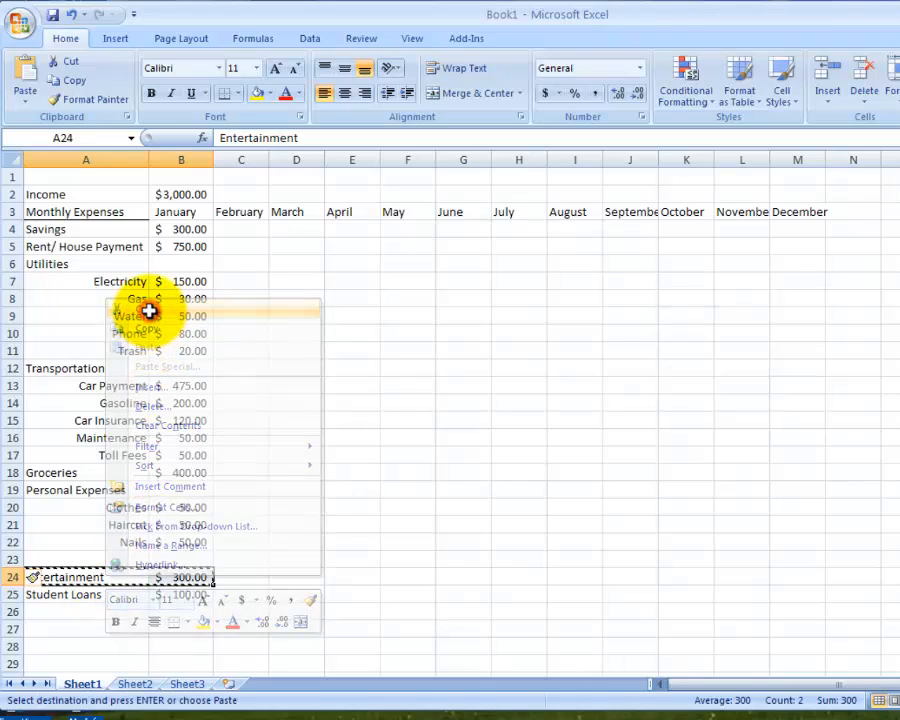
pyautogui.click(74, 558)
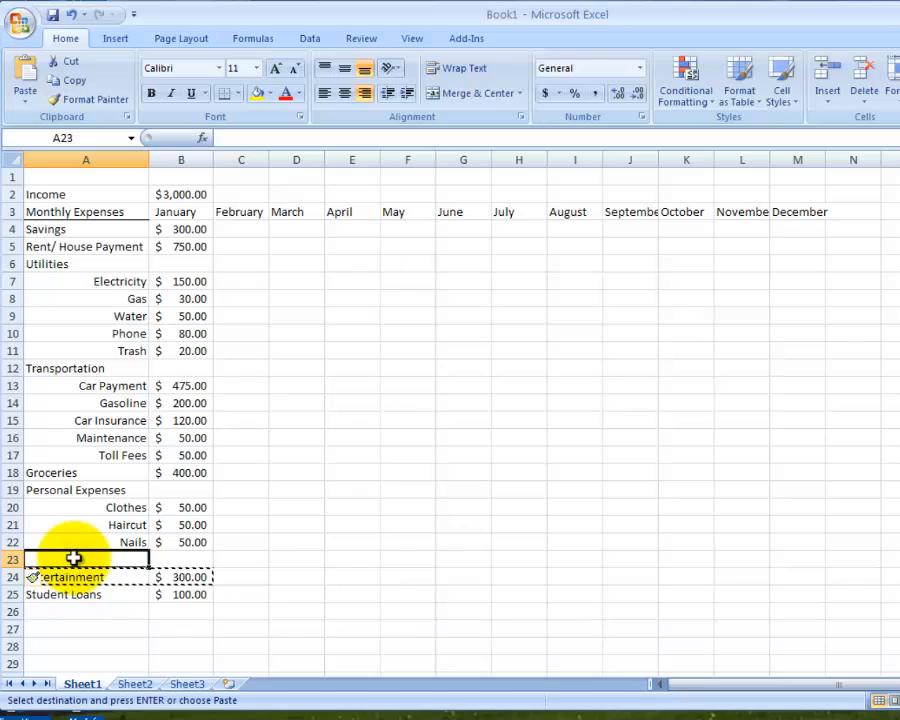
pyautogui.rightClick(74, 558)
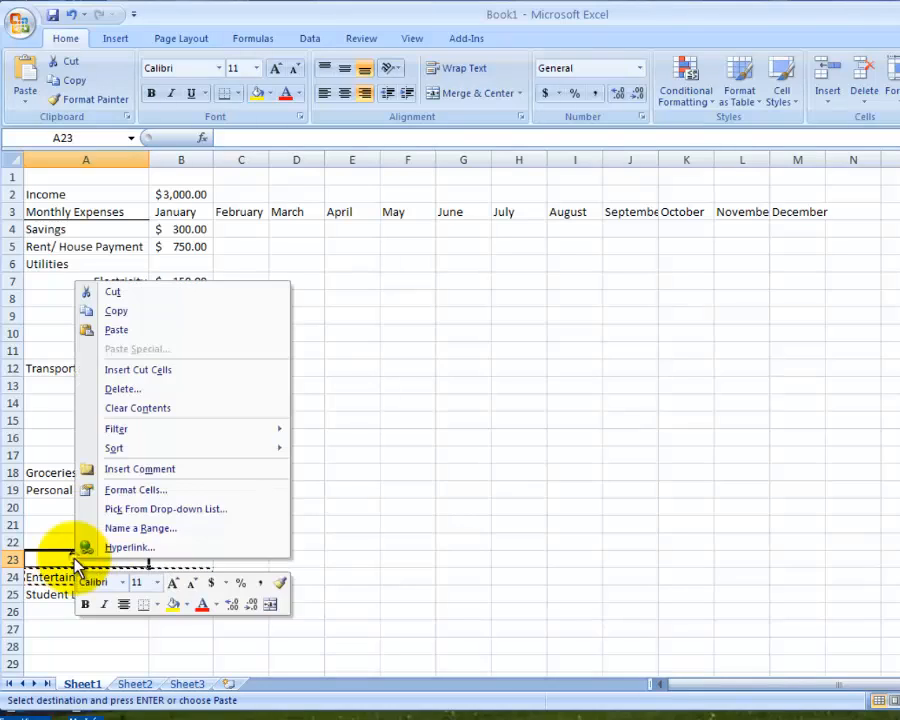
pyautogui.click(139, 332)
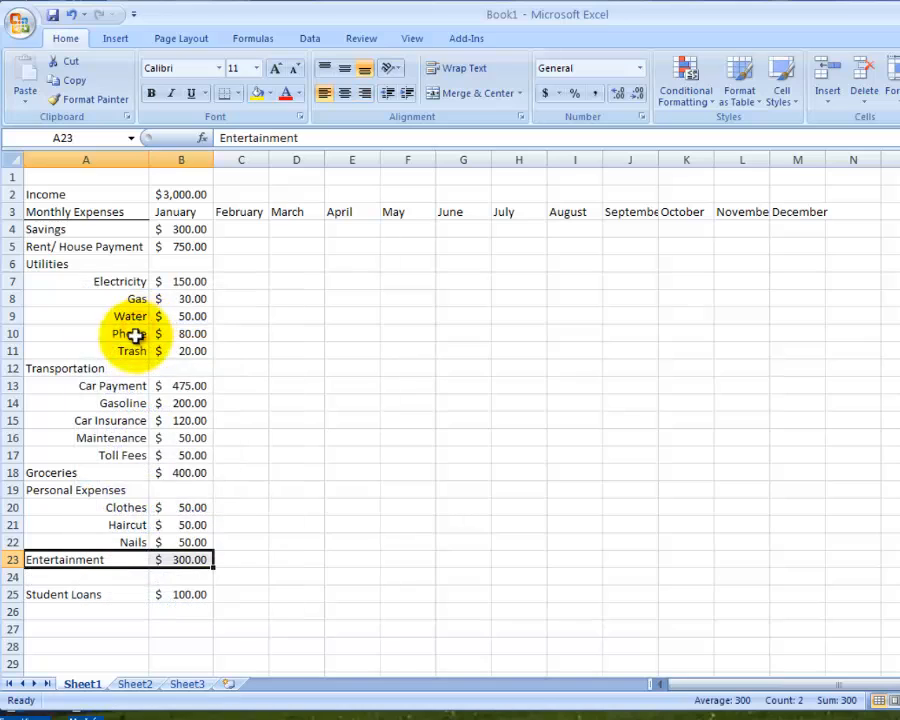
# - Fill the blank row below Entertainment with the label Cable/Internet and a January amount of 100
pyautogui.click(89, 577)
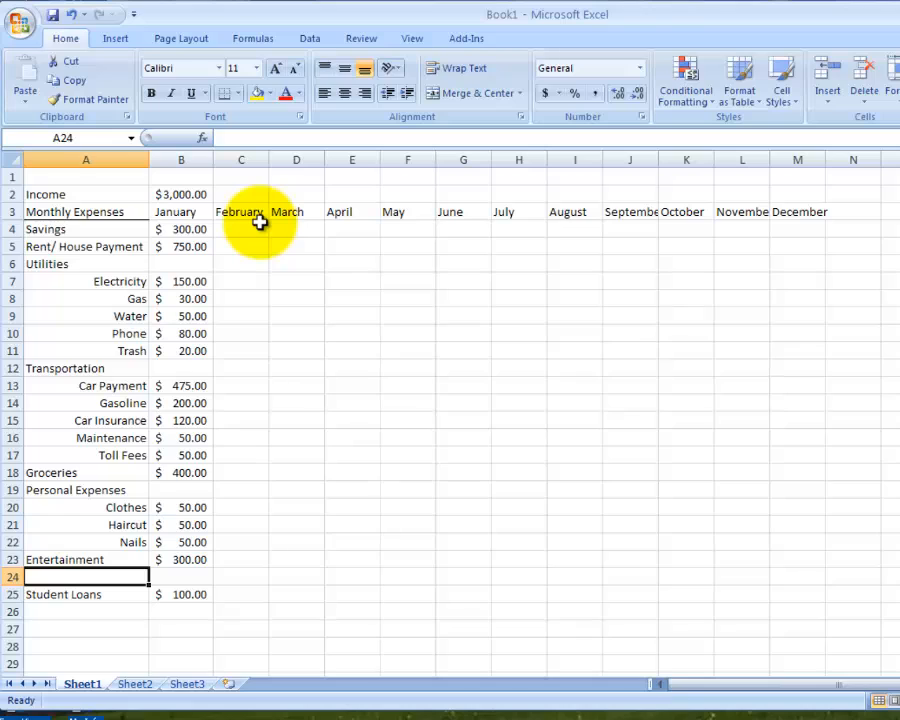
pyautogui.write('C')
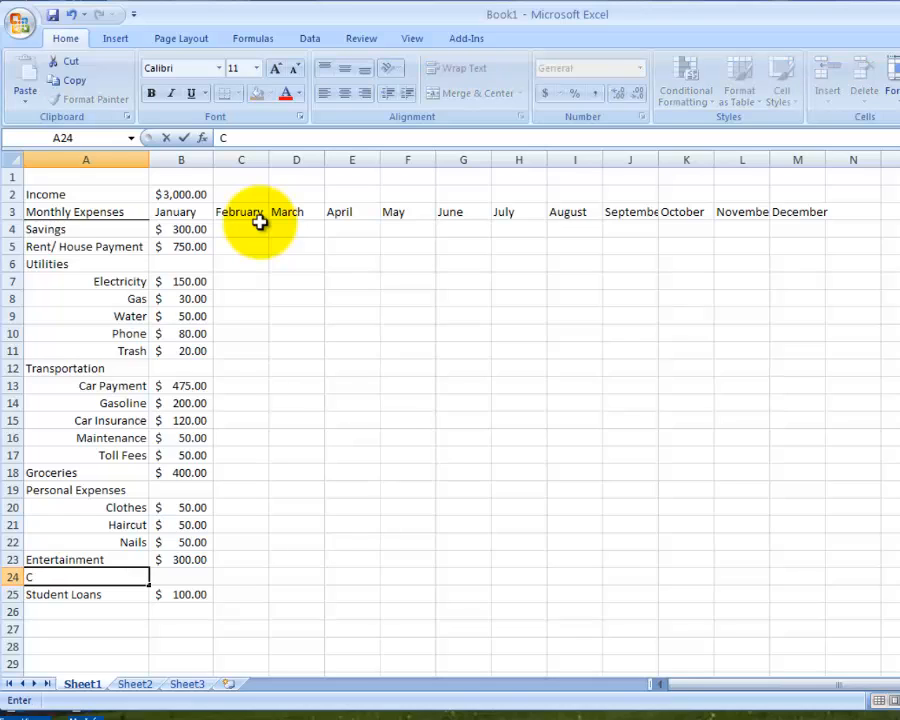
pyautogui.write('able/Internet')
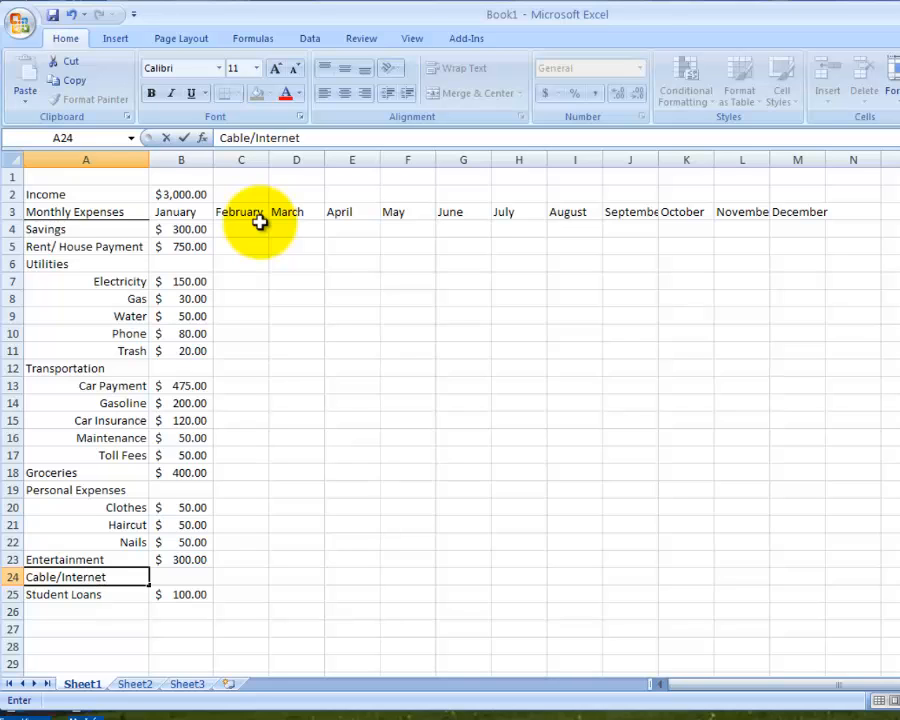
pyautogui.click(184, 572)
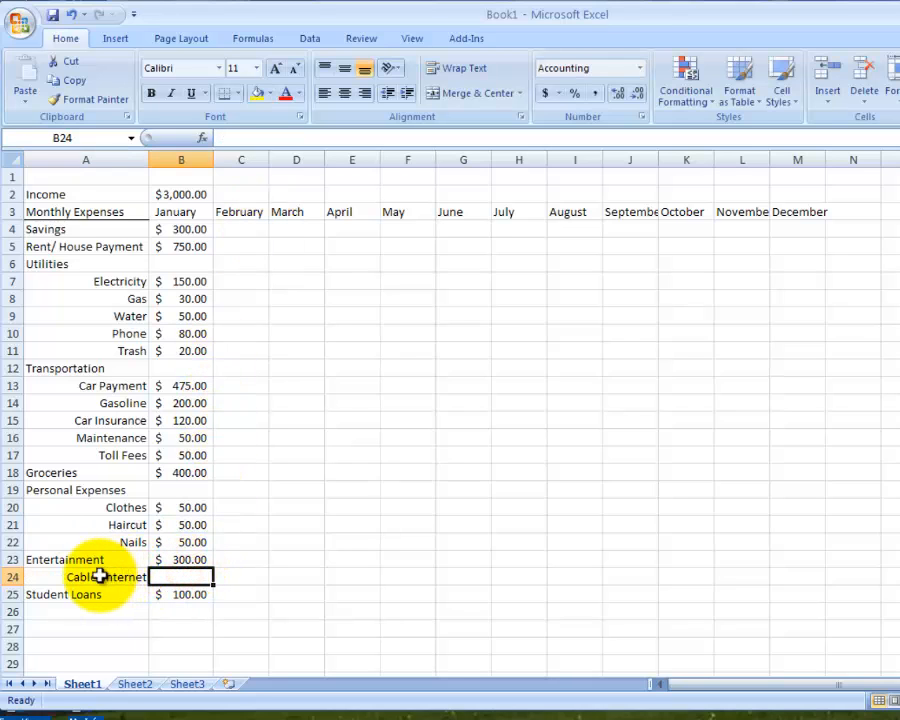
pyautogui.click(100, 577)
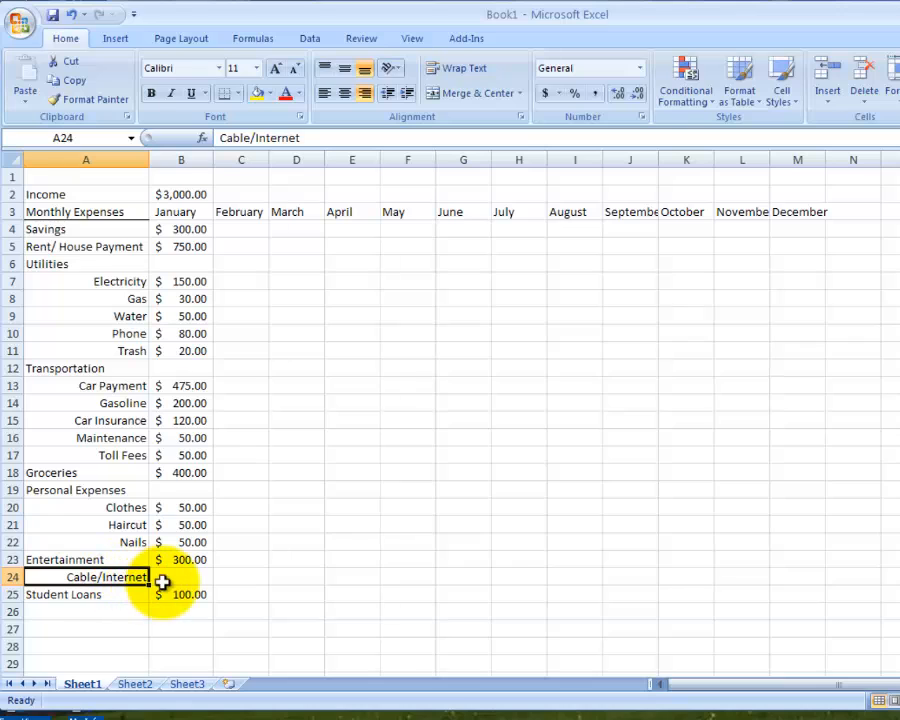
pyautogui.click(172, 575)
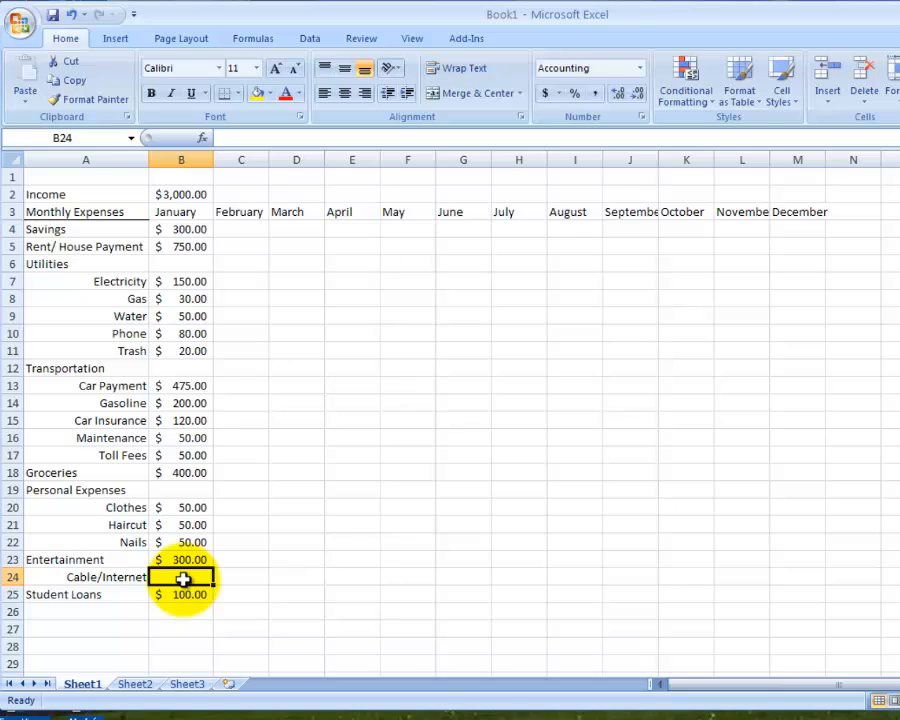
pyautogui.write('100')
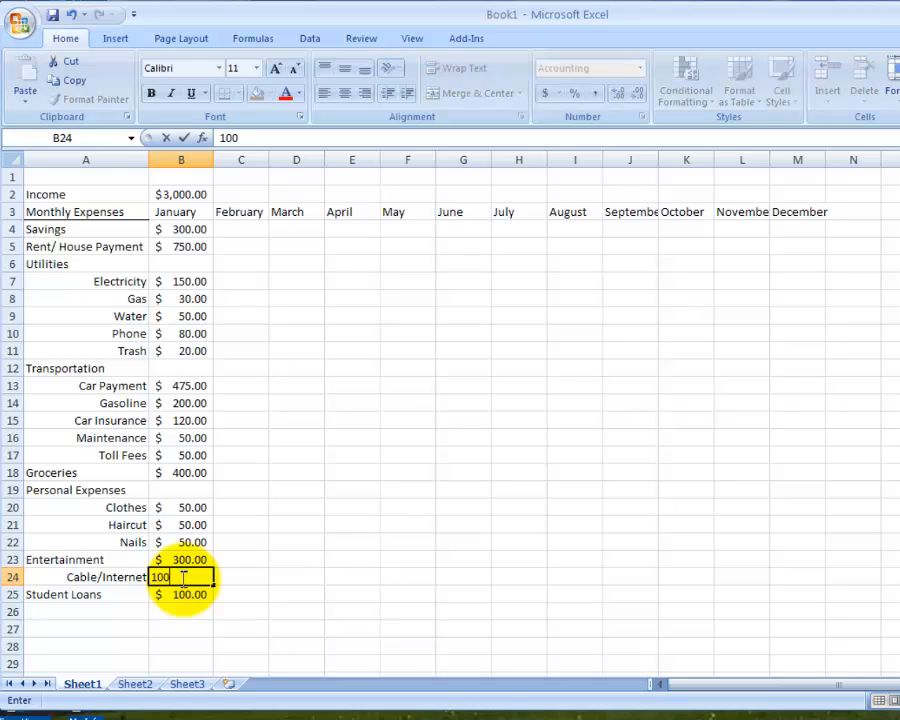
pyautogui.press('Tab')
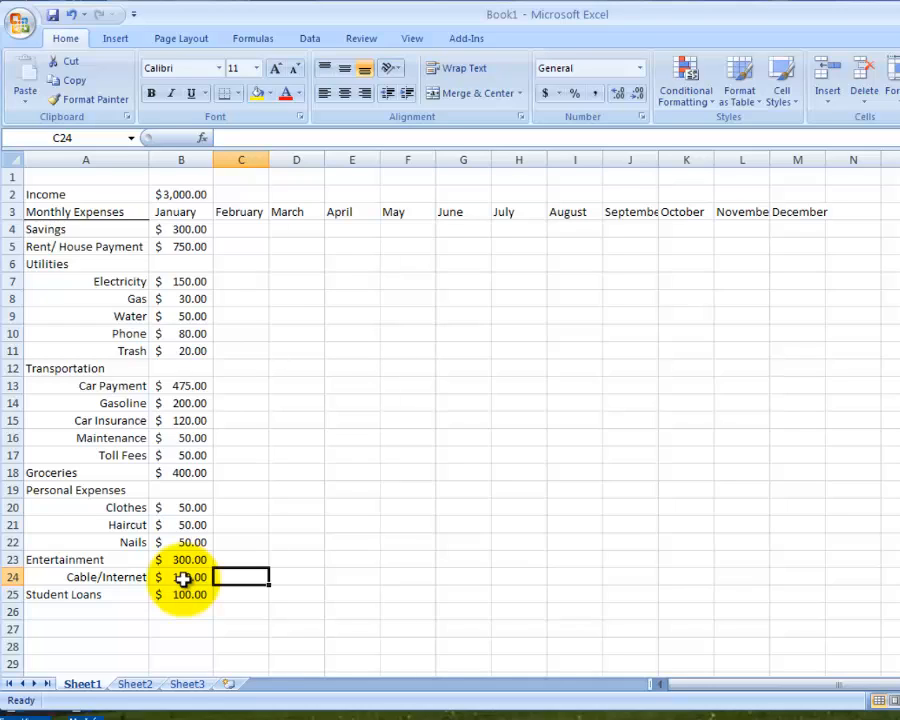
pyautogui.click(200, 577)
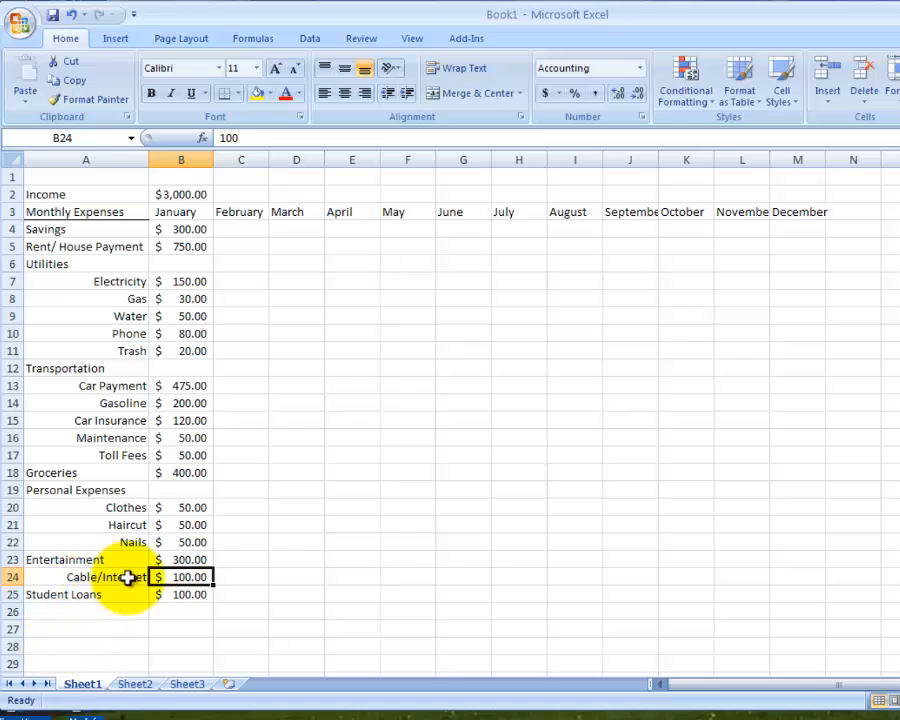
# - Enter the summary labels Total, Average, Minimum and Maximum in cells A27 to A30
pyautogui.click(88, 627)
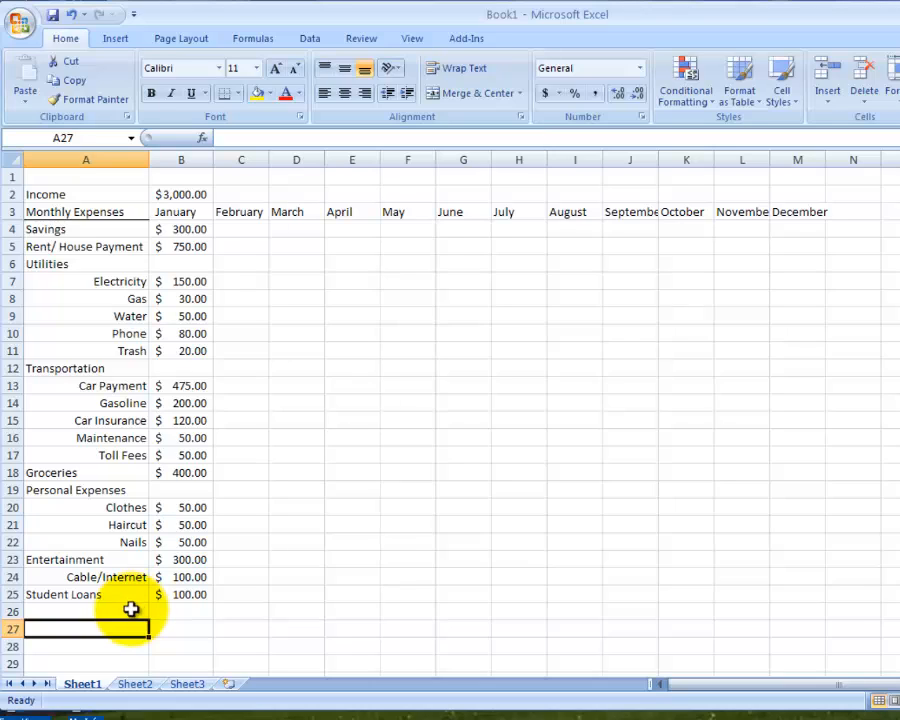
pyautogui.write('Toa')
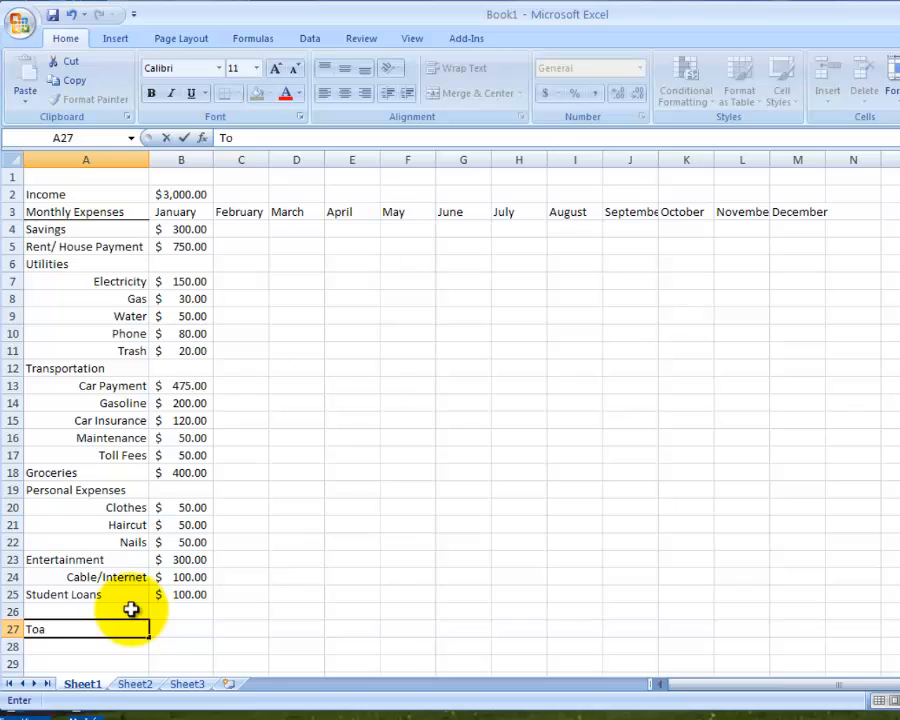
pyautogui.press('BackSpace')
pyautogui.write('tal')
pyautogui.press('Return')
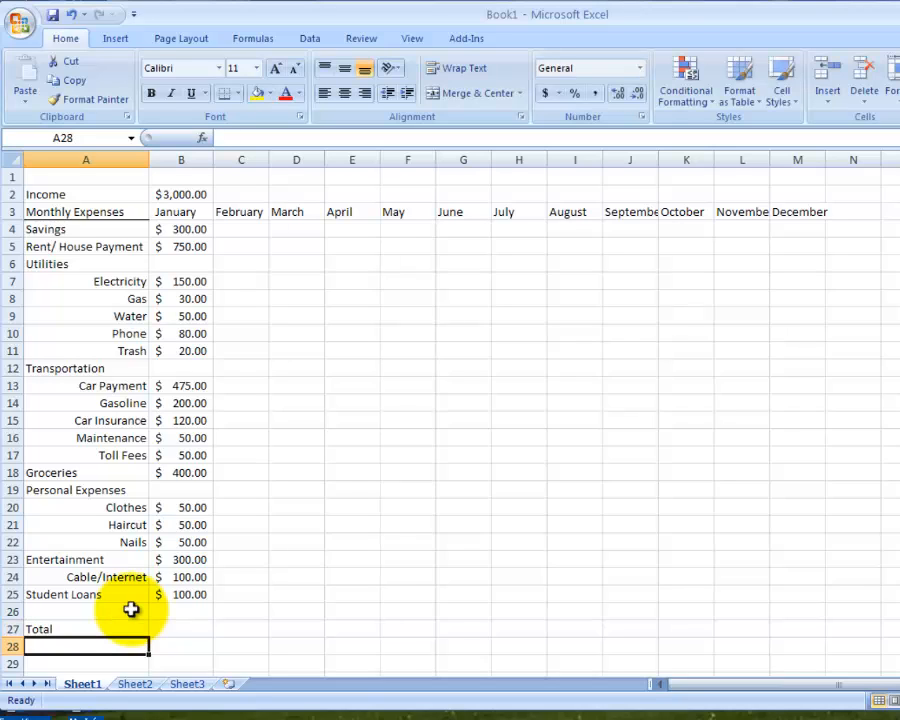
pyautogui.write('Average')
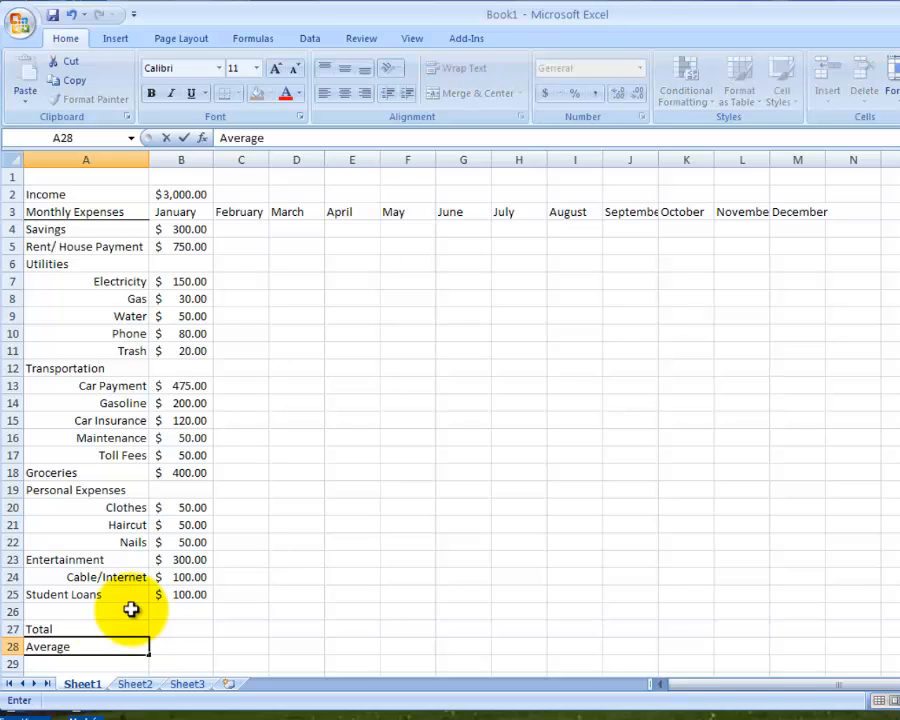
pyautogui.press('Return')
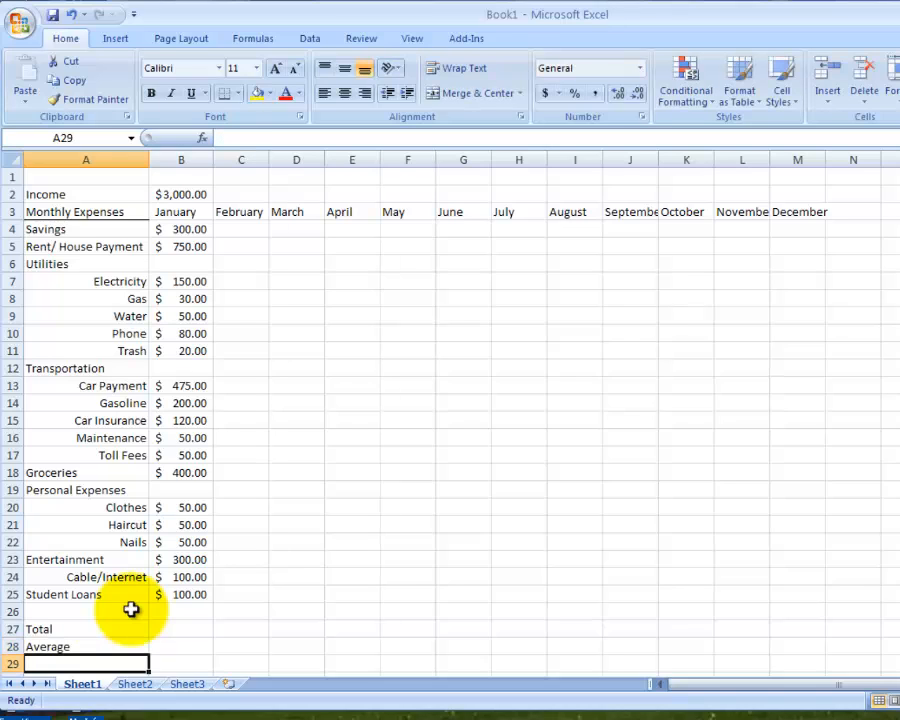
pyautogui.write('Minimum')
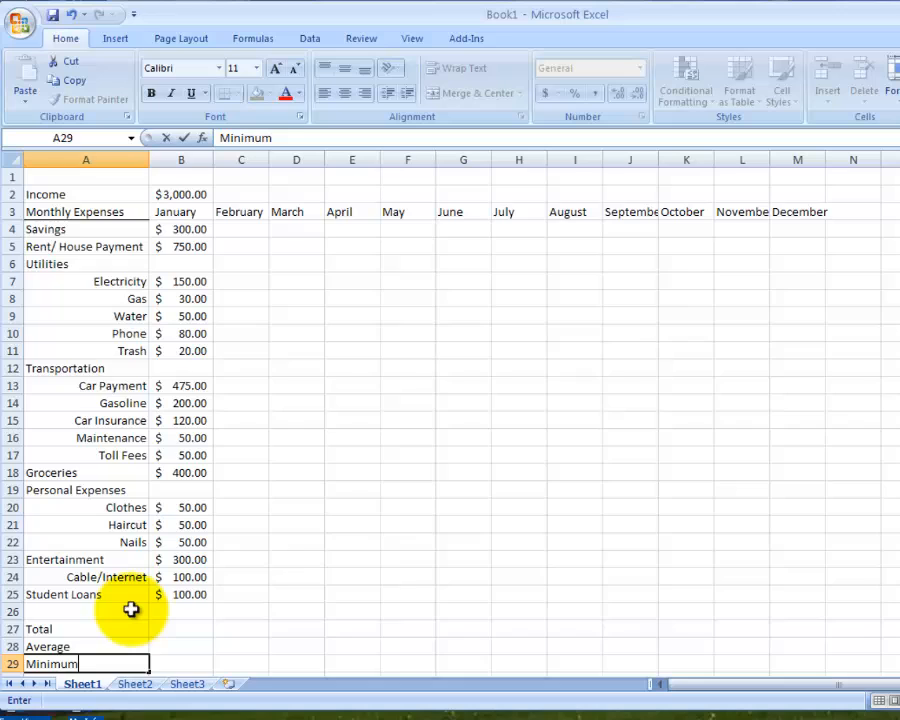
pyautogui.press('Return')
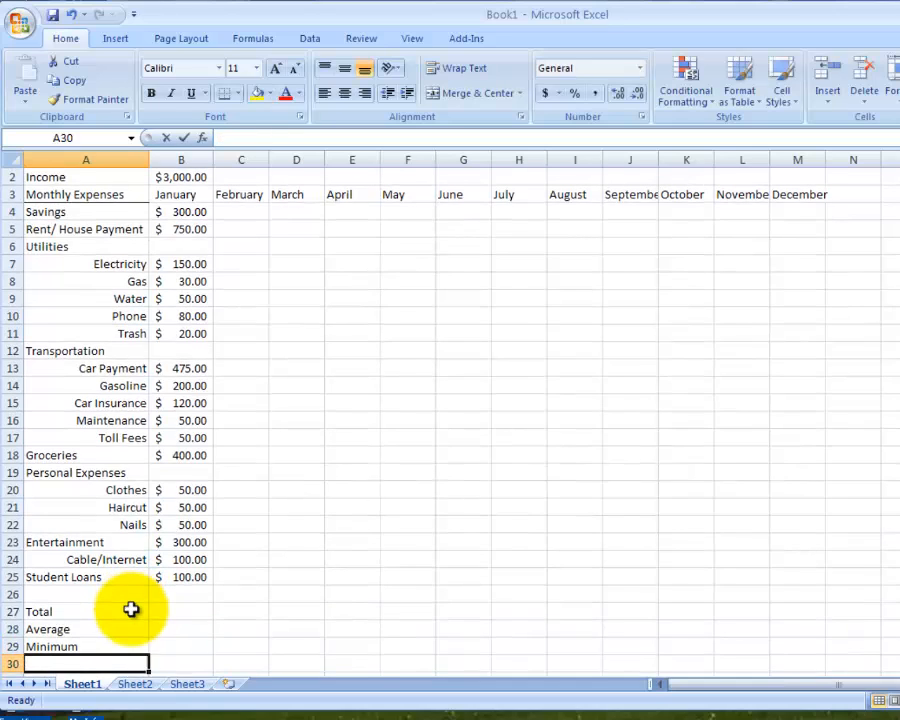
pyautogui.write('Maximum')
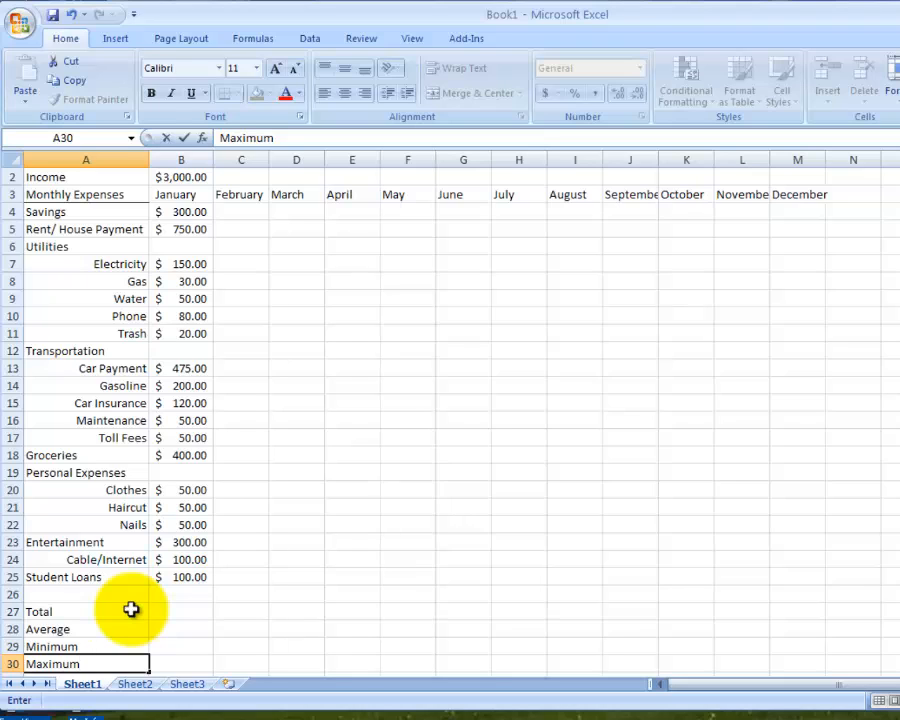
# - Total the January expenses in B27 with an AutoSum formula over the range B4:B26
pyautogui.click(185, 610)
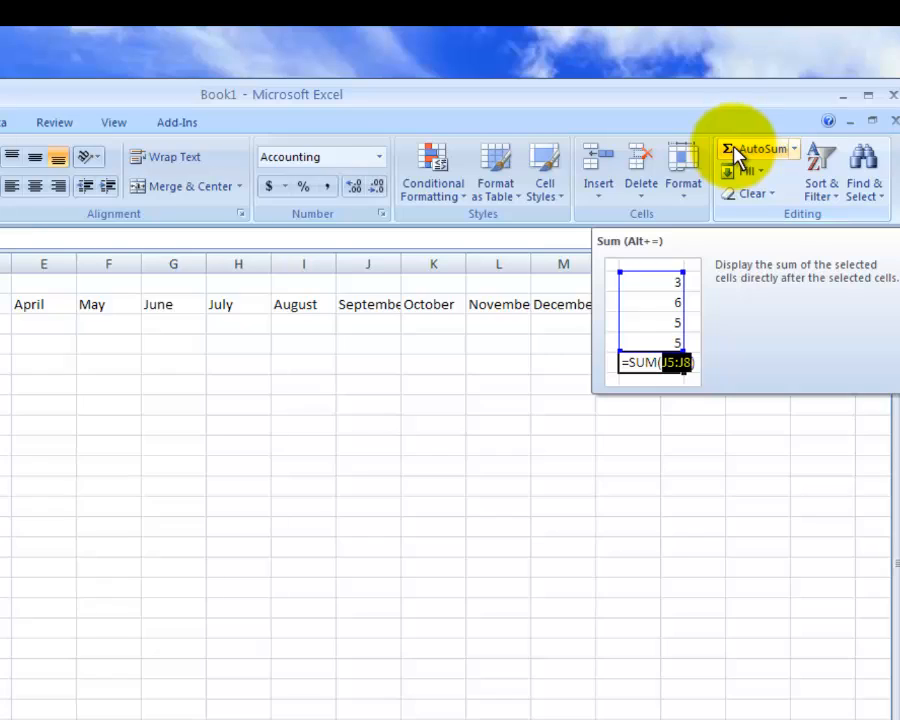
pyautogui.click(738, 155)
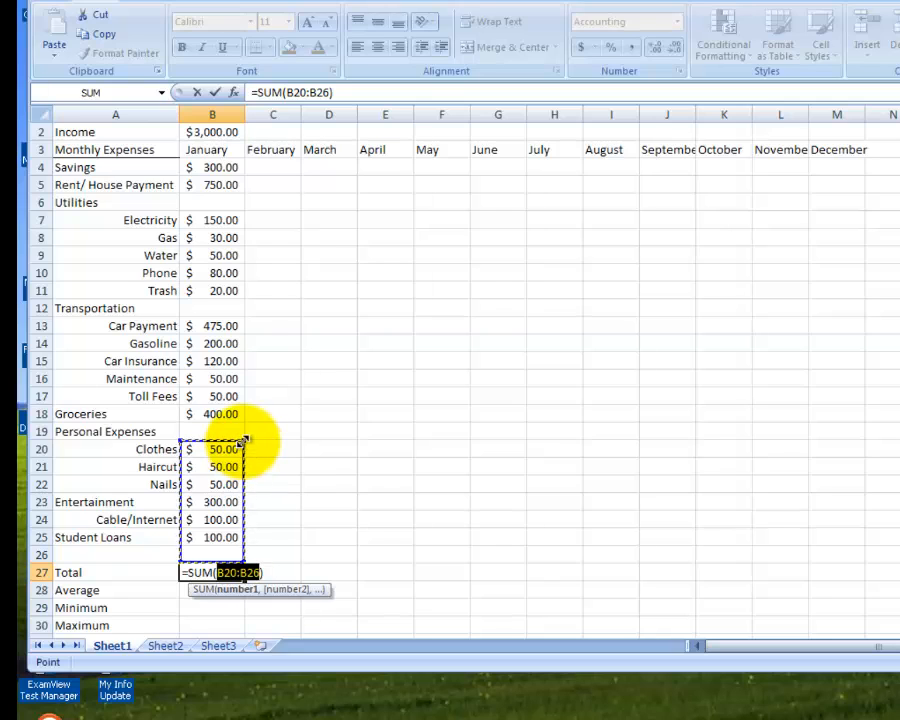
pyautogui.moveTo(243, 441); pyautogui.dragTo(240, 163)
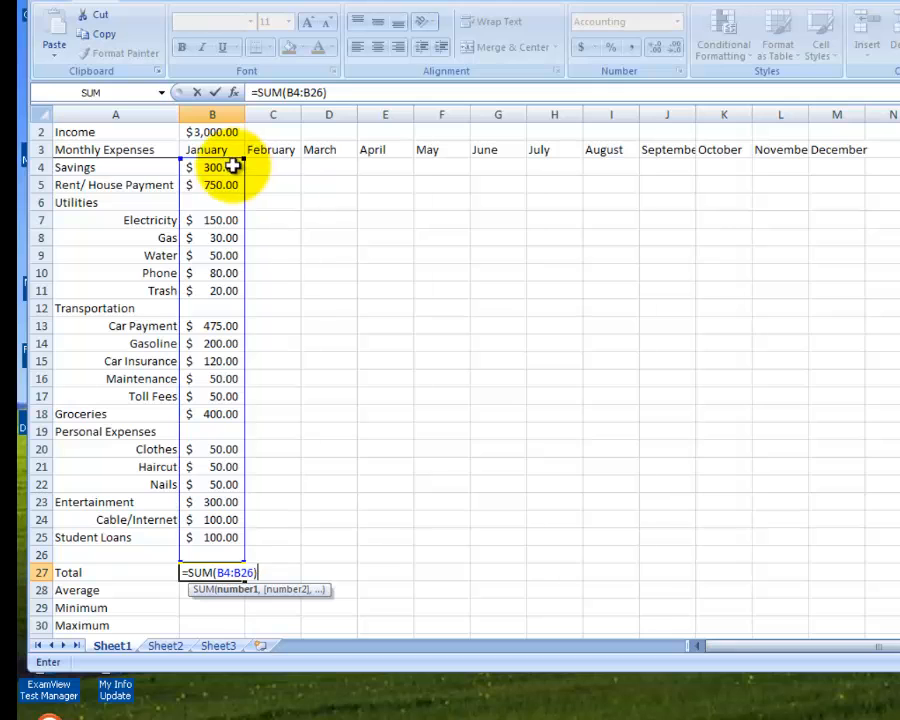
pyautogui.click(214, 93)
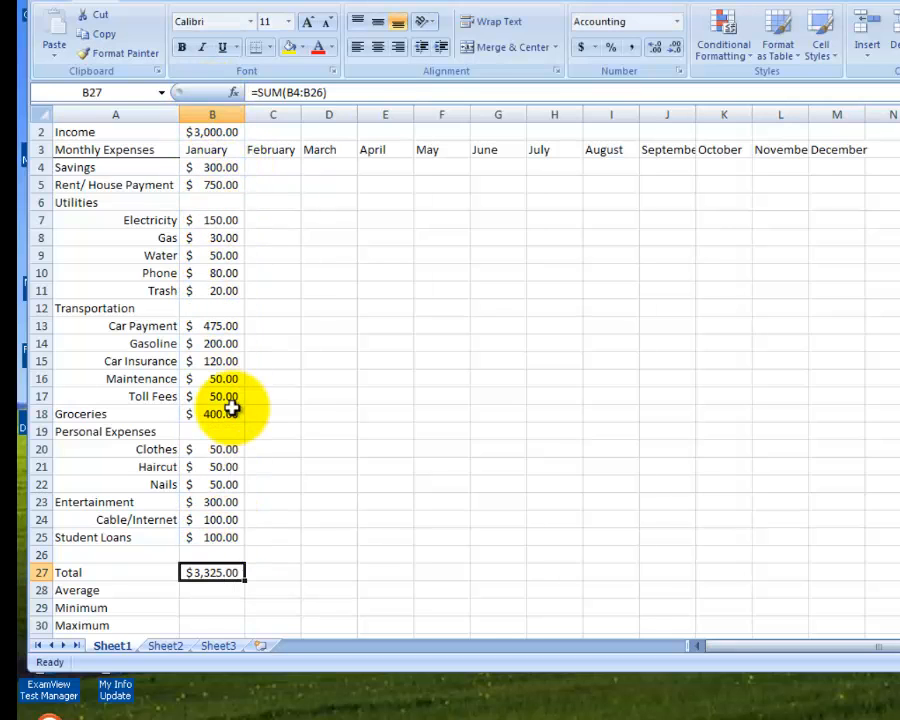
# - Calculate the average January expense in B28 with the AVERAGE function over the range B4:B25
pyautogui.click(219, 590)
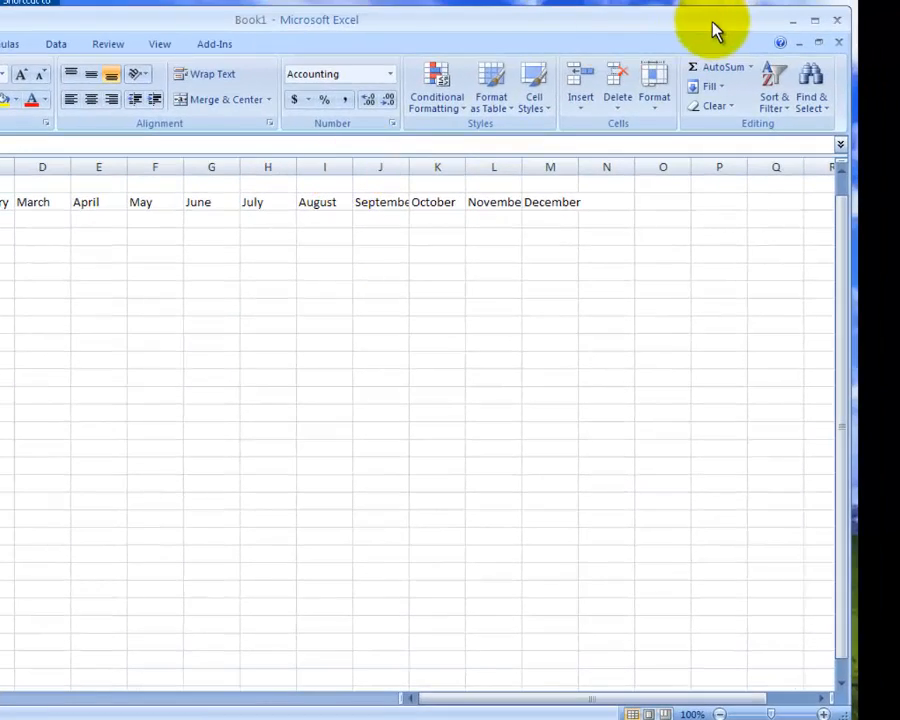
pyautogui.click(752, 68)
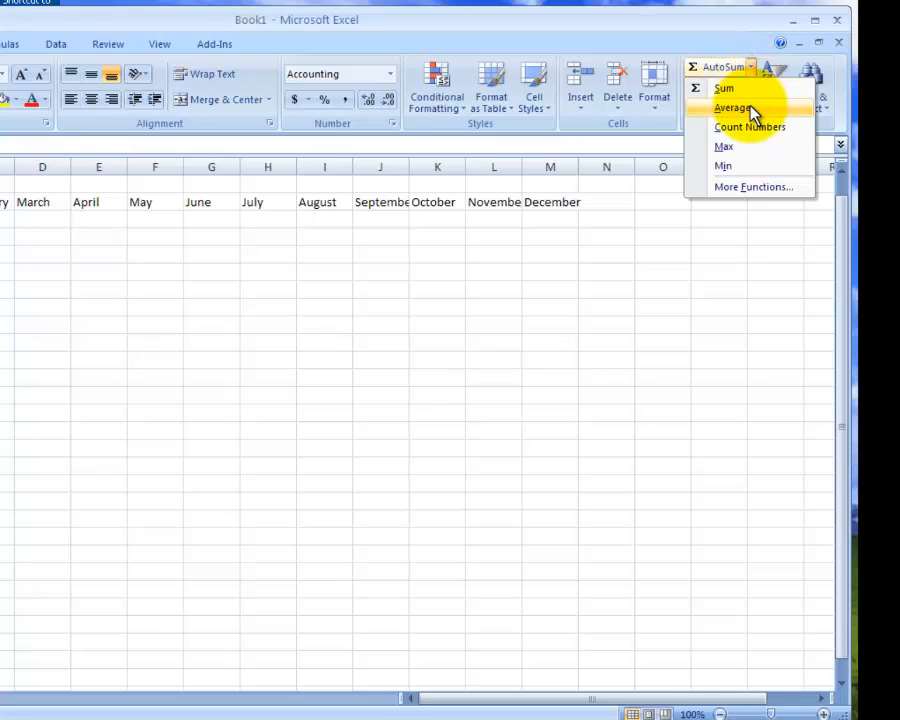
pyautogui.click(748, 108)
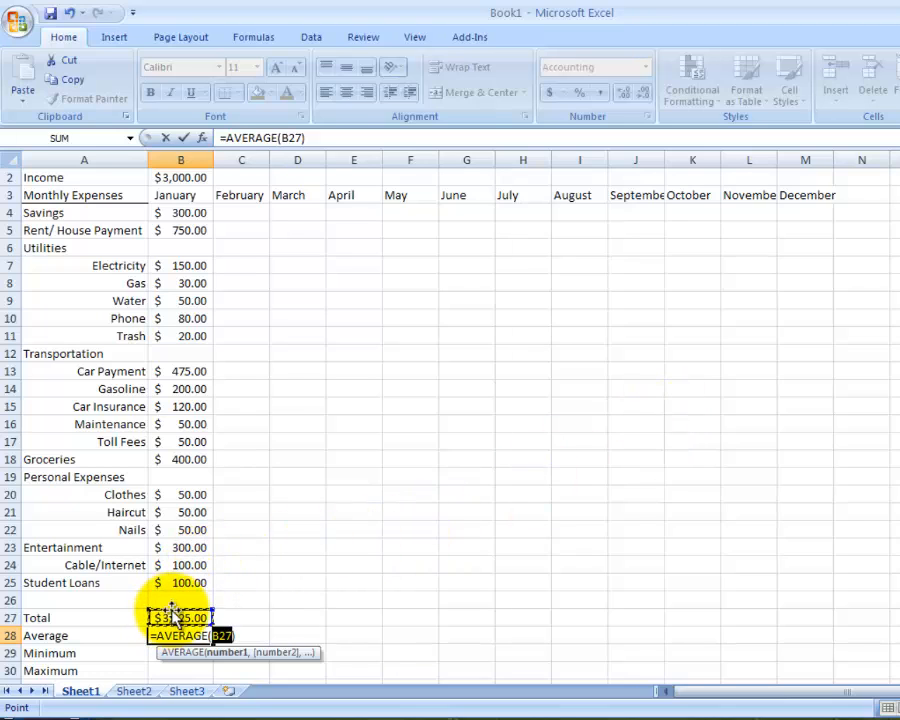
pyautogui.moveTo(210, 606); pyautogui.dragTo(215, 216)
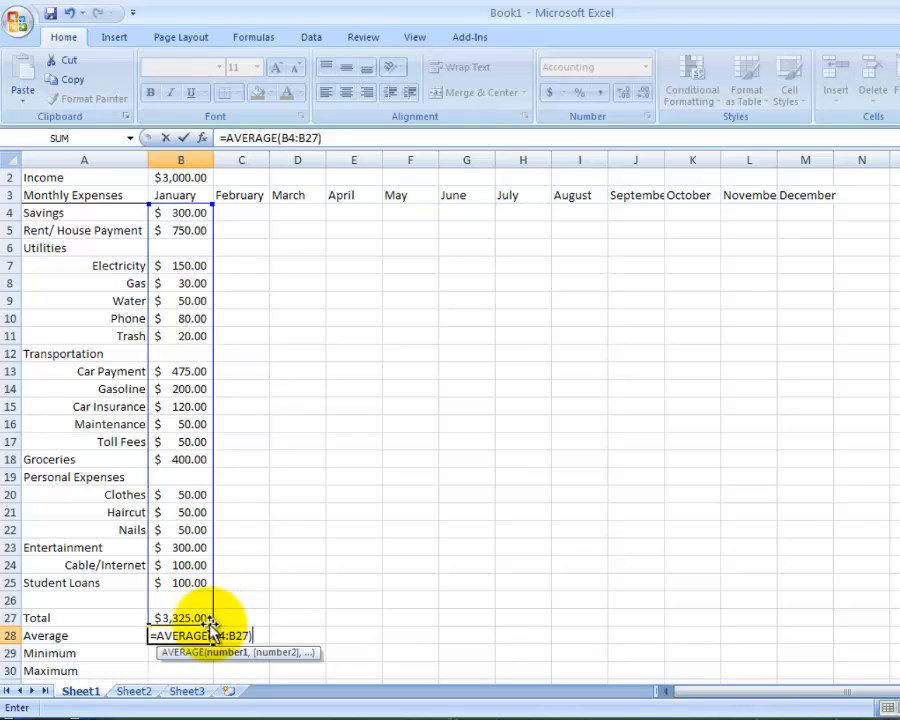
pyautogui.moveTo(206, 621); pyautogui.dragTo(209, 594)
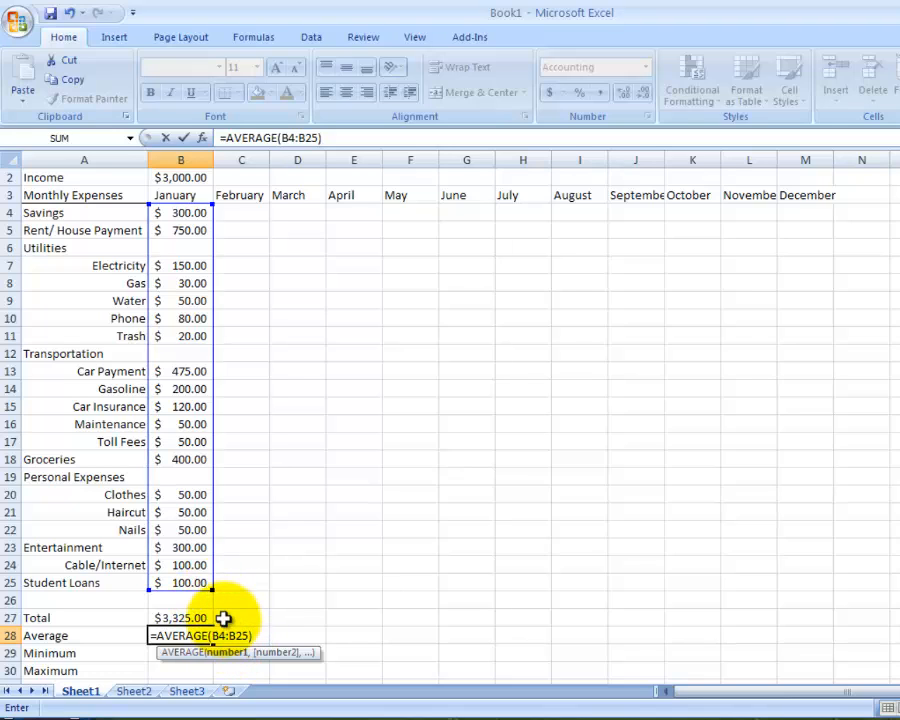
pyautogui.click(188, 139)
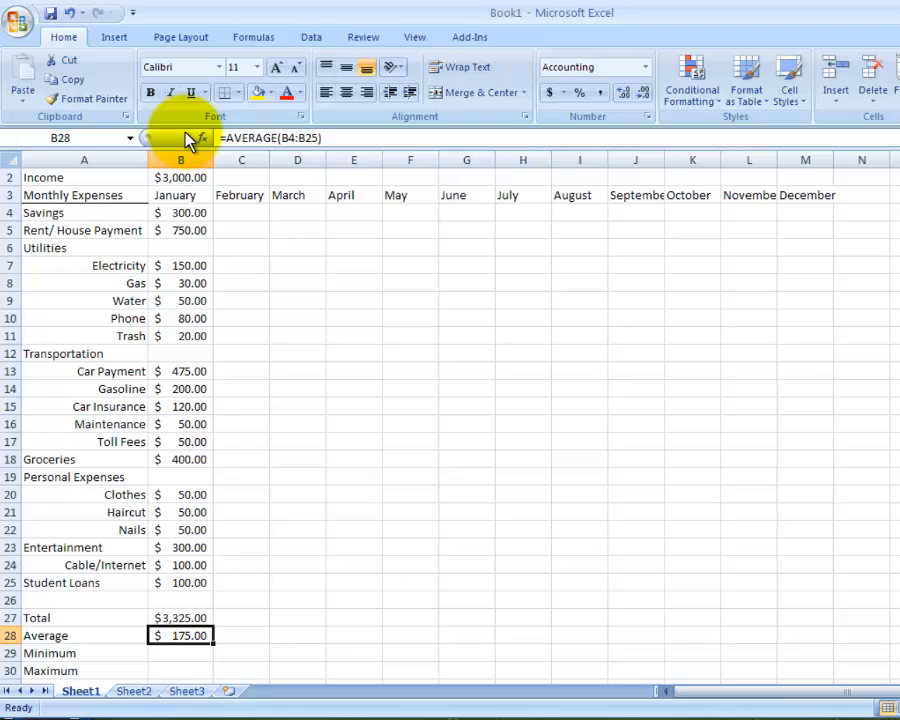
# - Calculate the smallest January expense in B29 with the MIN function over the range B4:B25
pyautogui.click(175, 652)
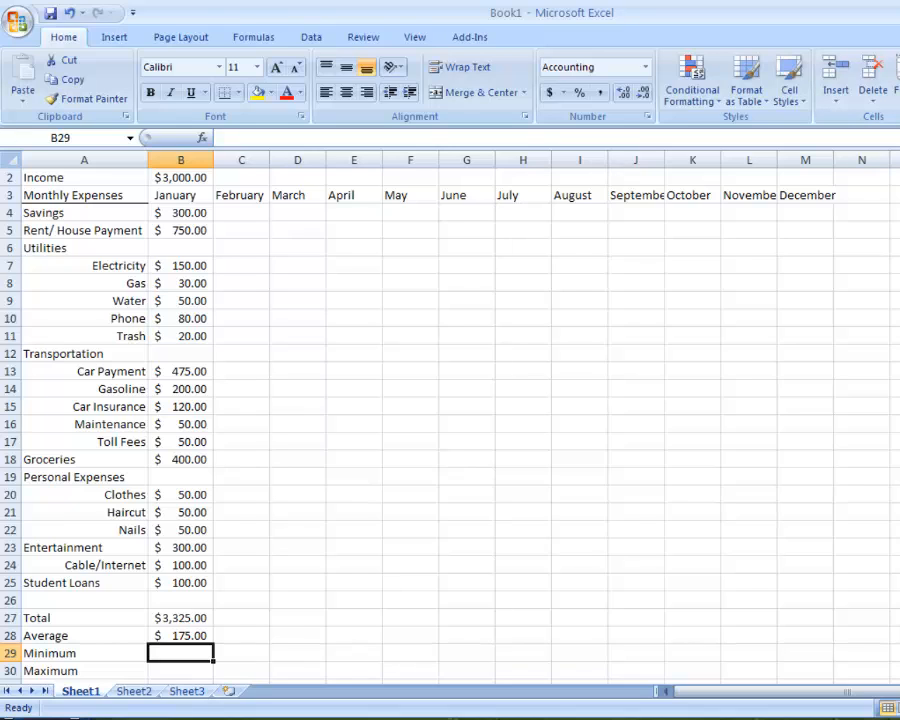
pyautogui.click(898, 158)
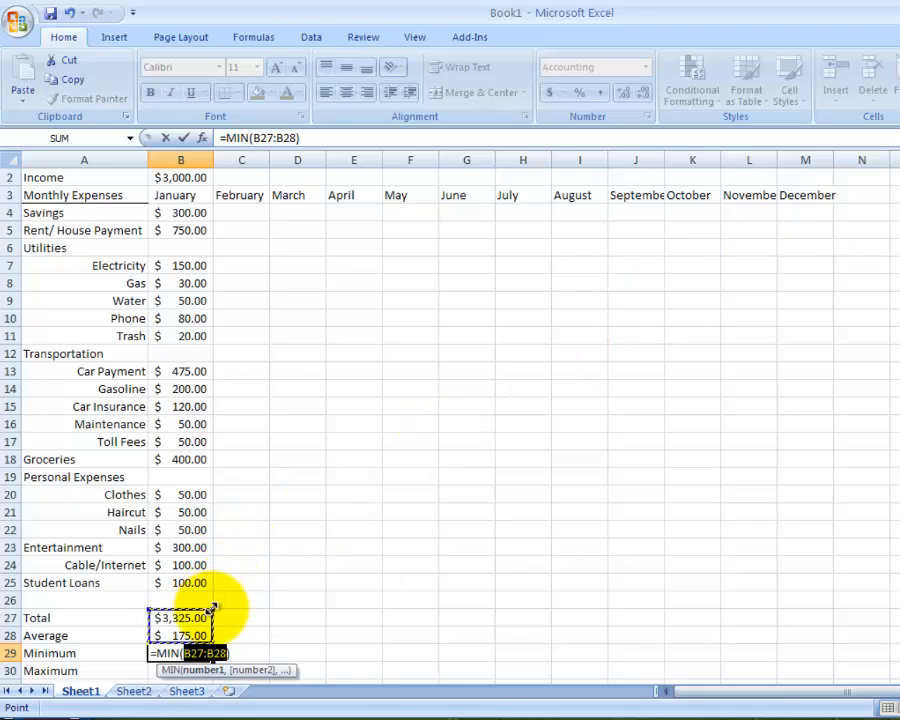
pyautogui.moveTo(213, 607); pyautogui.dragTo(218, 210)
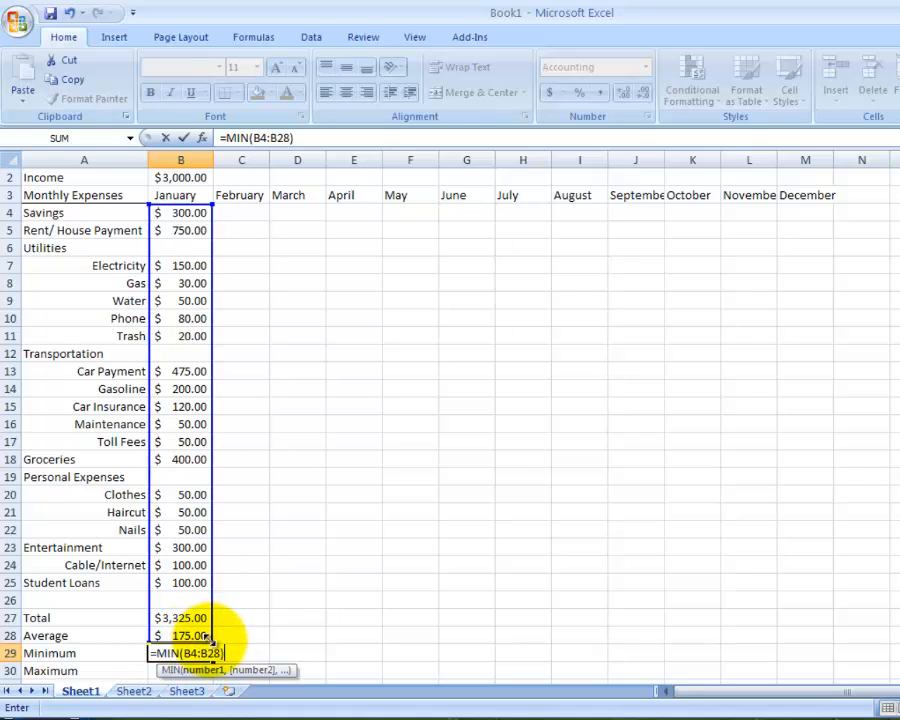
pyautogui.moveTo(212, 644); pyautogui.dragTo(213, 592)
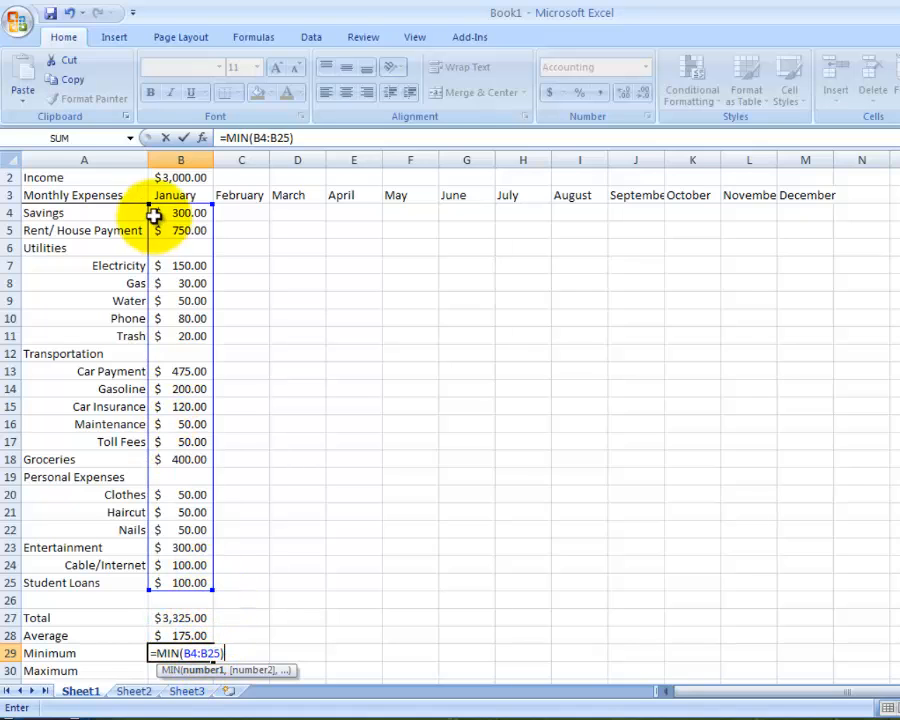
pyautogui.click(183, 138)
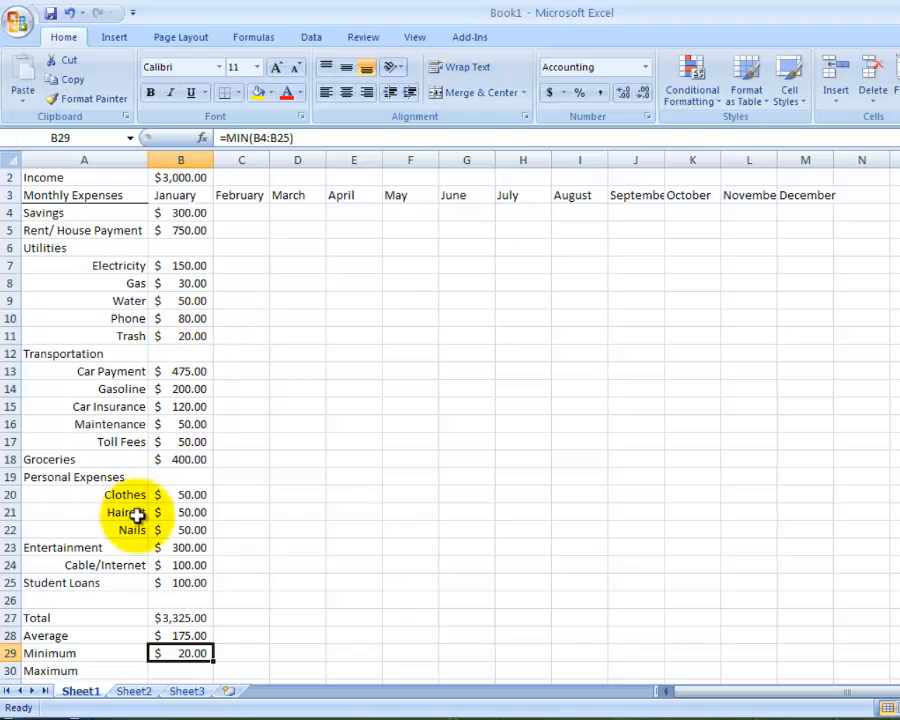
# - Calculate the largest January expense in B30 with the MAX function over the range B4:B25
pyautogui.scroll(-1, 151, 537)
pyautogui.click(185, 616)
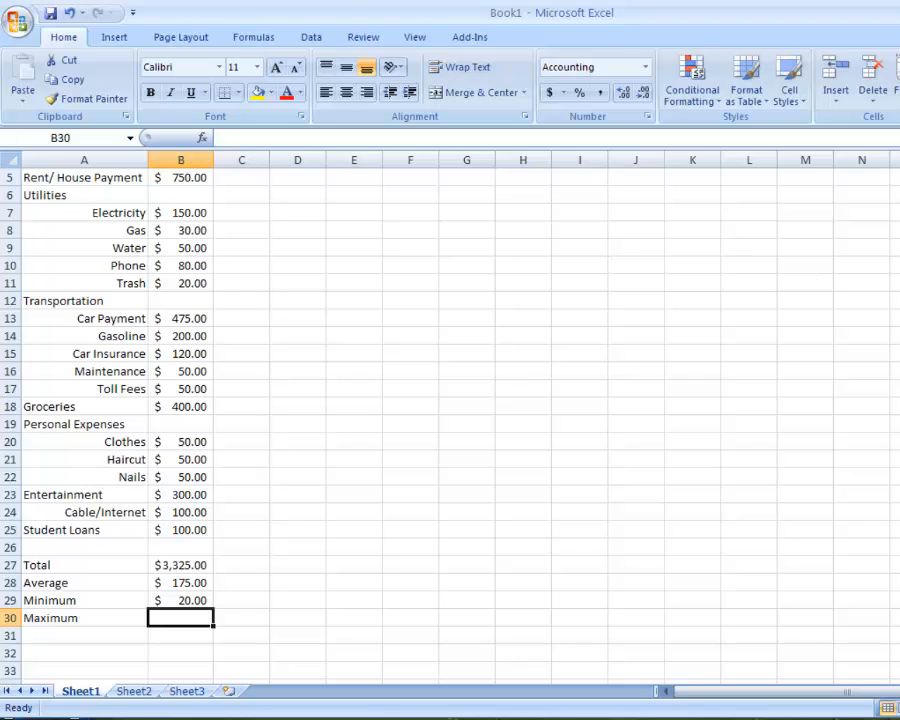
pyautogui.hotkey('alt', 'h')
pyautogui.press('u')
pyautogui.press('m')
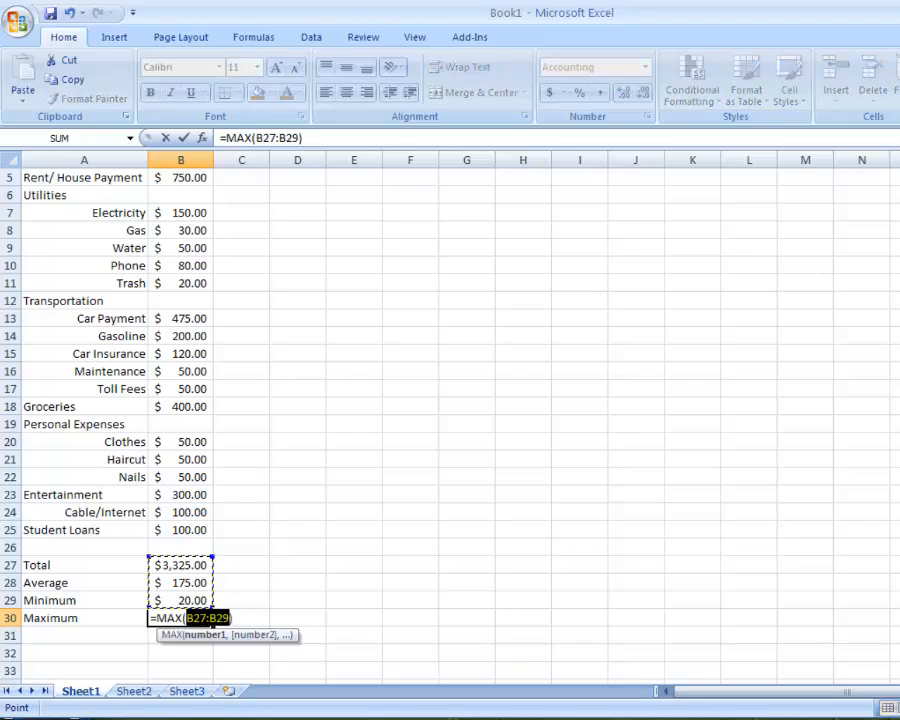
pyautogui.scroll(1, 300, 428)
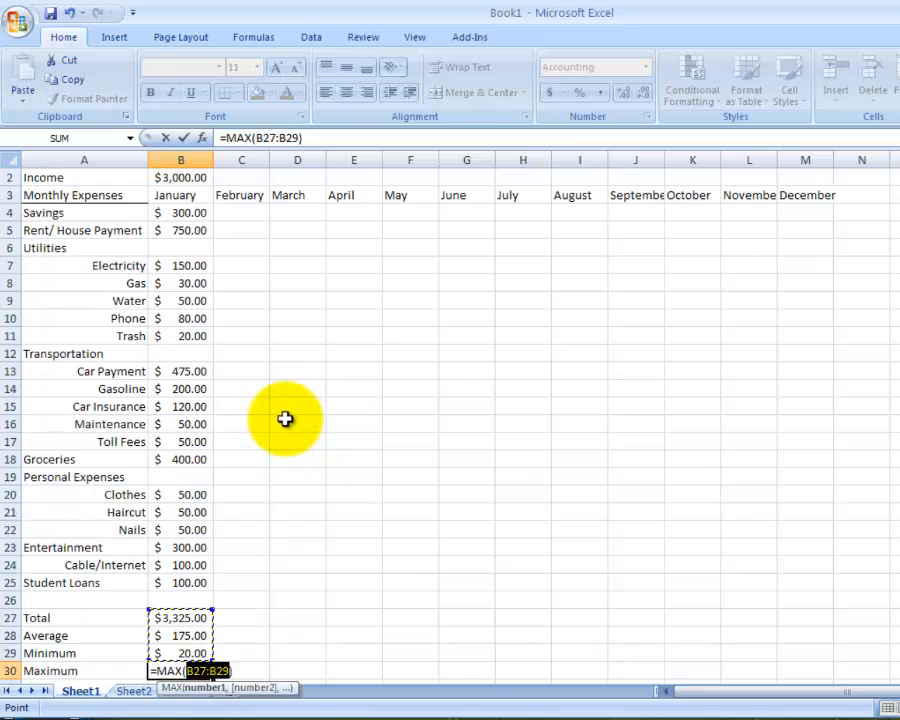
pyautogui.moveTo(215, 607); pyautogui.dragTo(227, 205)
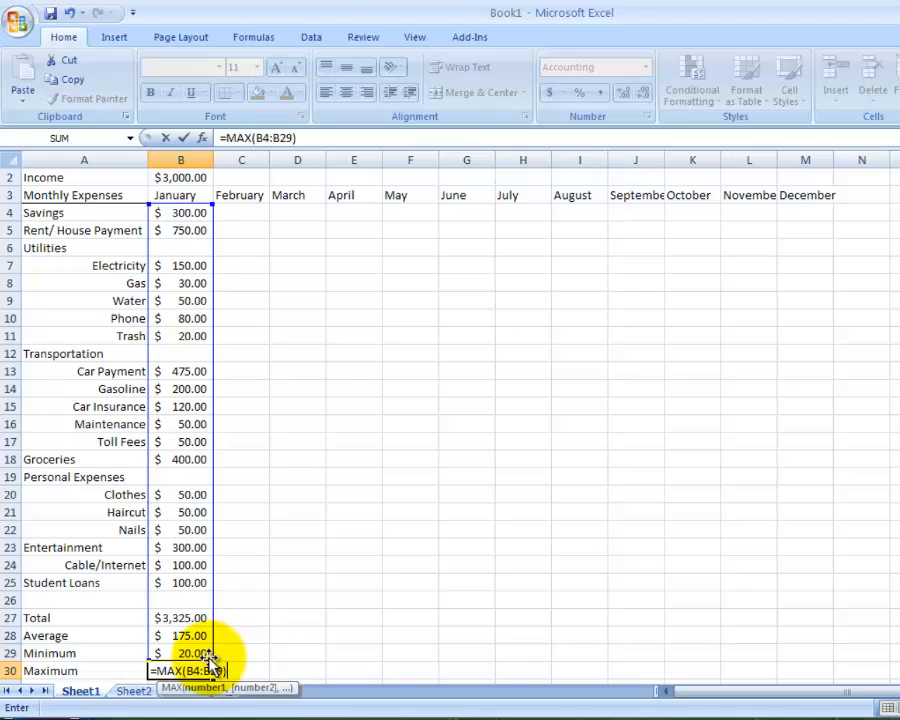
pyautogui.moveTo(207, 652); pyautogui.dragTo(209, 588)
pyautogui.click(188, 139)
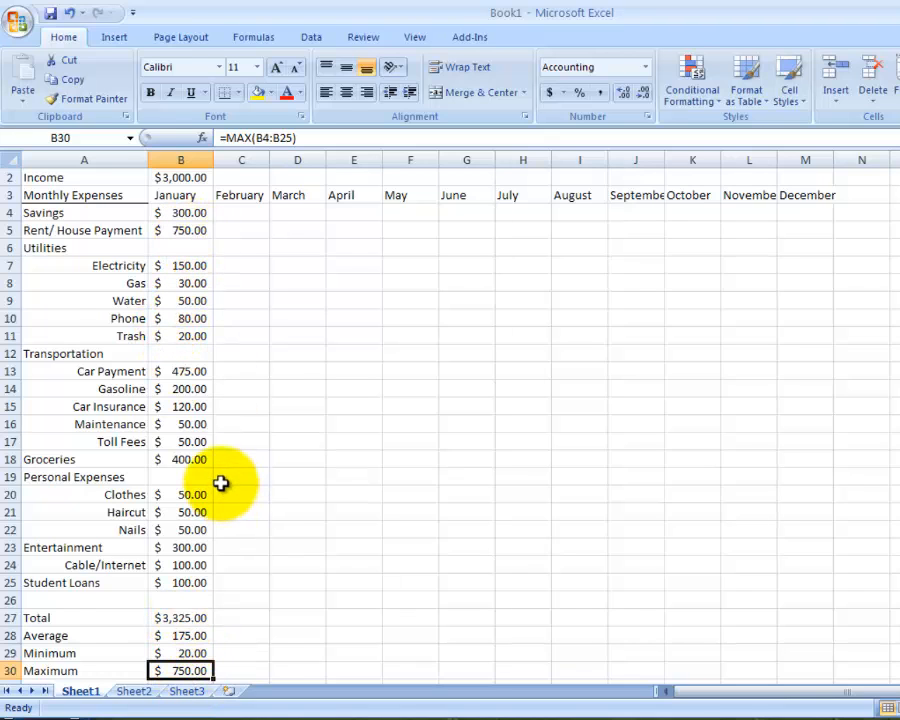
pyautogui.scroll(-1, 220, 480)
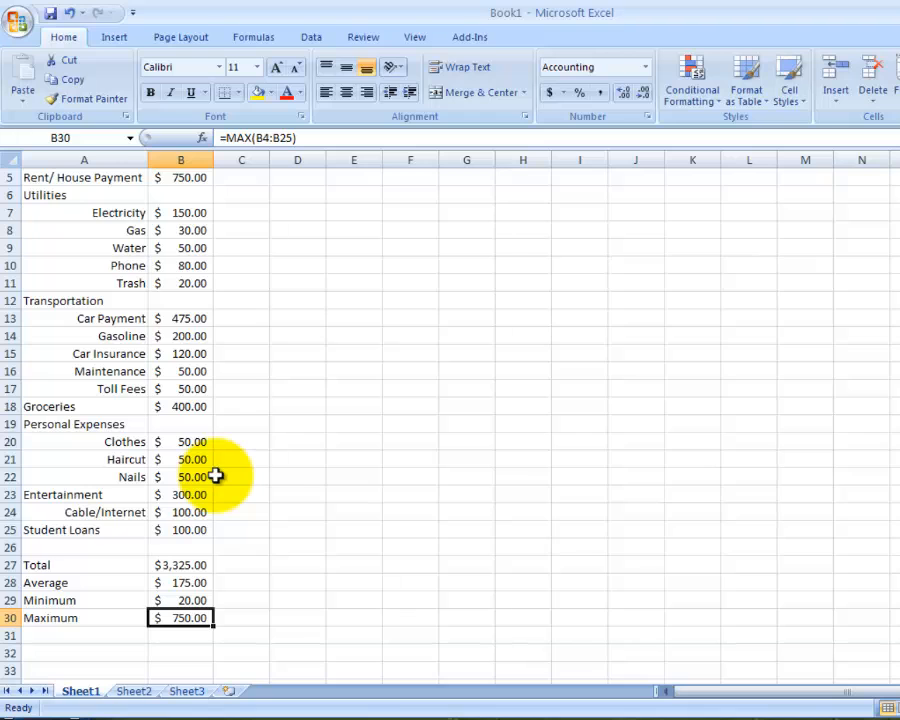
pyautogui.scroll(1, 216, 476)
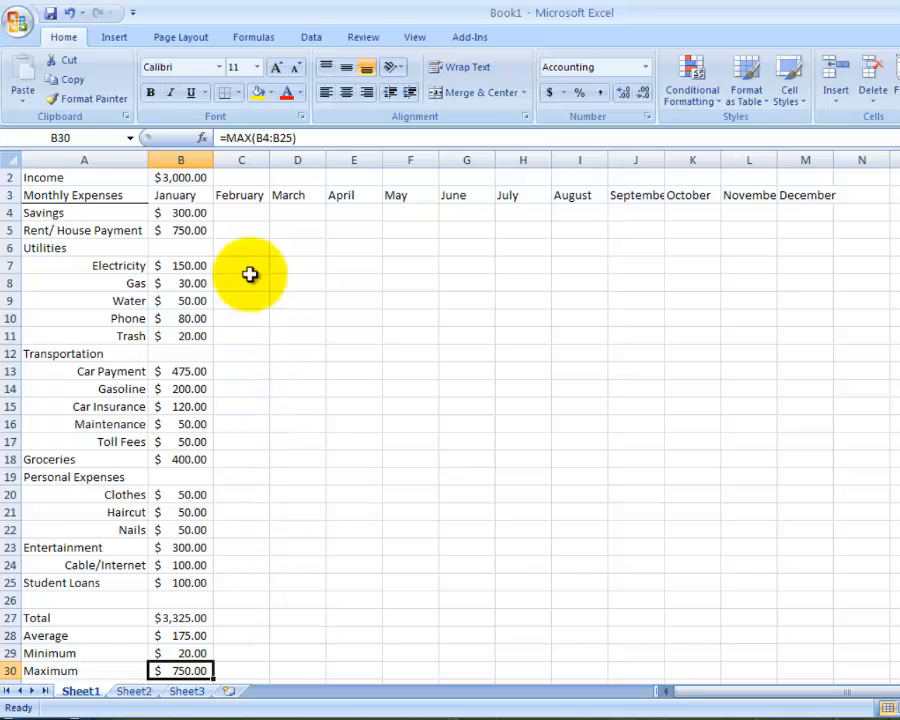
pyautogui.click(203, 181)
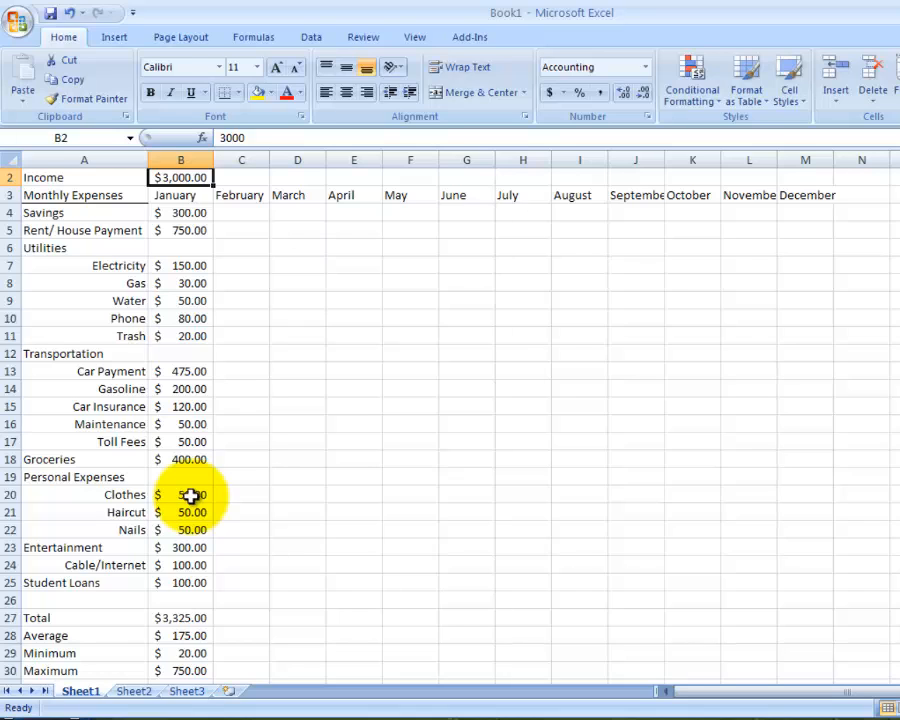
# - Change the Car Payment label in A13 to Car Saving
pyautogui.click(178, 371)
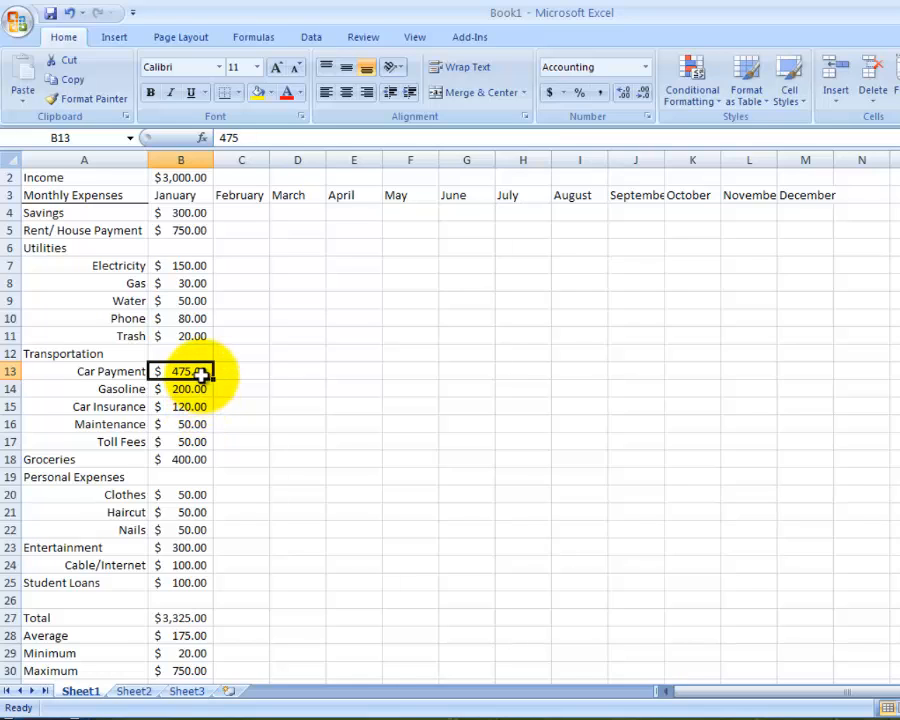
pyautogui.click(124, 371)
pyautogui.click(288, 139)
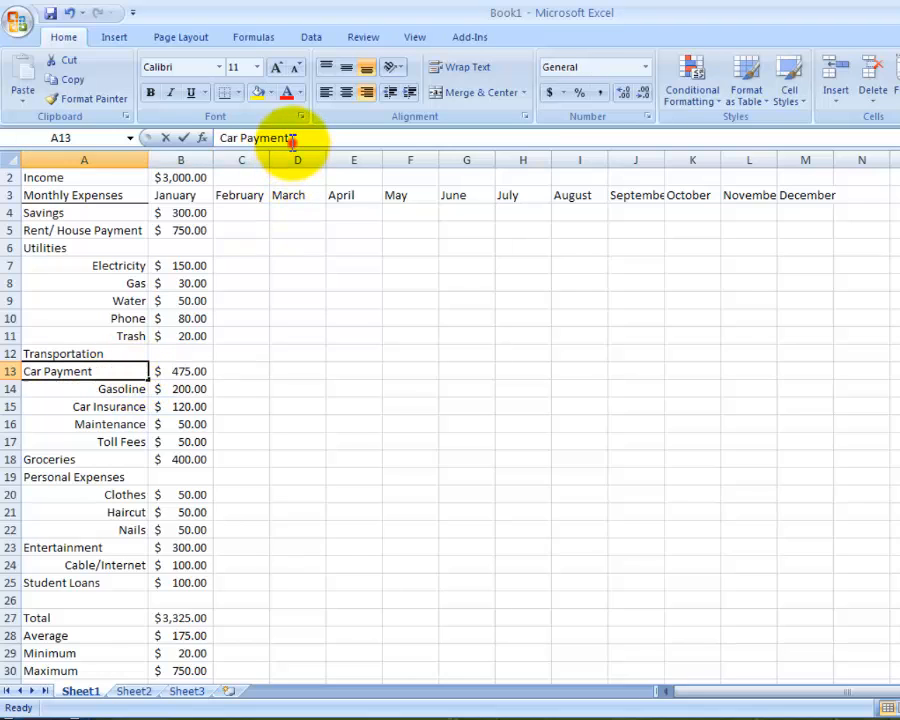
pyautogui.moveTo(292, 139); pyautogui.dragTo(225, 136)
pyautogui.write('S')
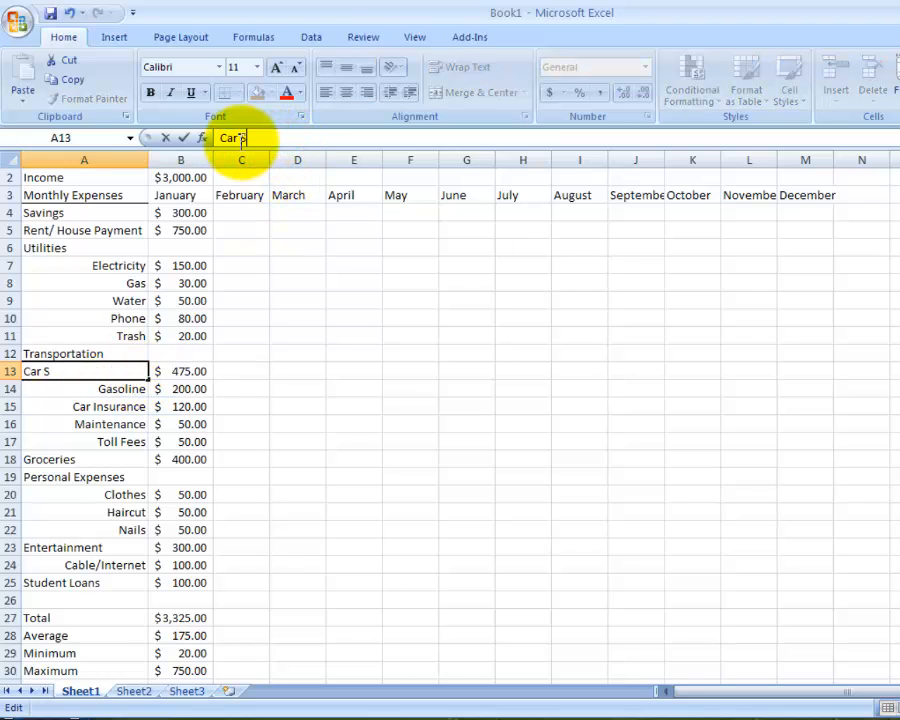
pyautogui.write('aving')
# - Set the January Car Saving amount in B13 to 125, and raise it to 150
pyautogui.click(185, 373)
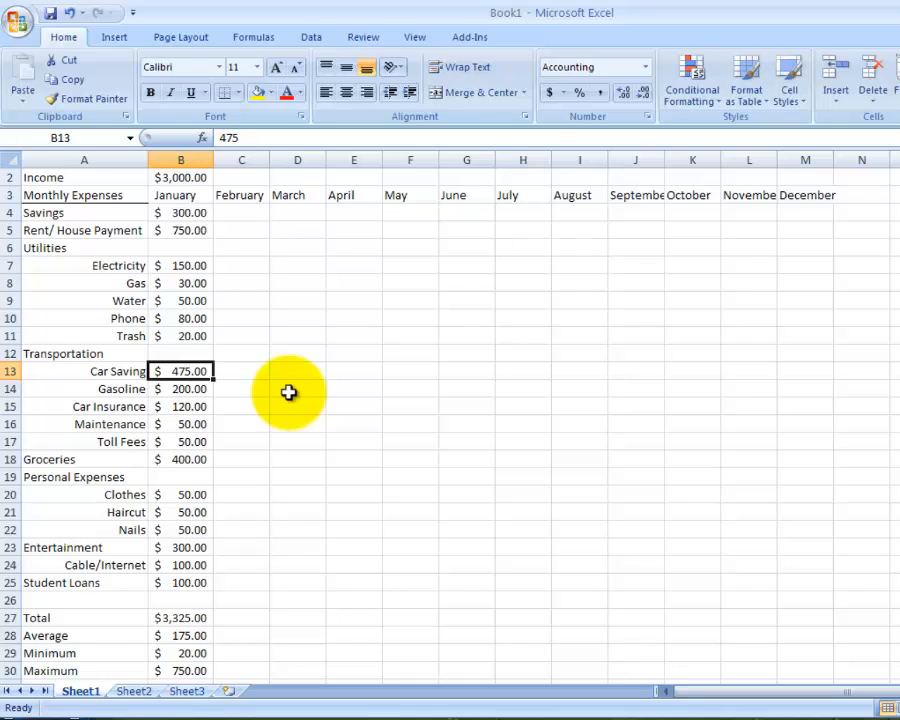
pyautogui.write('125')
pyautogui.press('Tab')
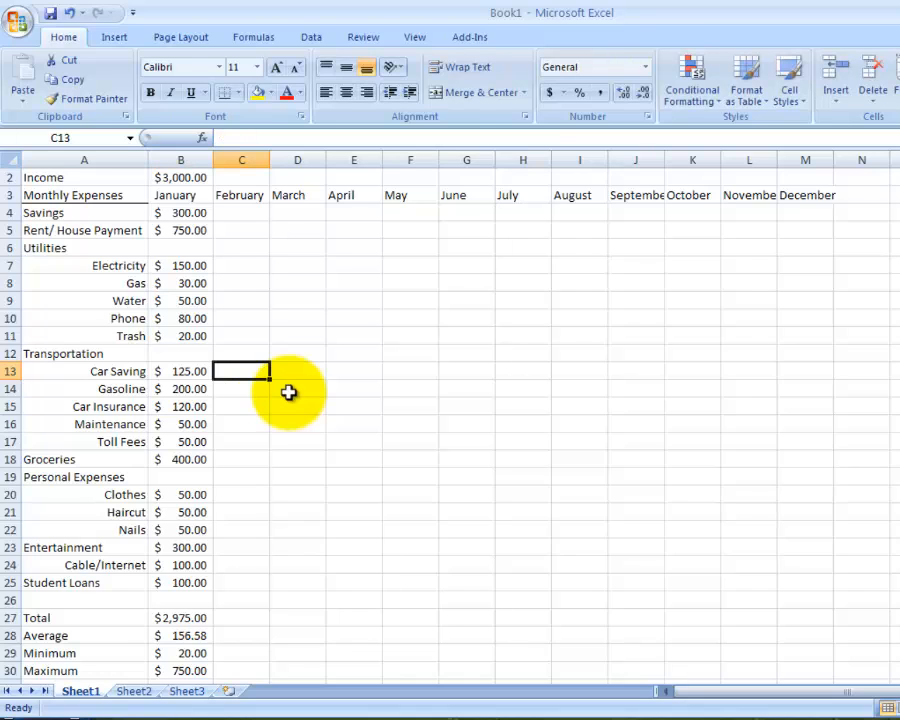
pyautogui.press('Left')
pyautogui.write('150')
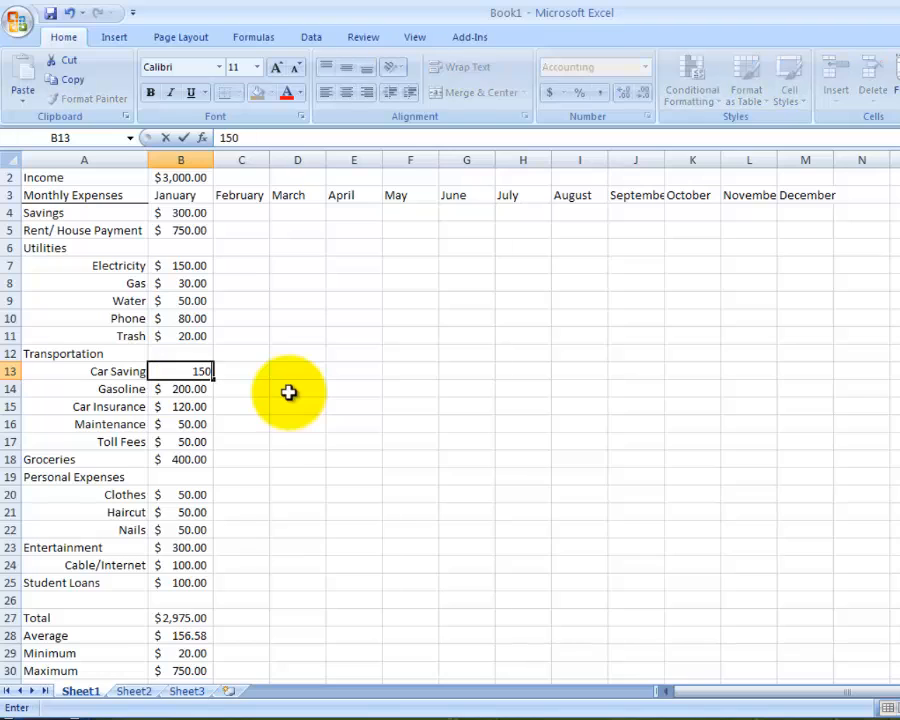
pyautogui.press('Tab')
pyautogui.press('Left')
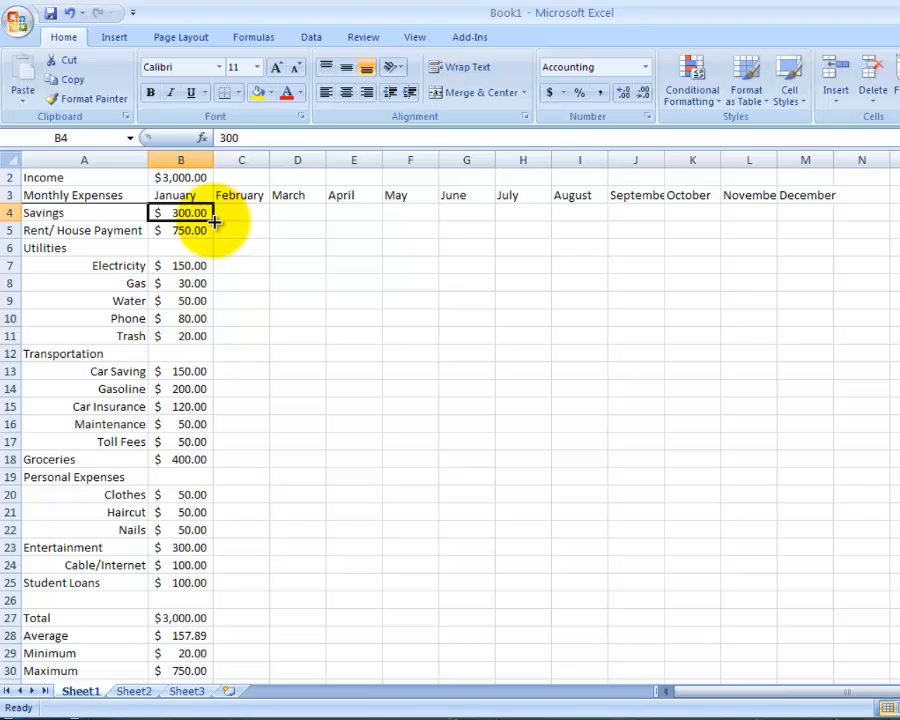
# - Fill the January amounts for Savings, Rent/House Payment and the five utilities across the February to December columns
pyautogui.moveTo(214, 222); pyautogui.dragTo(806, 219)
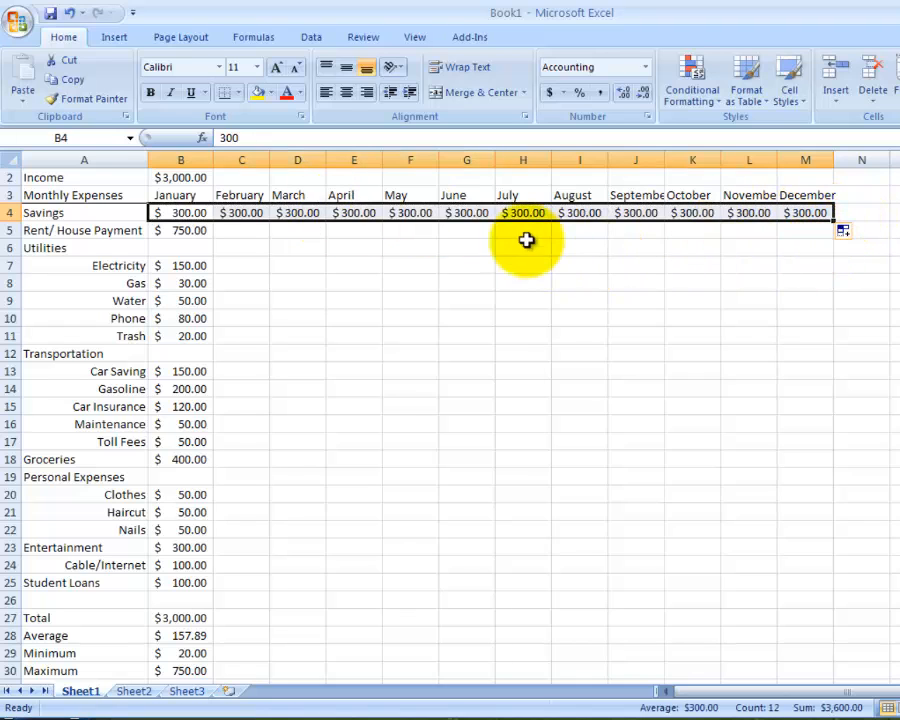
pyautogui.click(199, 232)
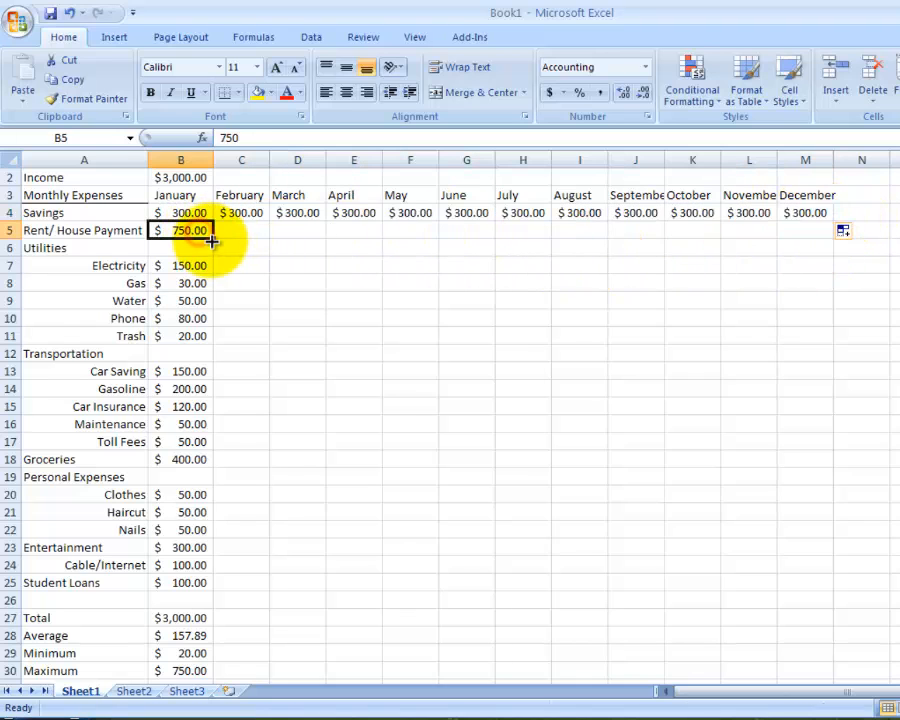
pyautogui.moveTo(211, 241); pyautogui.dragTo(811, 234)
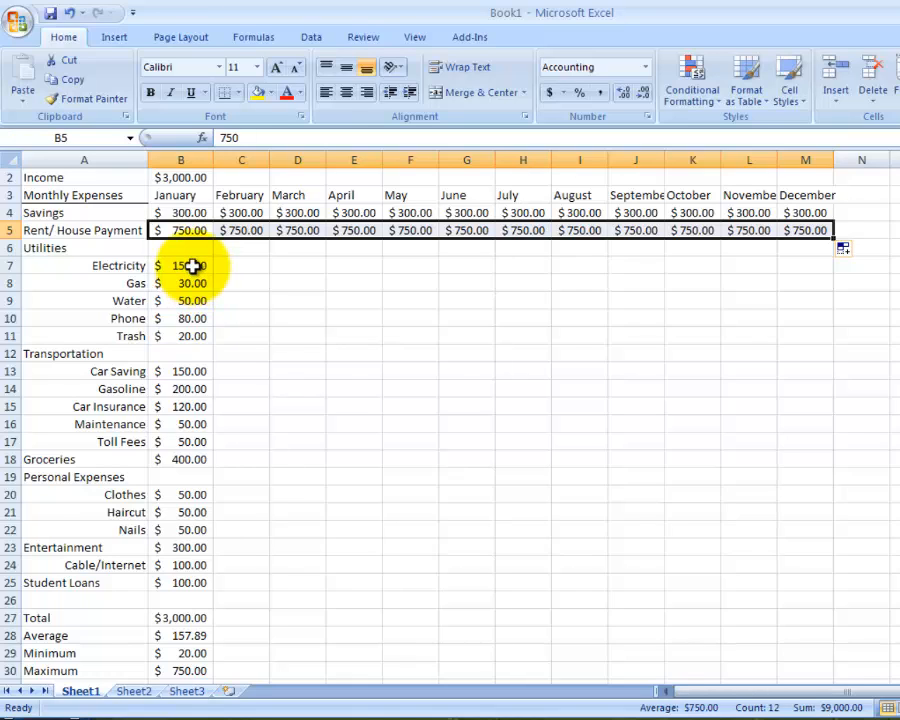
pyautogui.moveTo(192, 265); pyautogui.dragTo(188, 334)
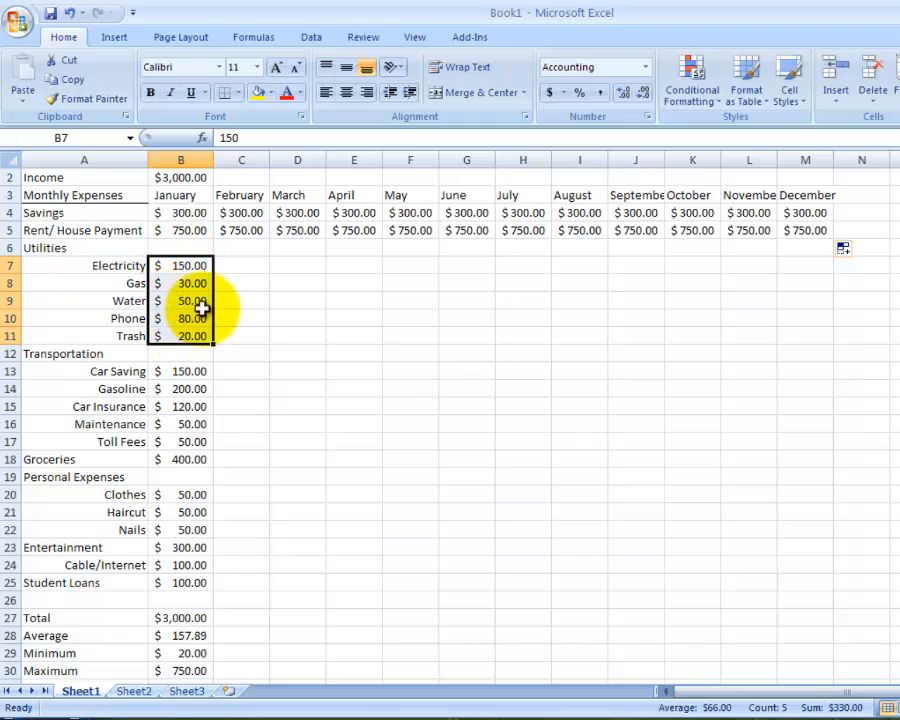
pyautogui.moveTo(213, 346); pyautogui.dragTo(813, 345)
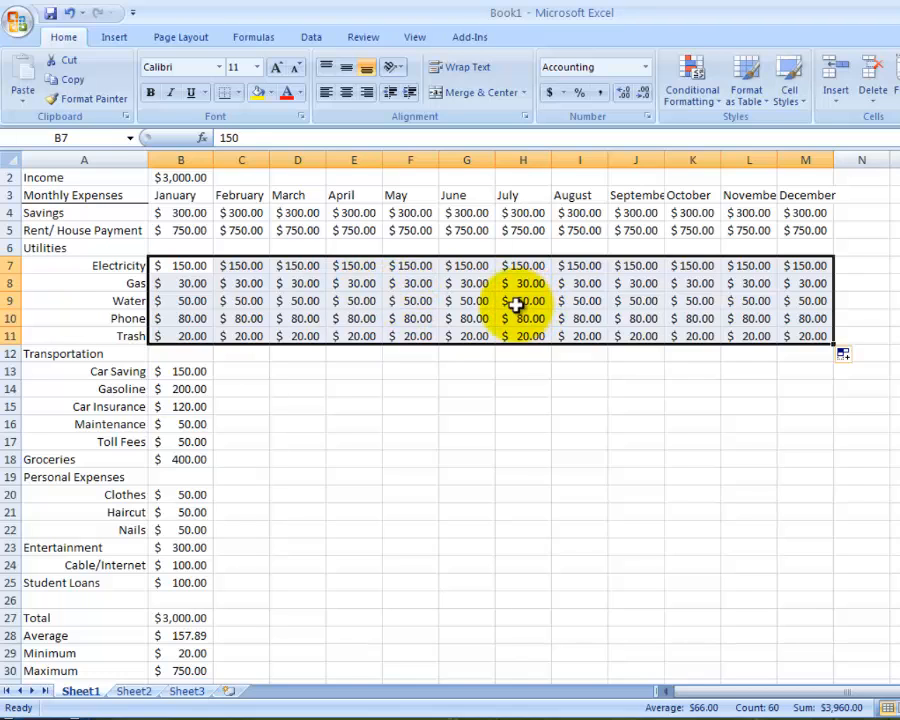
# - Fill the January transportation amounts and the Groceries through Student Loans amounts across the February to December columns
pyautogui.scroll(-1, 515, 305)
pyautogui.click(183, 321)
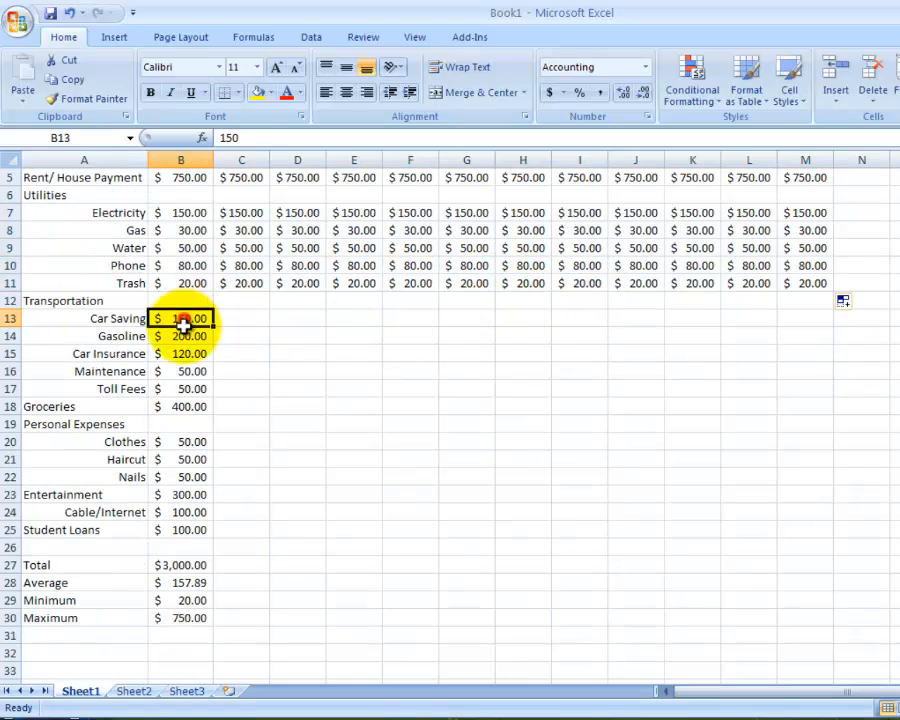
pyautogui.moveTo(183, 321); pyautogui.dragTo(806, 390)
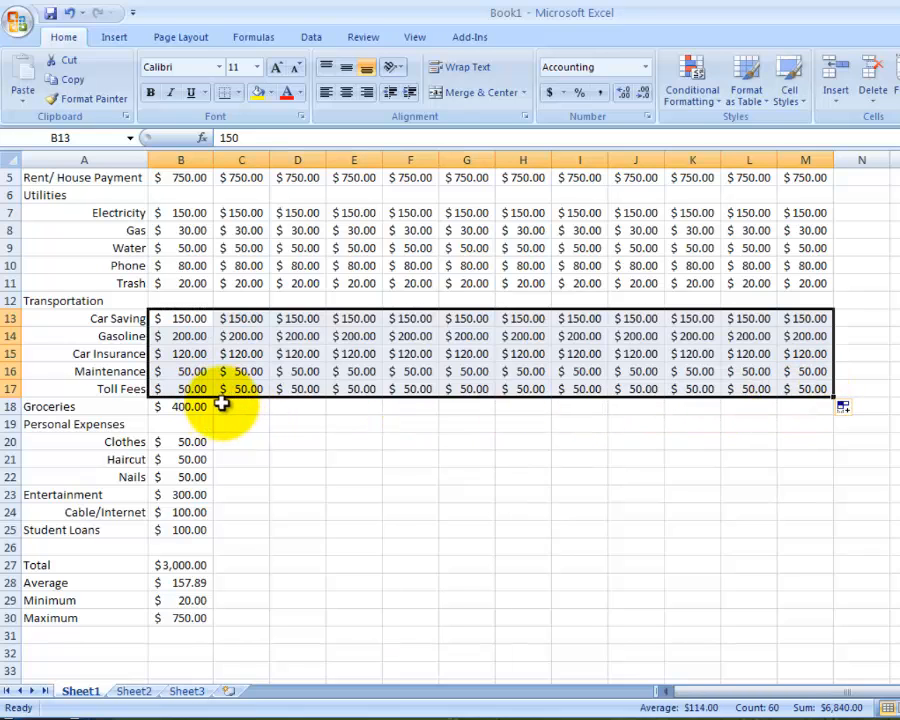
pyautogui.moveTo(192, 406); pyautogui.dragTo(806, 534)
# - Copy the Total, Average, Minimum and Maximum formulas in B27:B30 across the February to December columns
pyautogui.scroll(-1, 300, 531)
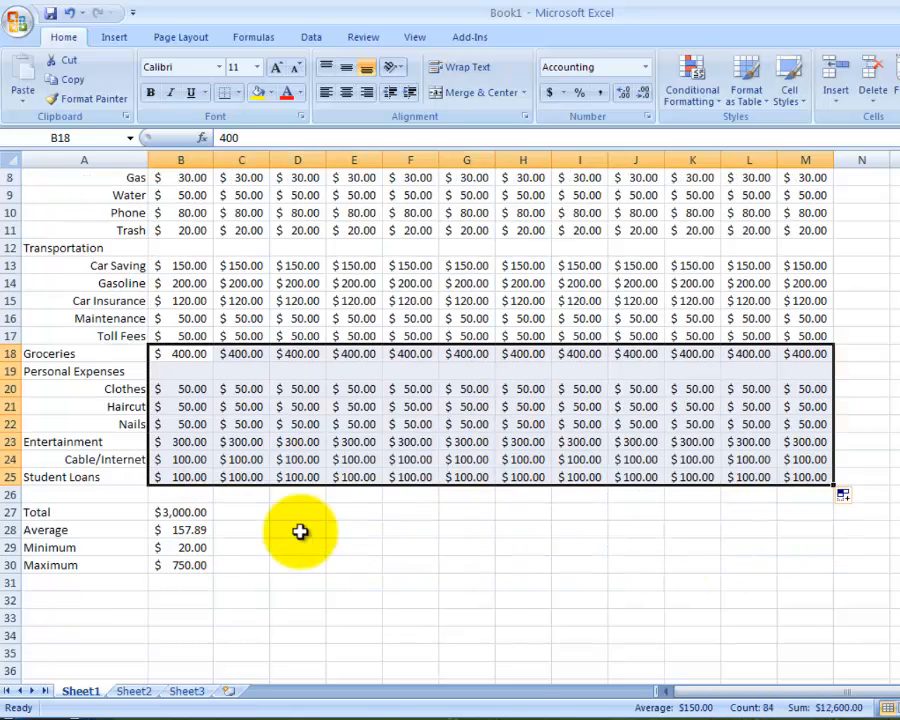
pyautogui.moveTo(186, 512); pyautogui.dragTo(191, 565)
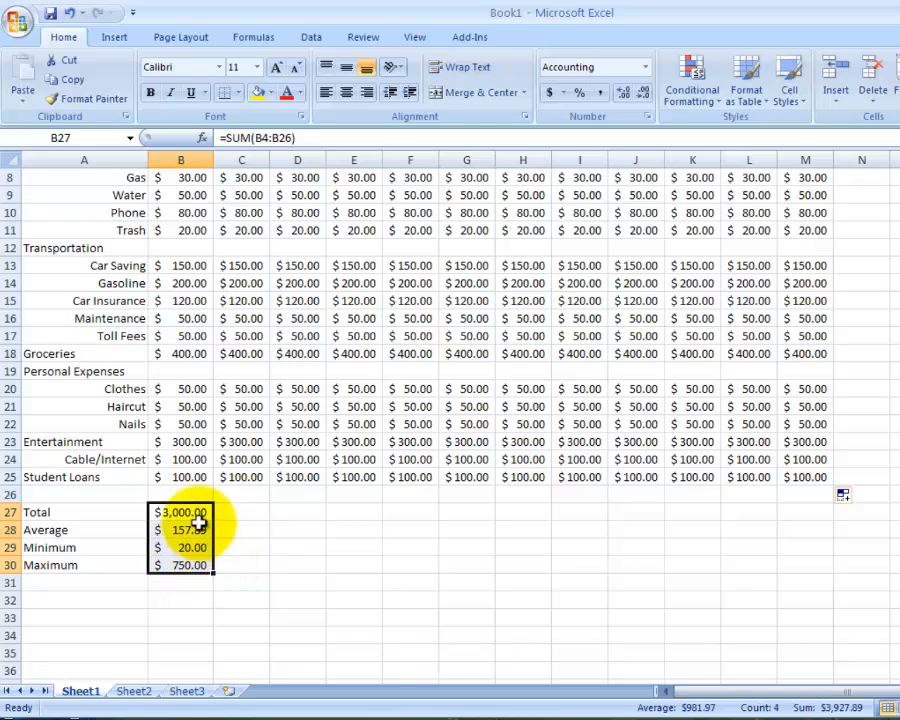
pyautogui.moveTo(213, 575); pyautogui.dragTo(807, 550)
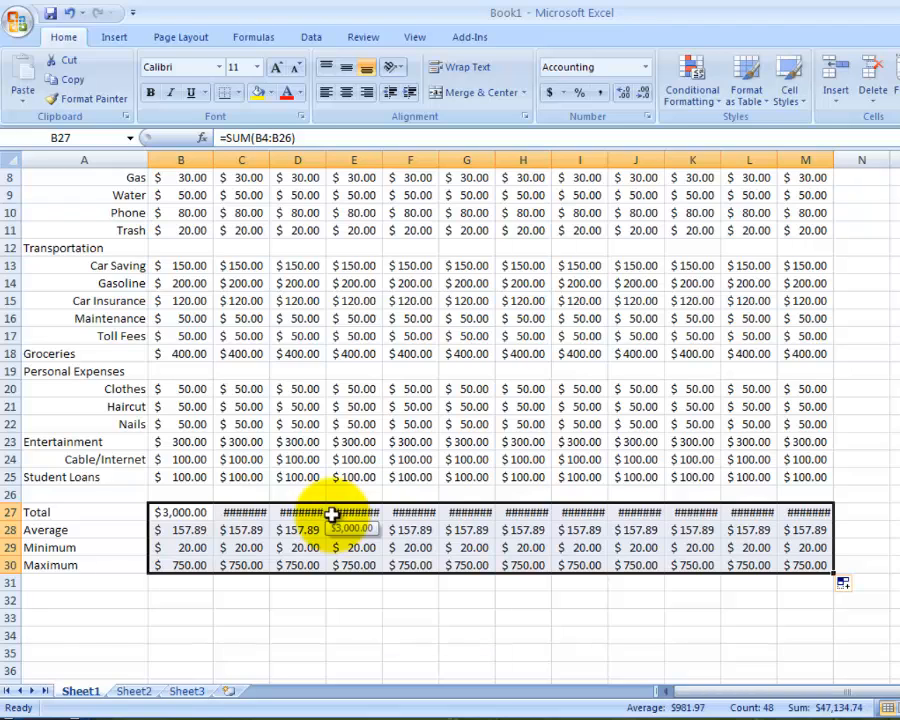
# - Widen columns C, D, E and G through M so their monthly totals in row 27 fit
pyautogui.click(250, 513)
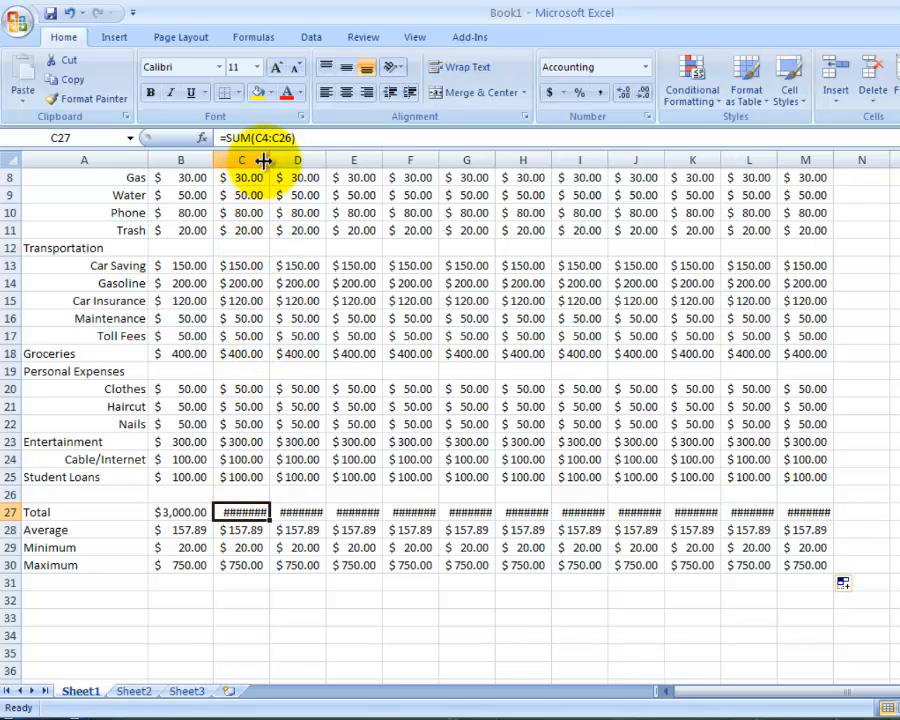
pyautogui.moveTo(268, 159); pyautogui.dragTo(277, 162)
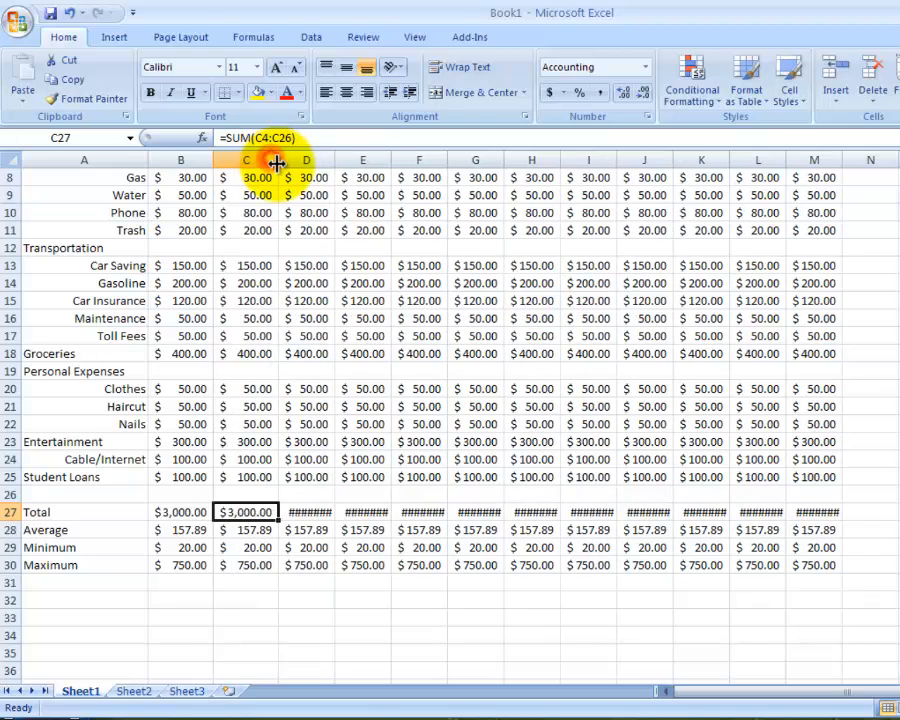
pyautogui.doubleClick(335, 161)
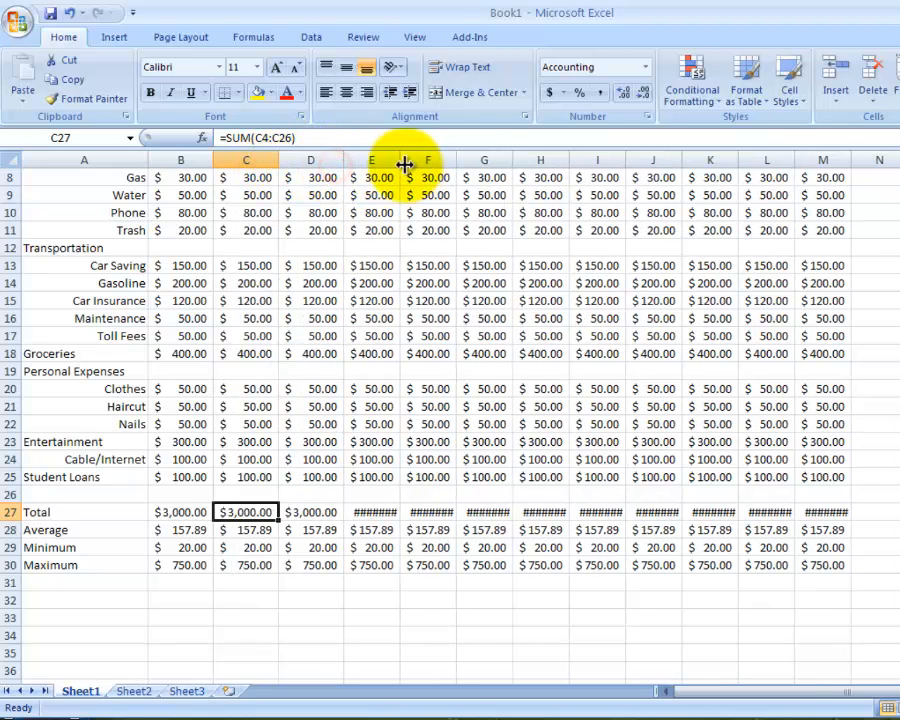
pyautogui.doubleClick(401, 163)
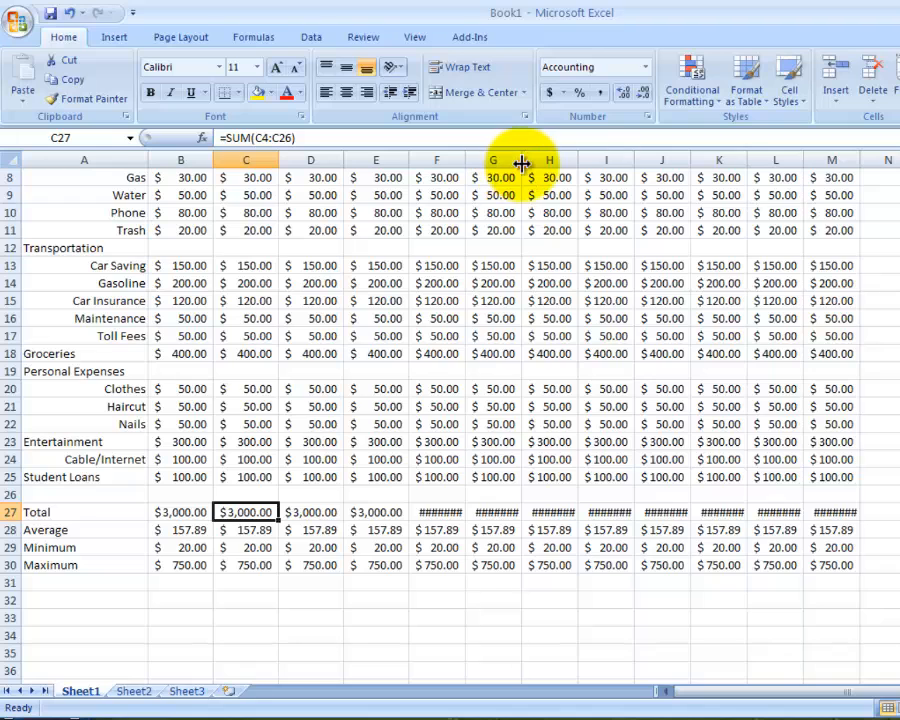
pyautogui.doubleClick(520, 161)
pyautogui.doubleClick(584, 161)
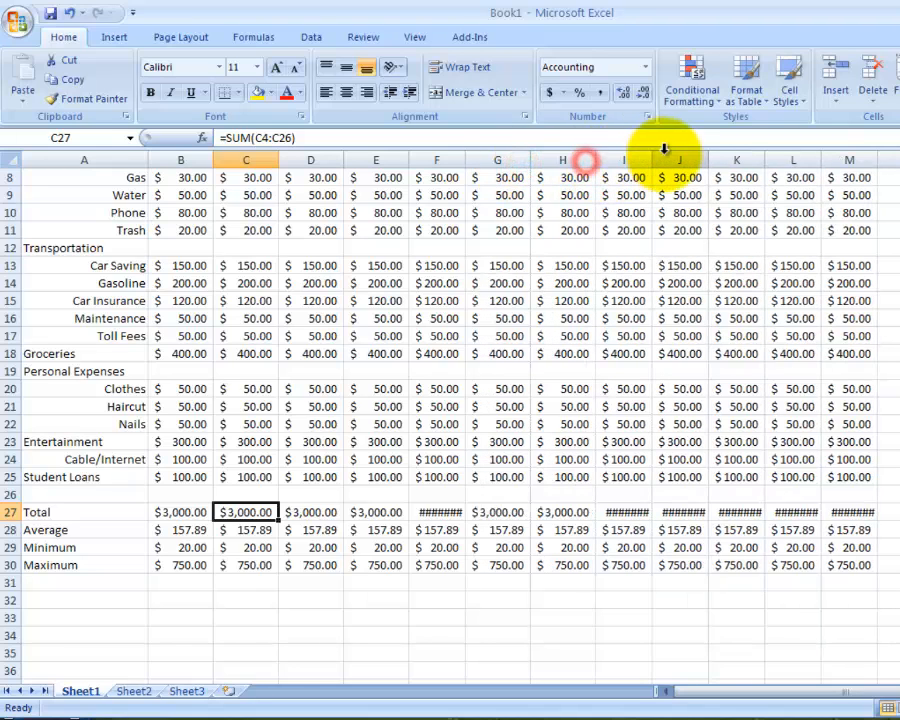
pyautogui.doubleClick(652, 161)
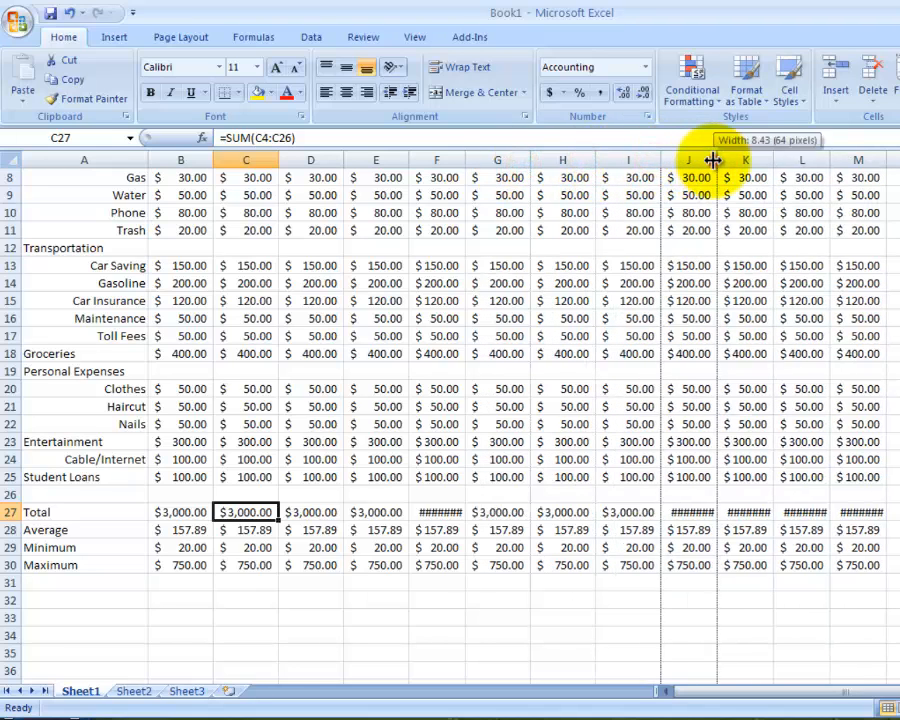
pyautogui.doubleClick(709, 160)
pyautogui.doubleClick(785, 162)
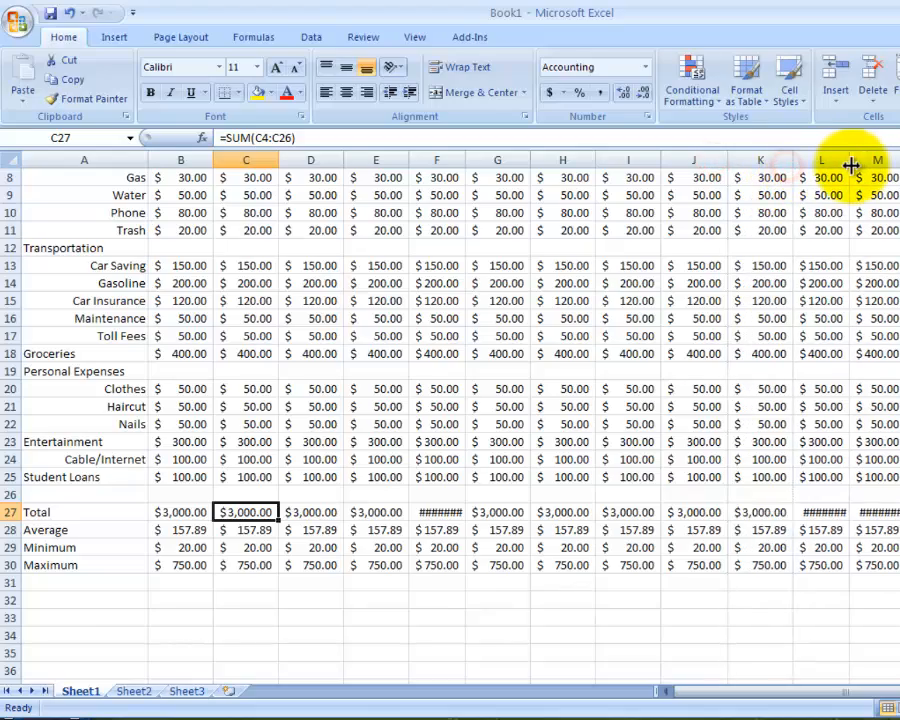
pyautogui.doubleClick(850, 161)
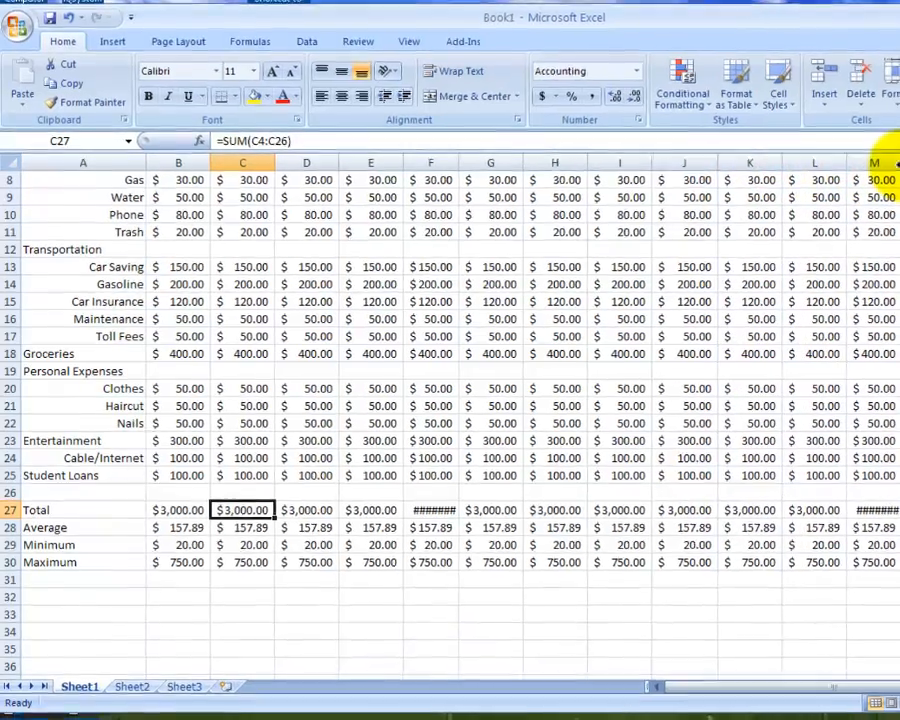
pyautogui.doubleClick(890, 168)
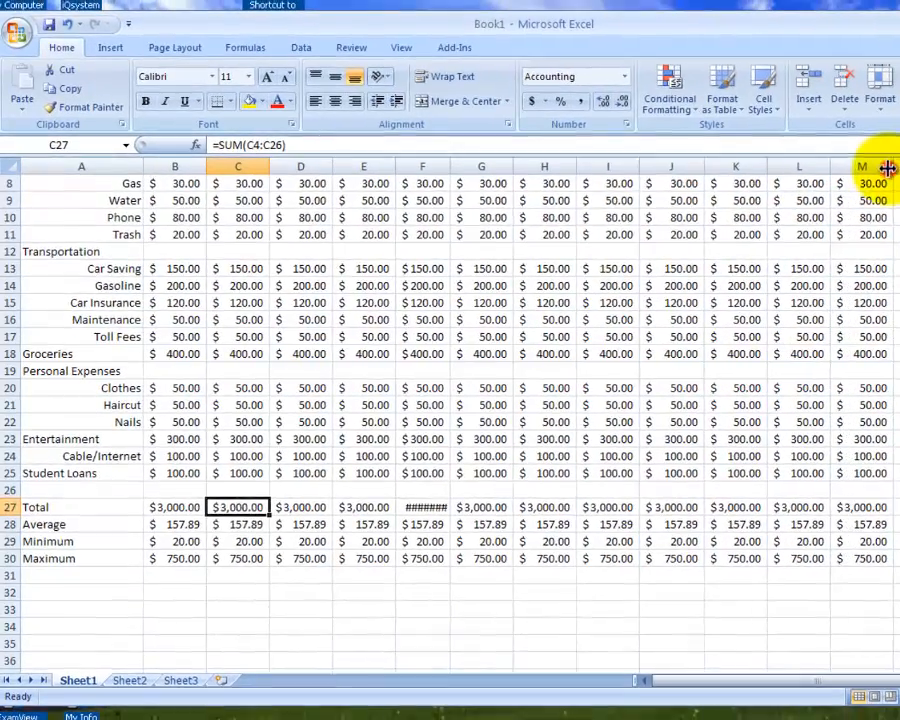
# - Set the Electricity amounts for January and February in row 7 to 75 each
pyautogui.scroll(3, 480, 228)
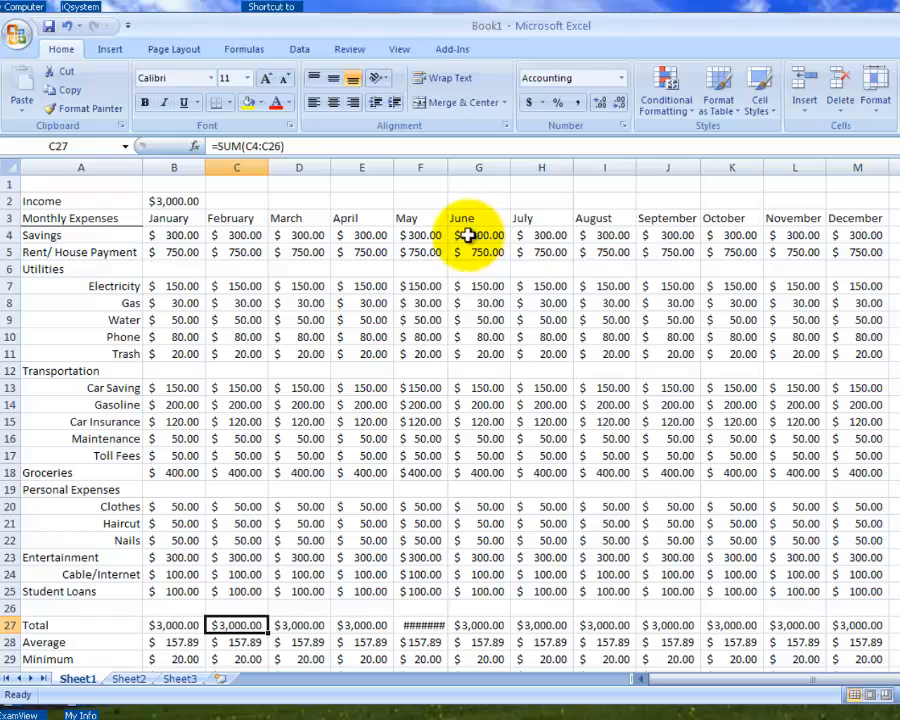
pyautogui.click(172, 289)
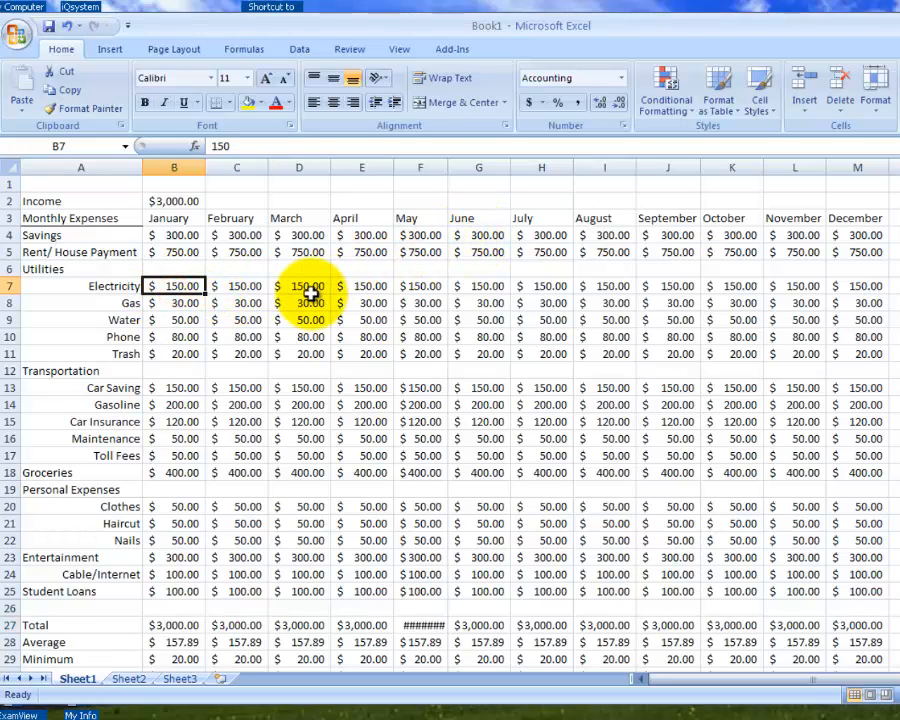
pyautogui.write('75')
pyautogui.press('Tab')
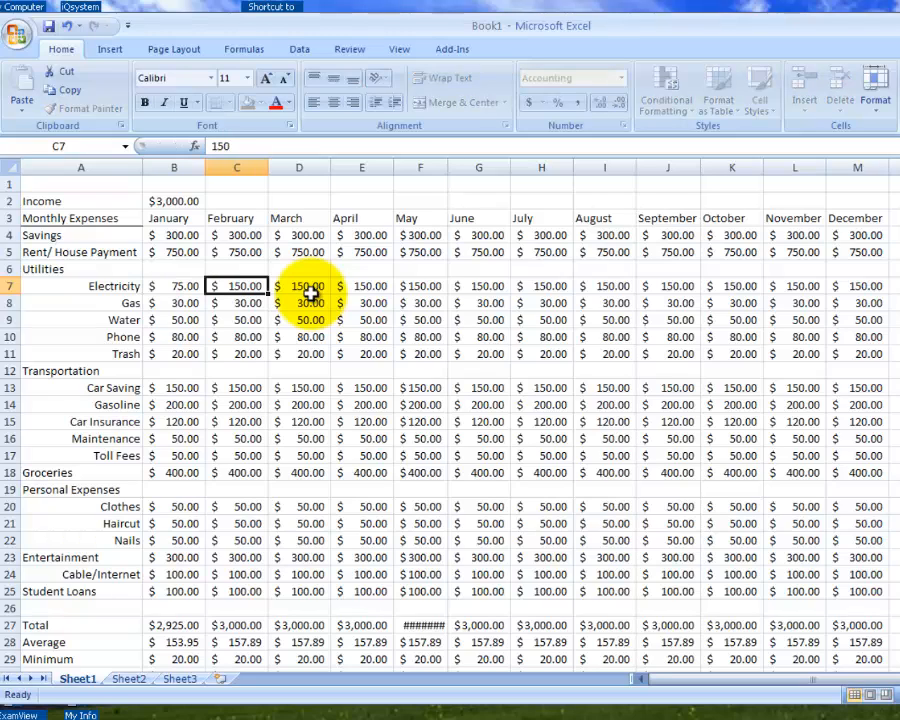
pyautogui.write('75')
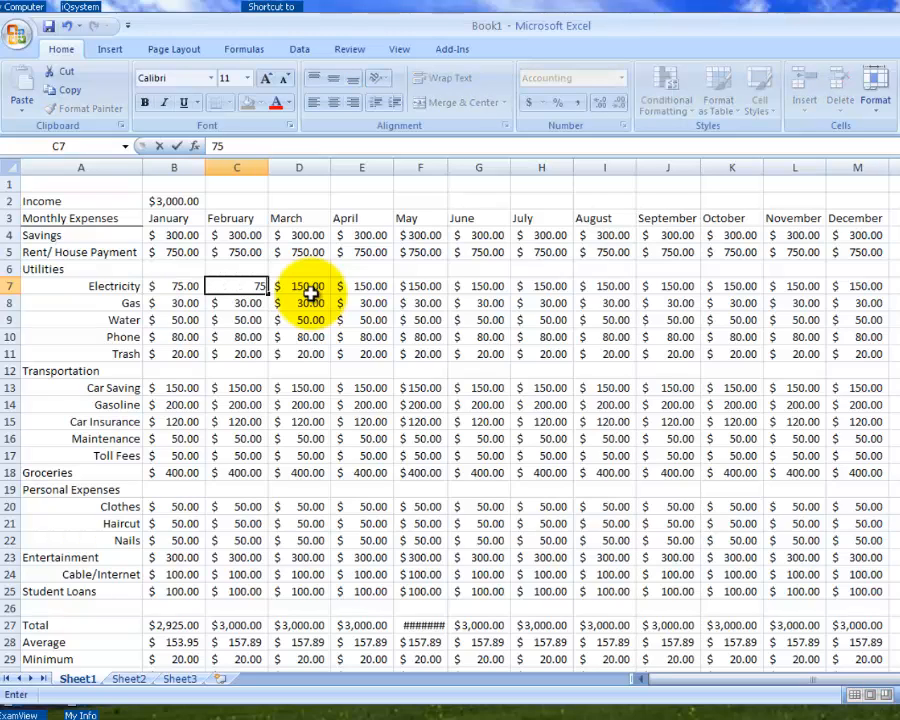
pyautogui.press('Tab')
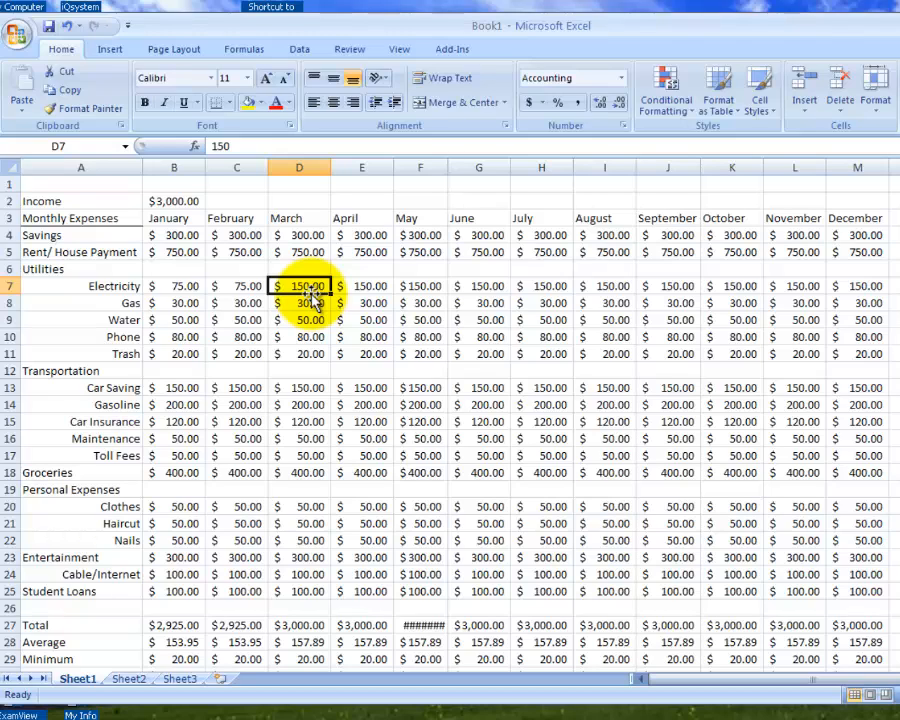
# - Set the Electricity amount to 85 for March and 95 for April
pyautogui.write('85')
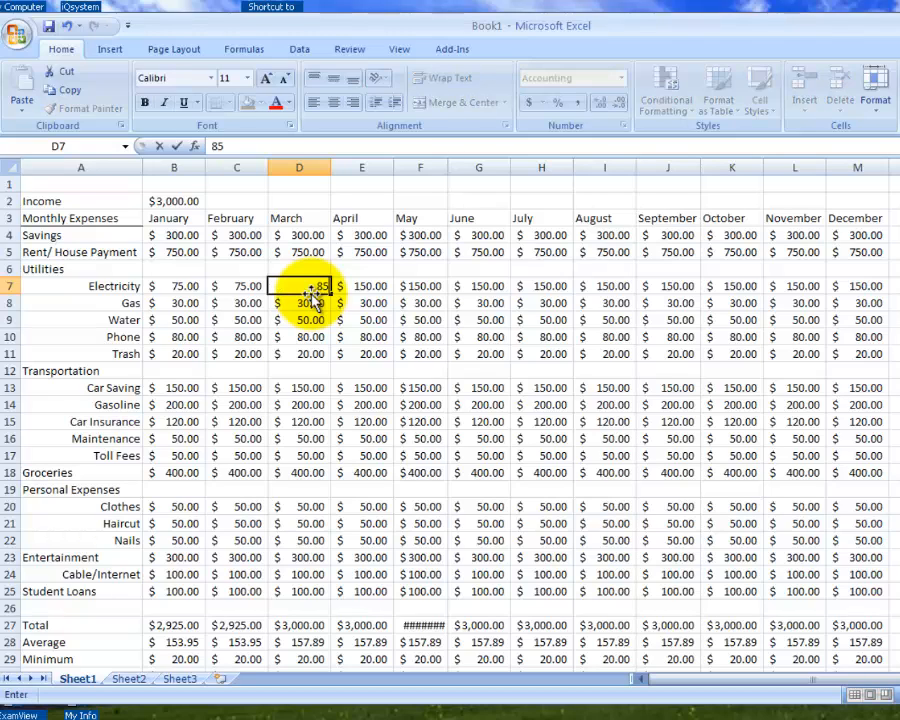
pyautogui.press('Tab')
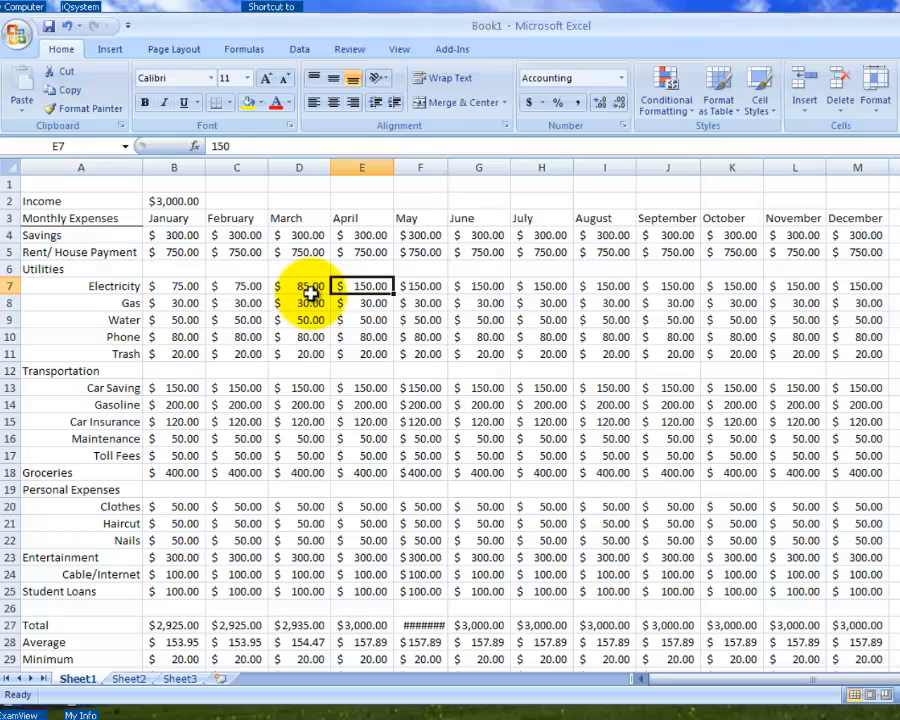
pyautogui.write('9')
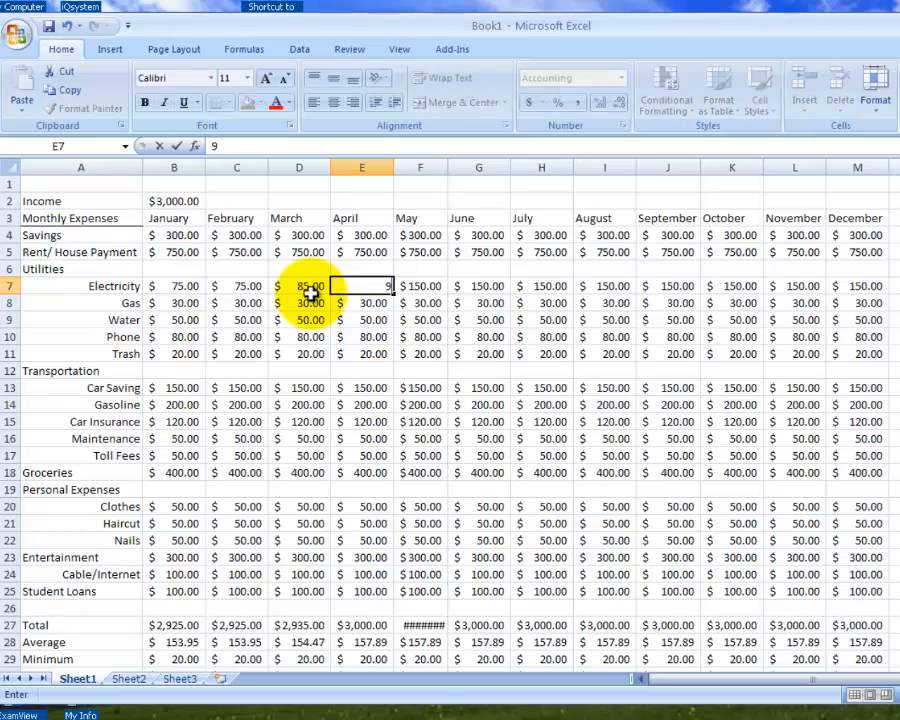
pyautogui.write('5')
pyautogui.press('Tab')
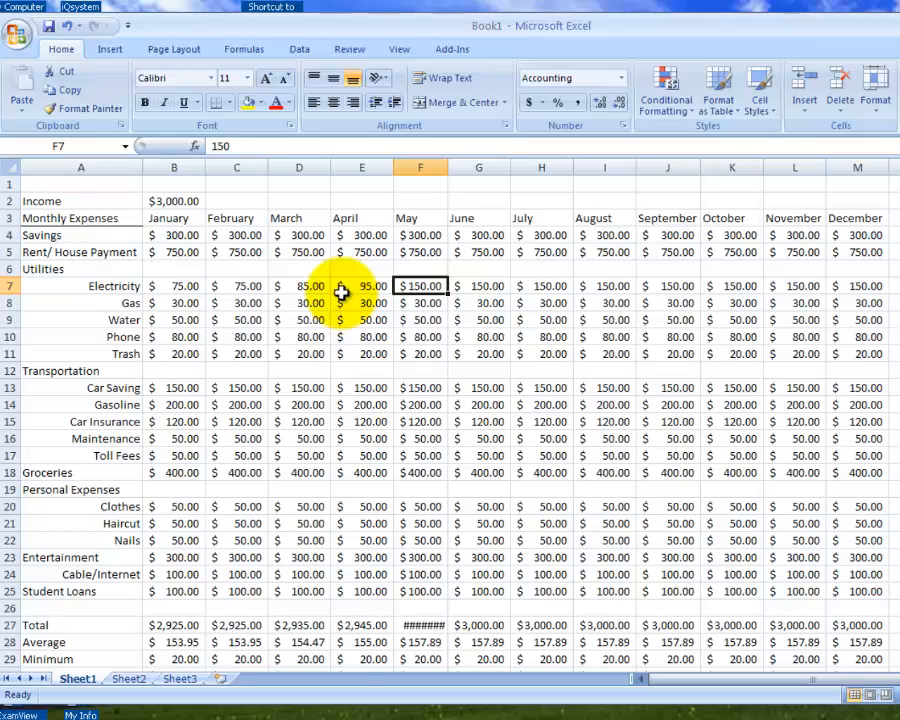
# - Set the Electricity amount to 120 for May, 165 for July and 200 for August, skipping June
pyautogui.write('120')
pyautogui.press('Tab')
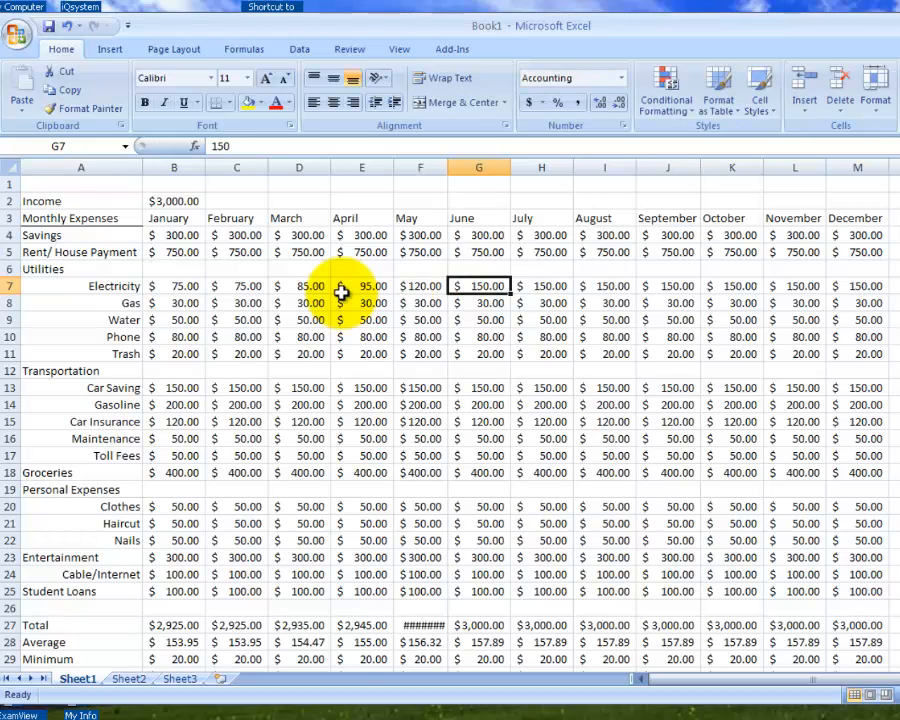
pyautogui.press('Tab')
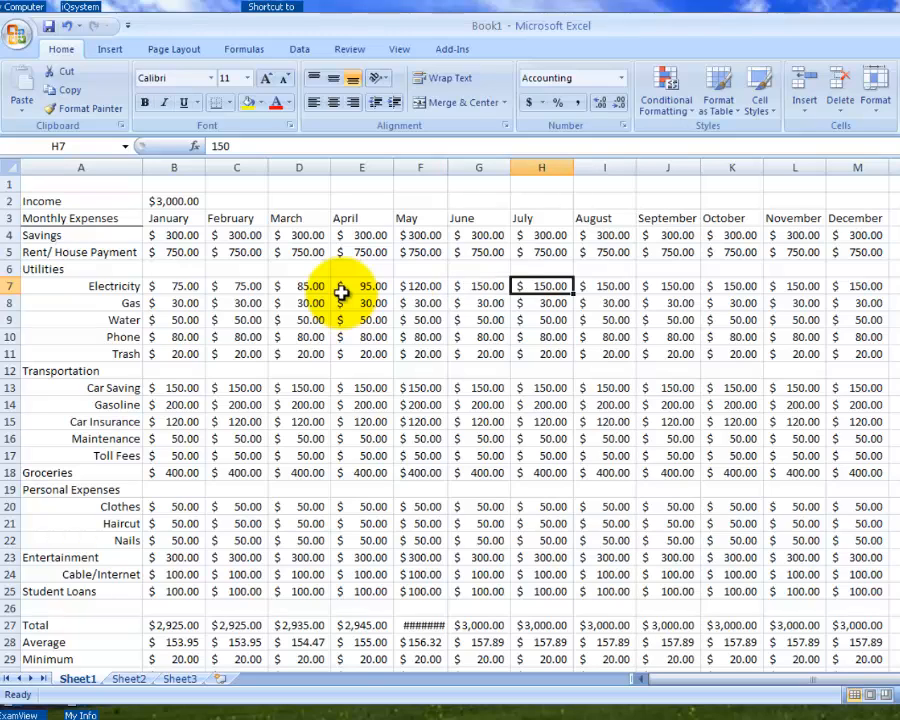
pyautogui.write('165')
pyautogui.press('Tab')
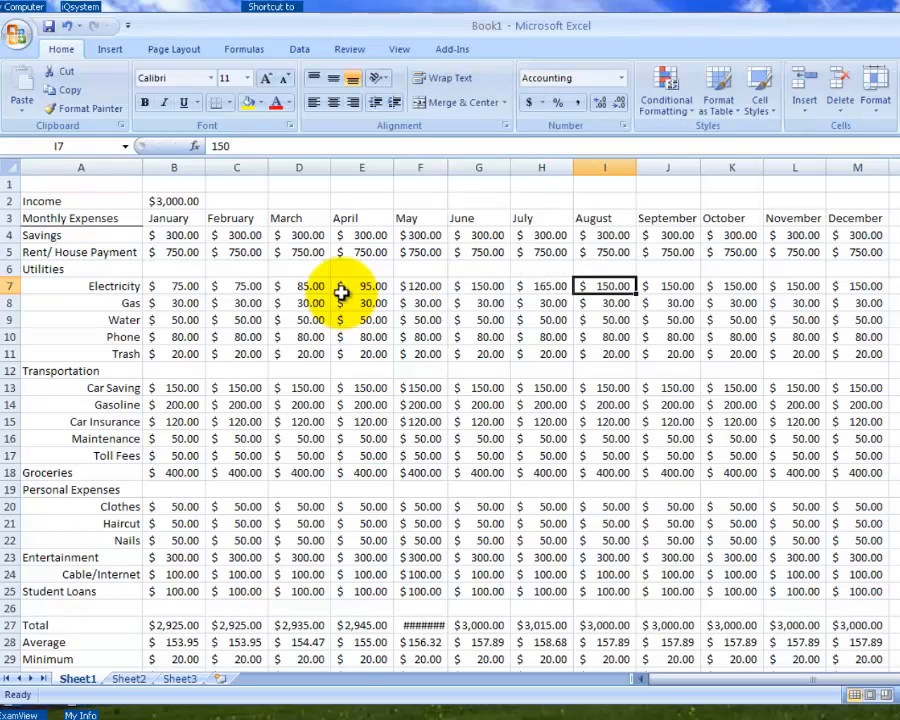
pyautogui.write('2')
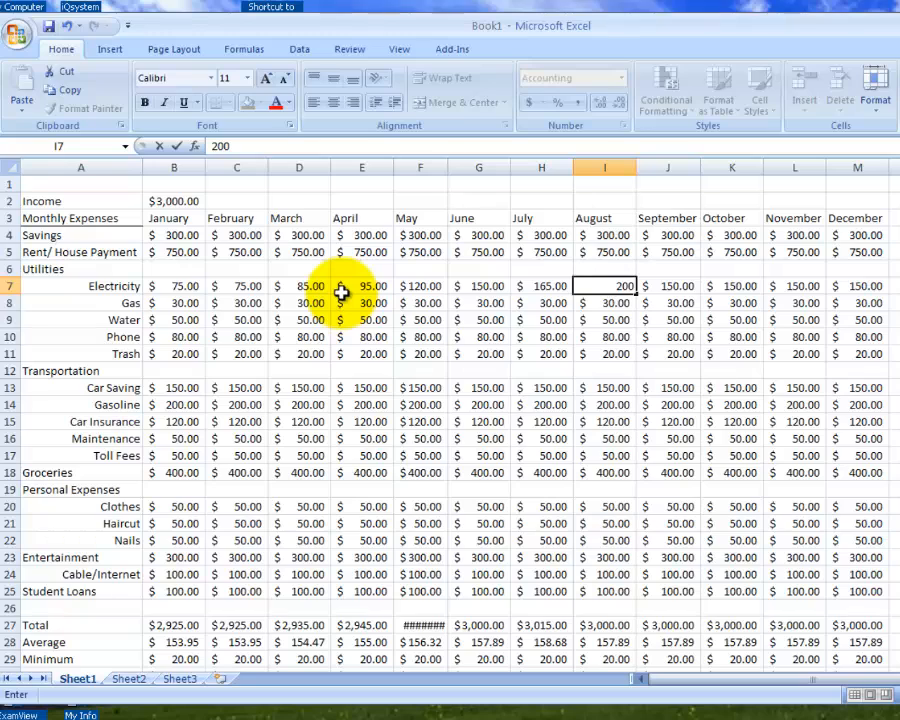
pyautogui.press('Tab')
# - Set the Electricity amounts to 165 for September, 120 for October, 100 for November and 75 for December
pyautogui.write('1')
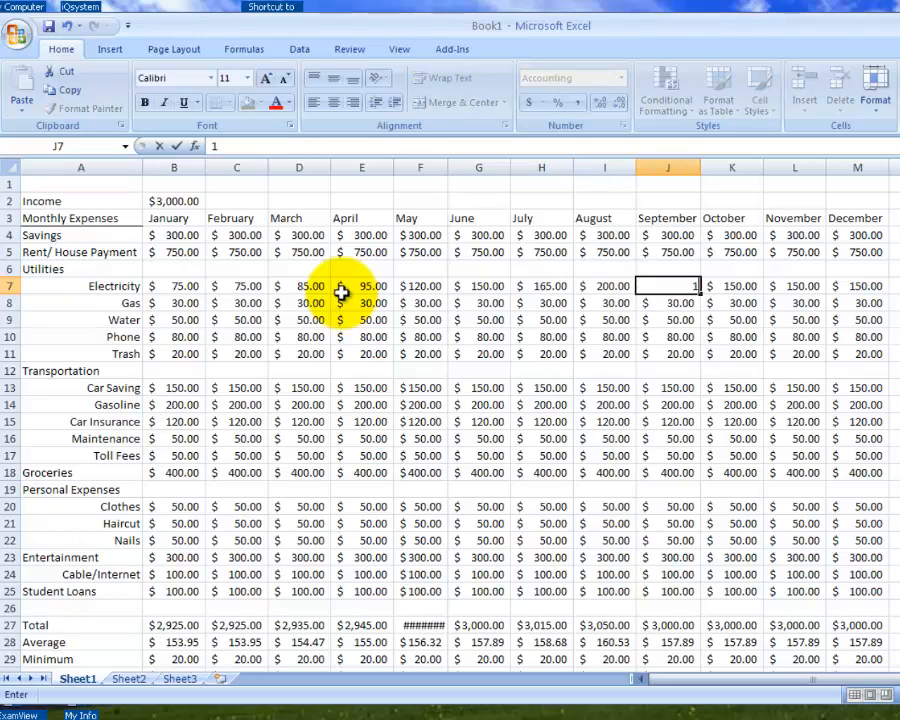
pyautogui.write('65')
pyautogui.press('Tab')
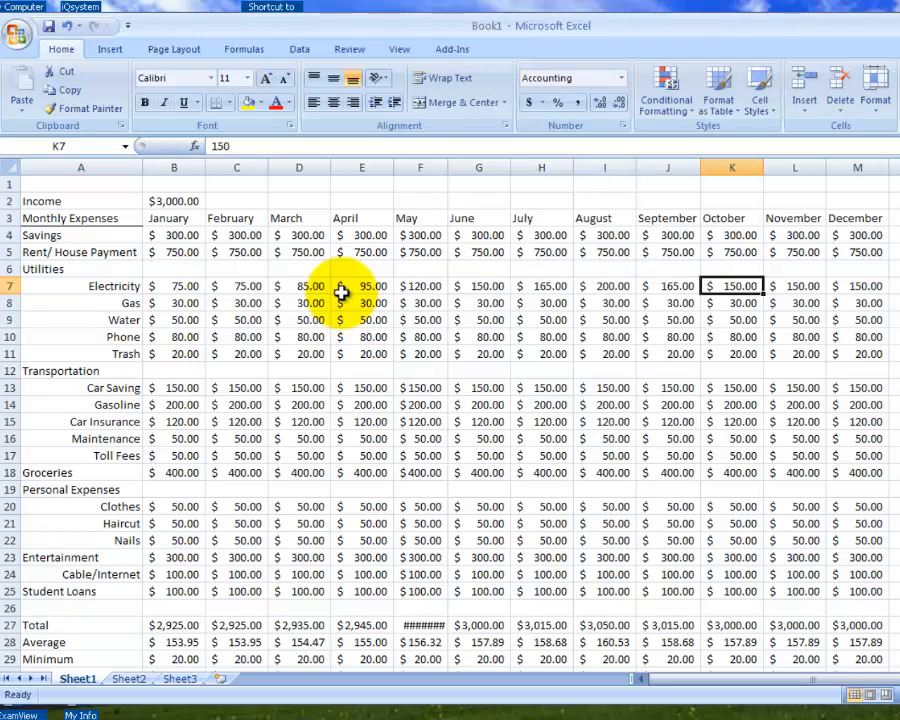
pyautogui.write('120')
pyautogui.press('Tab')
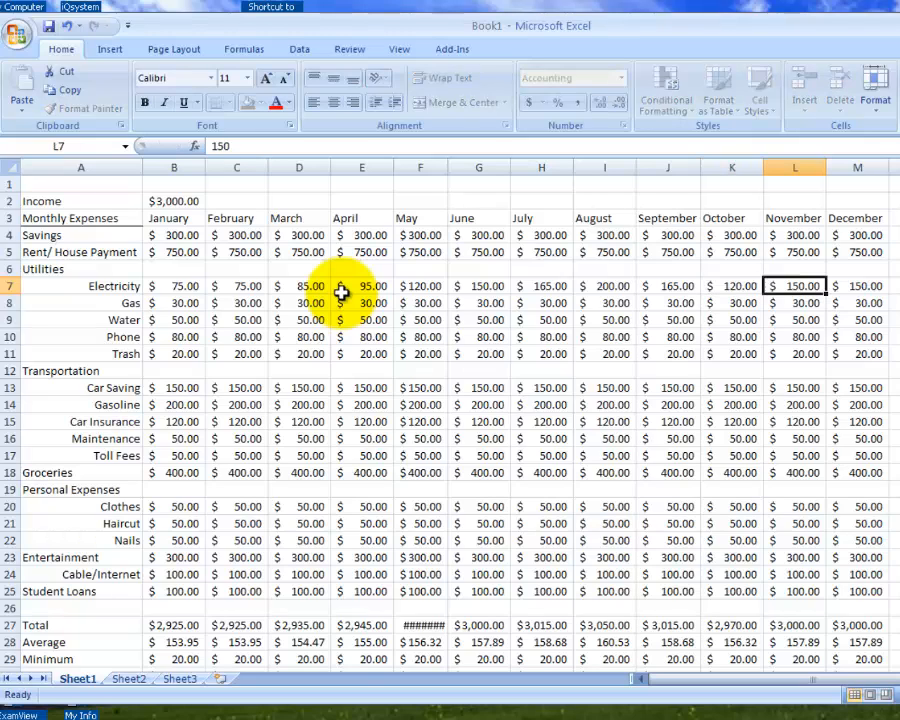
pyautogui.write('100')
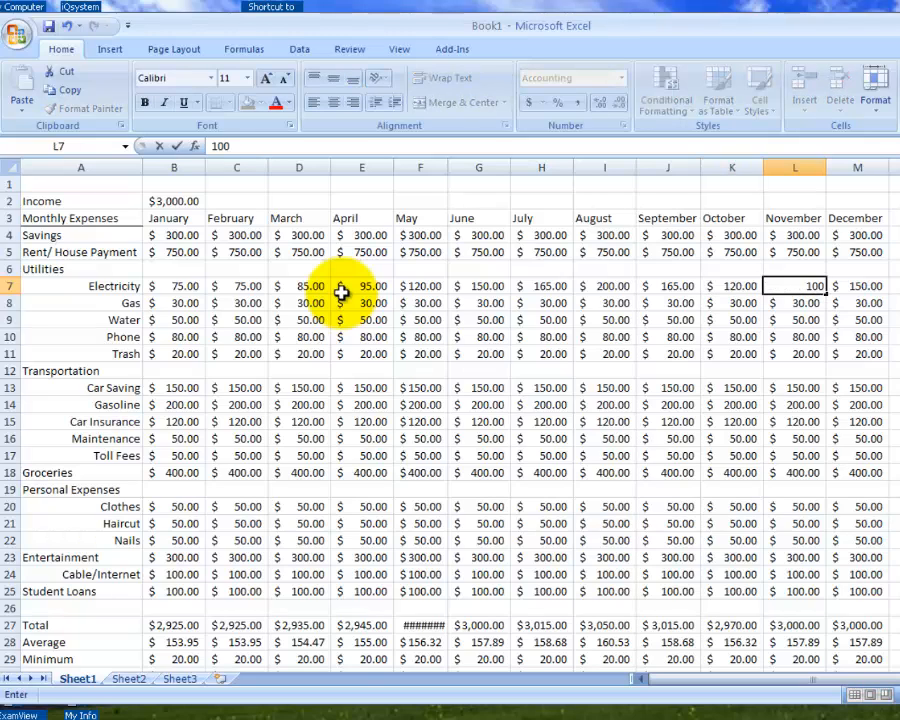
pyautogui.press('Tab')
pyautogui.write('75')
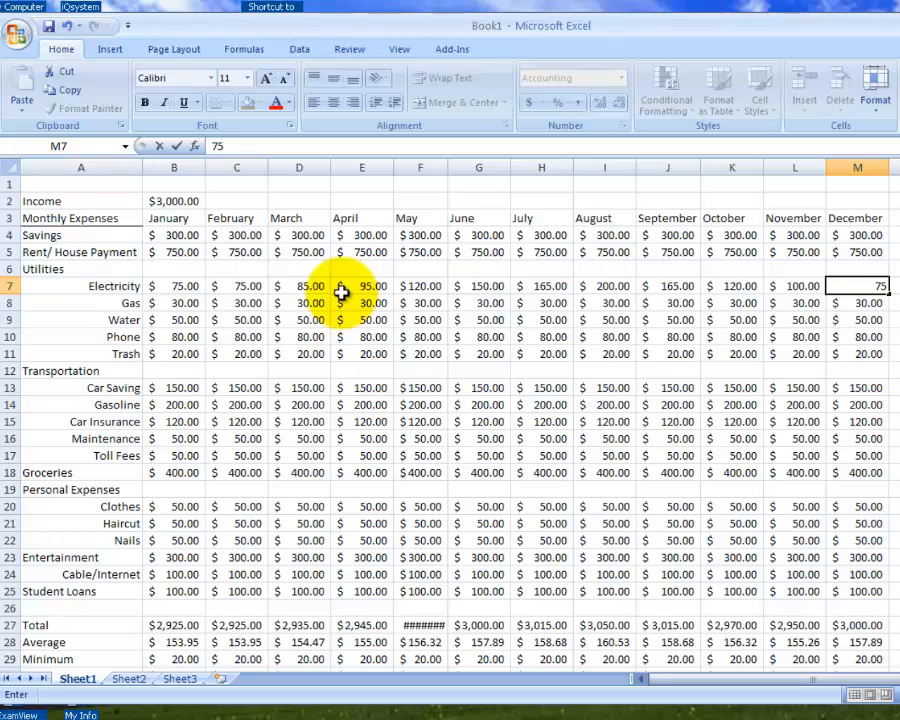
pyautogui.press('Return')
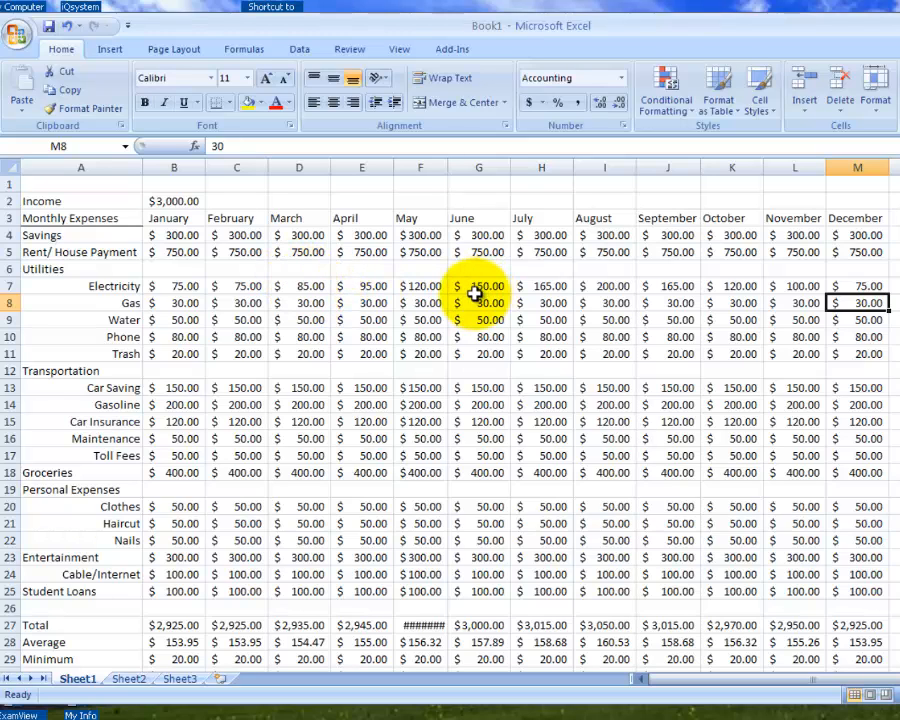
# - Fit the width of the May column F to its contents
pyautogui.scroll(-2, 475, 292)
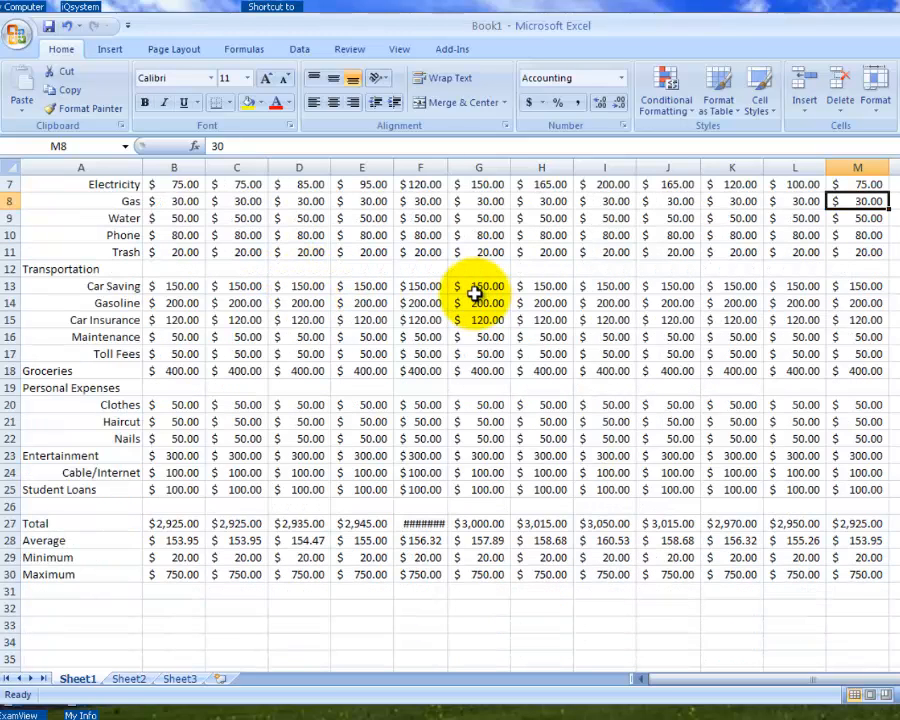
pyautogui.doubleClick(448, 167)
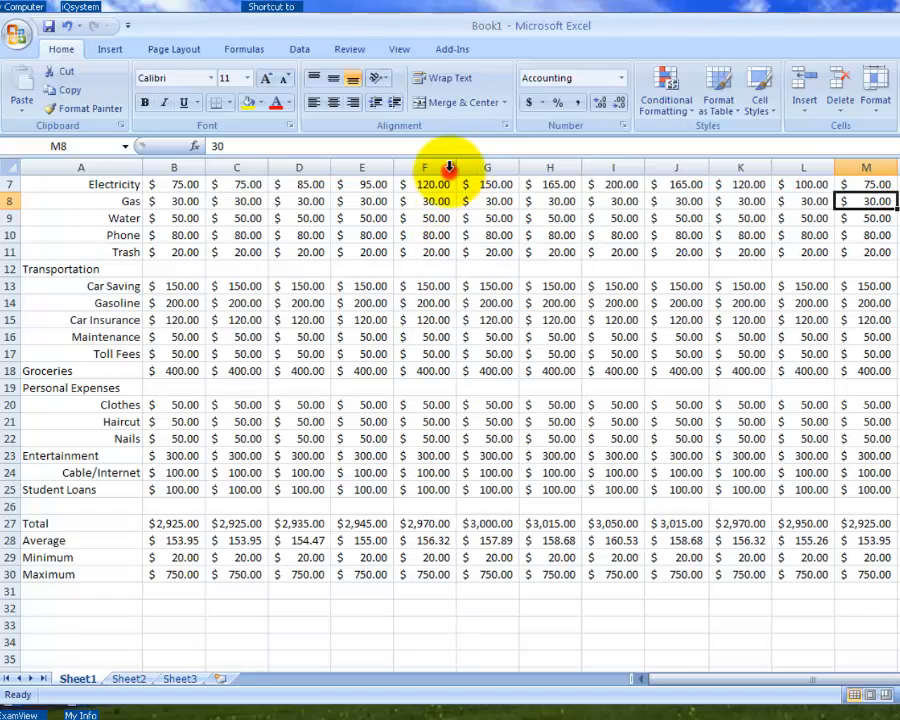
# - Examine the monthly Total and Average results in rows 27 and 28, comparing the totals with the income
pyautogui.click(180, 520)
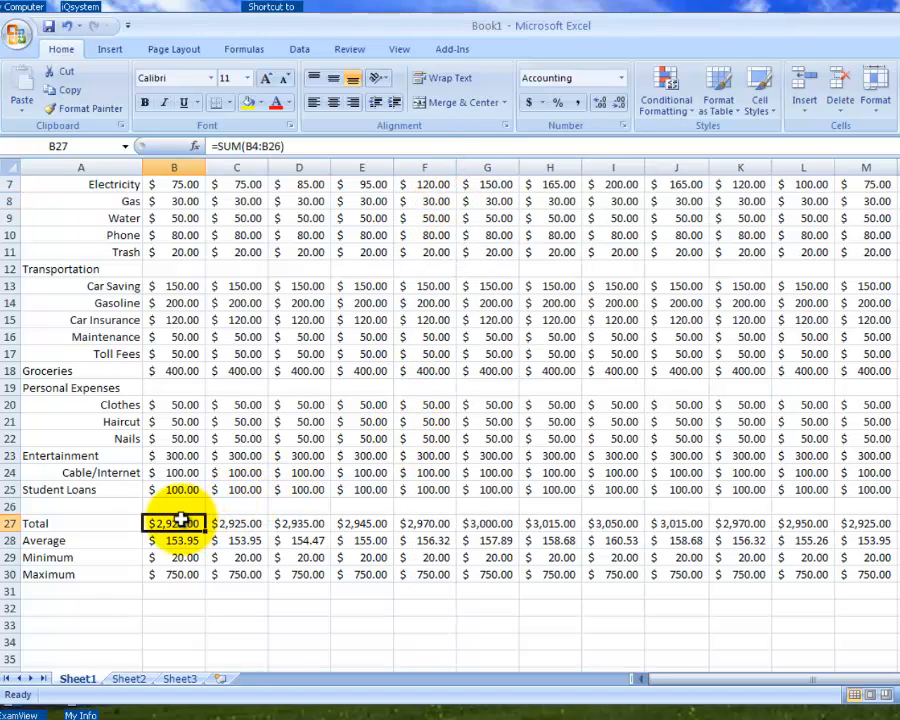
pyautogui.click(285, 522)
pyautogui.click(375, 522)
pyautogui.click(450, 522)
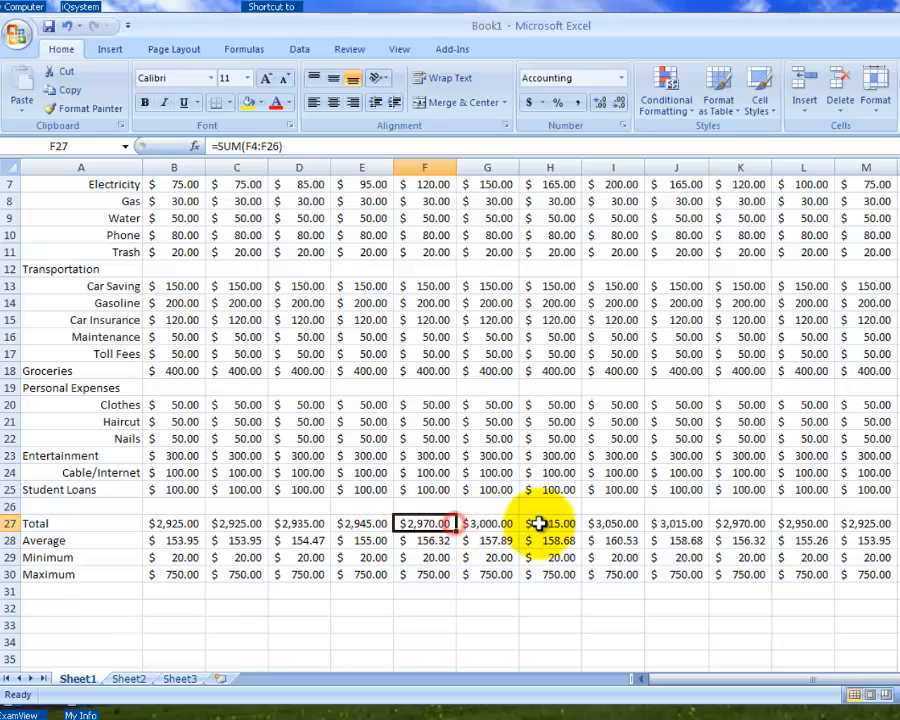
pyautogui.click(539, 523)
pyautogui.click(428, 540)
pyautogui.click(505, 541)
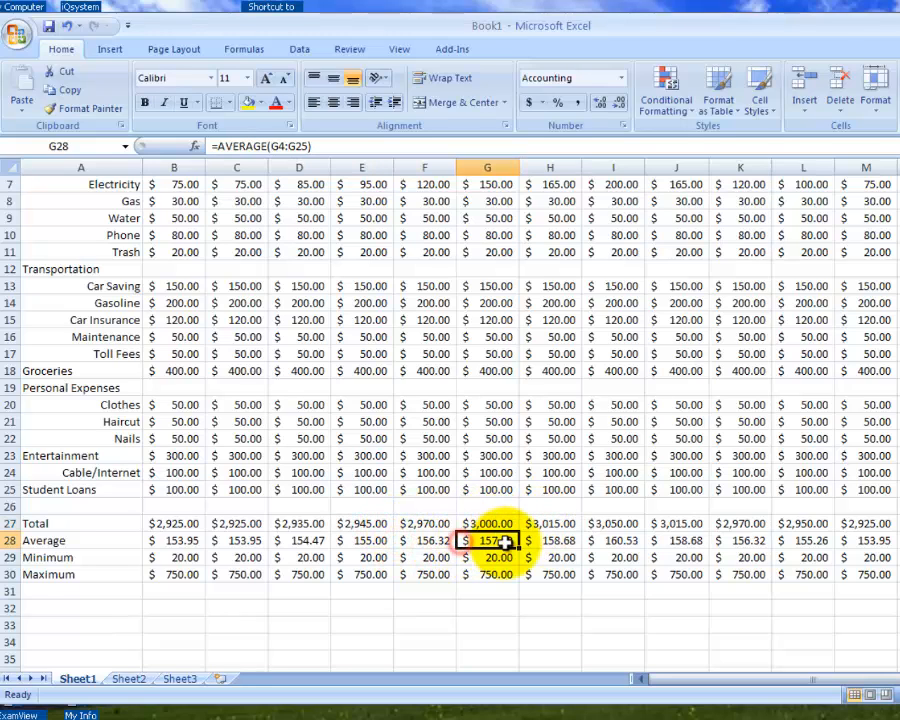
pyautogui.scroll(2, 493, 521)
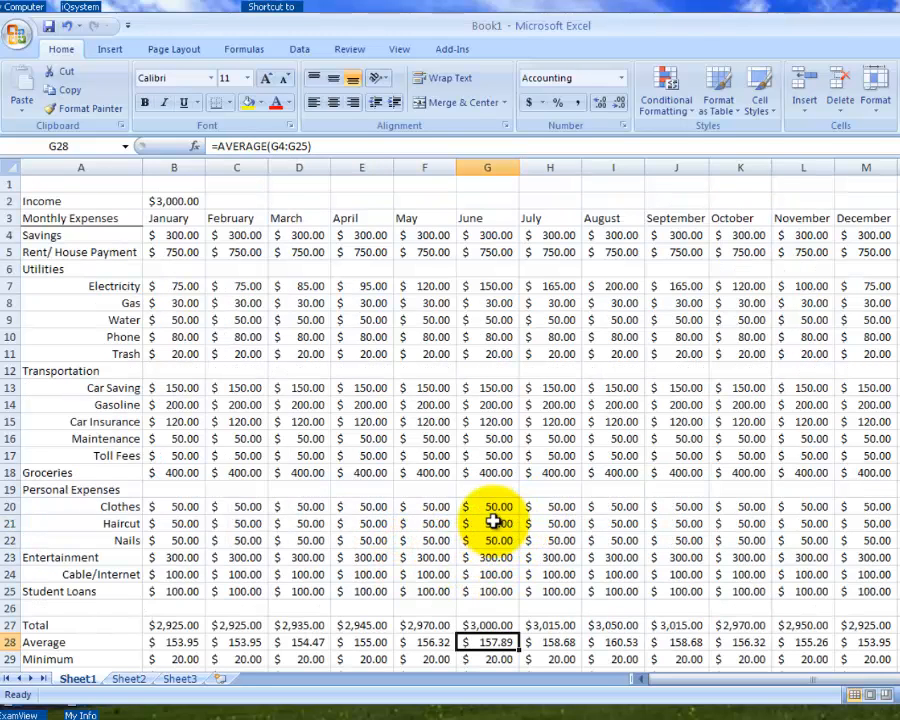
pyautogui.scroll(-1, 493, 521)
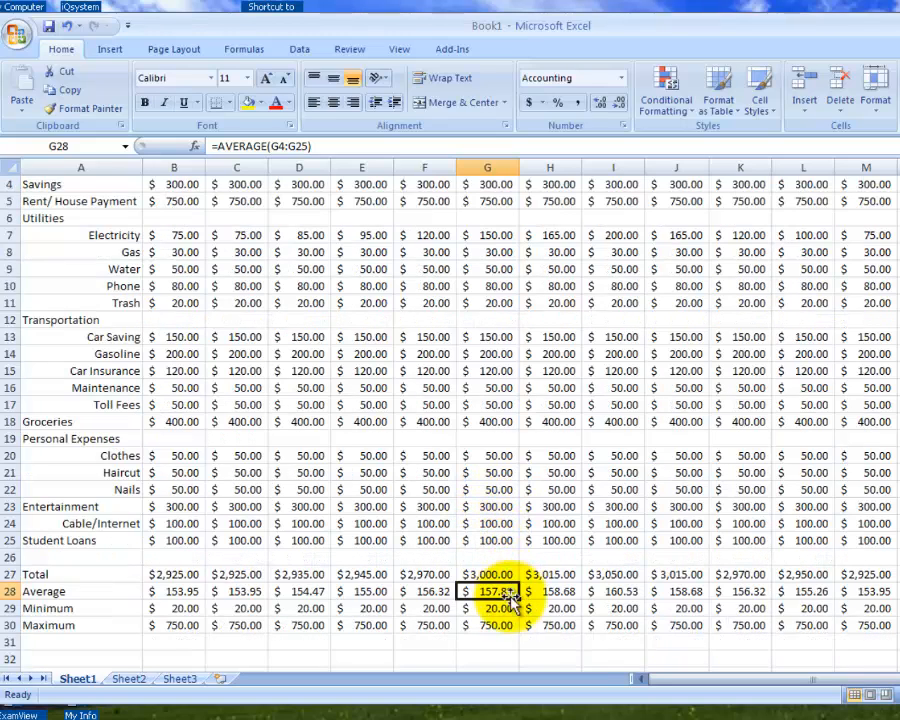
pyautogui.click(505, 576)
pyautogui.click(540, 574)
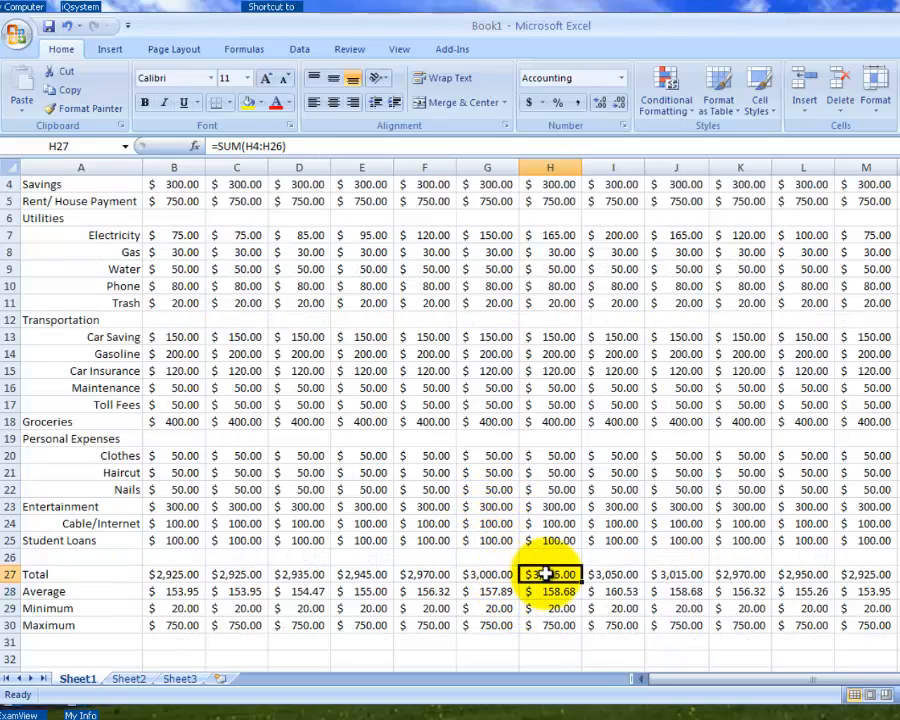
# - Compare the June, July and August totals in row 27 with the monthly income in B2
pyautogui.click(616, 577)
pyautogui.click(524, 574)
pyautogui.click(503, 575)
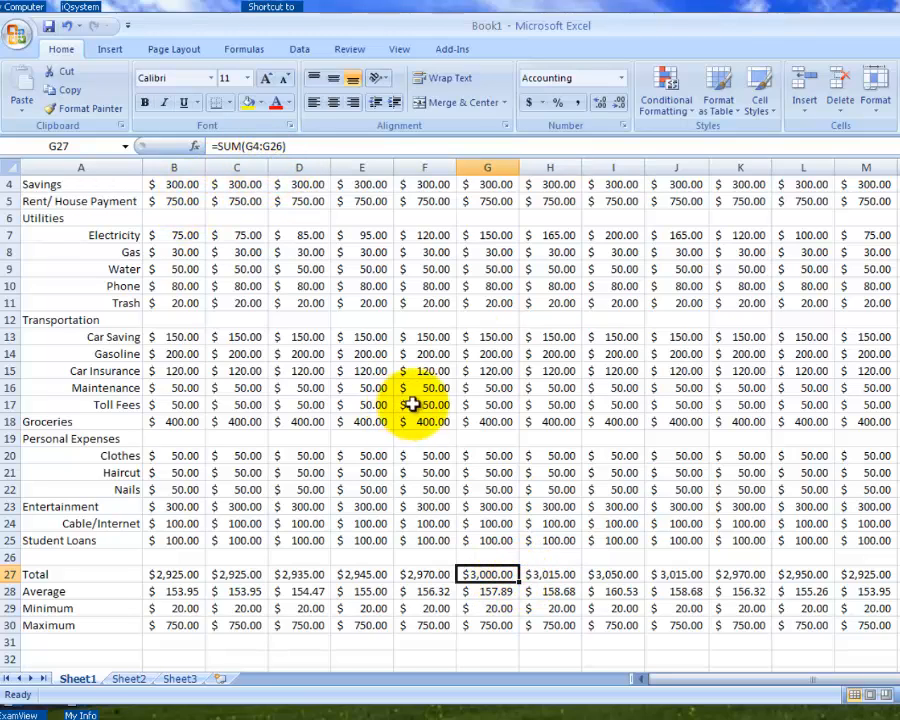
pyautogui.scroll(1, 499, 456)
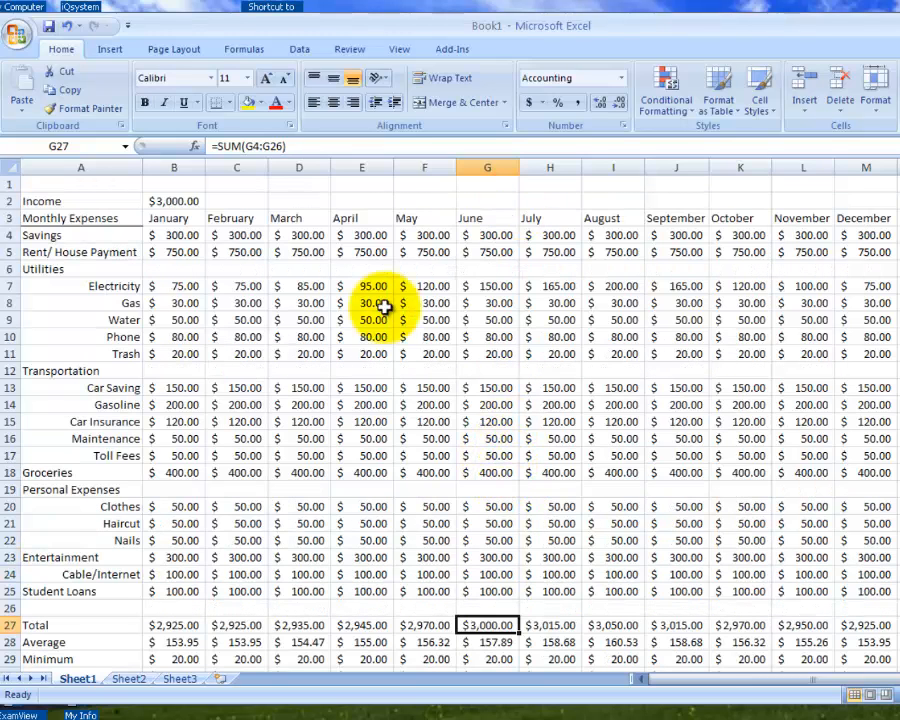
pyautogui.click(484, 250)
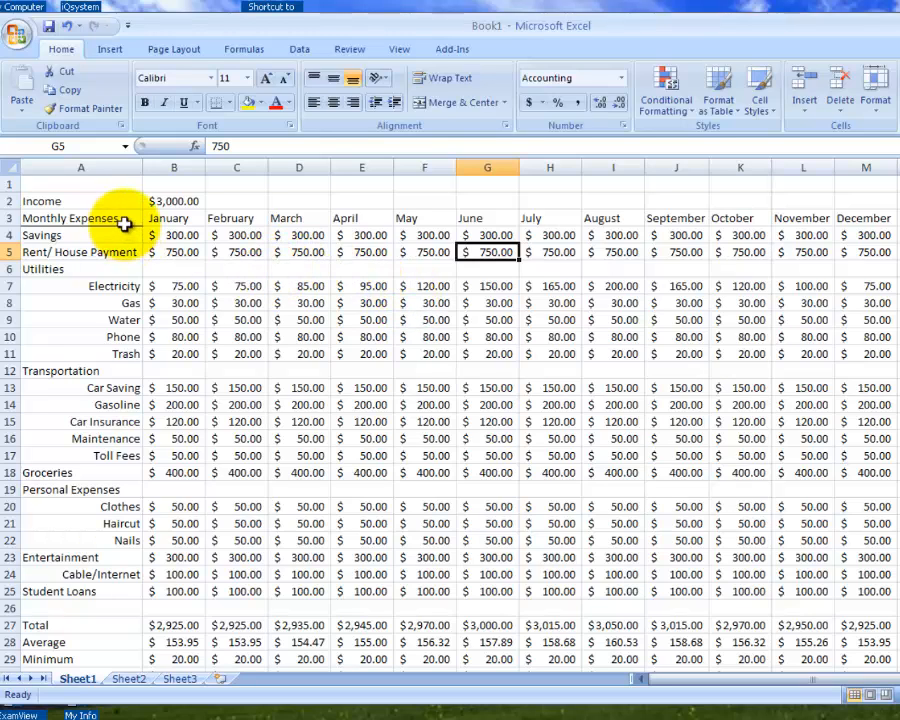
# - Give the Monthly Expenses and month headings in A3:M3 a bottom border, bold text and centered alignment
pyautogui.moveTo(125, 221); pyautogui.dragTo(841, 215)
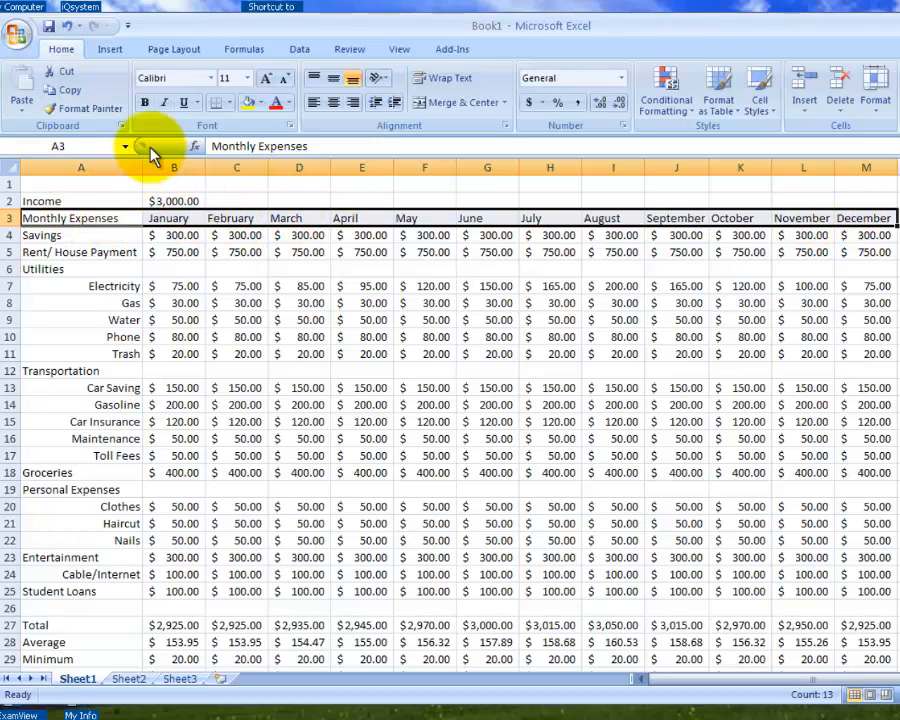
pyautogui.click(229, 103)
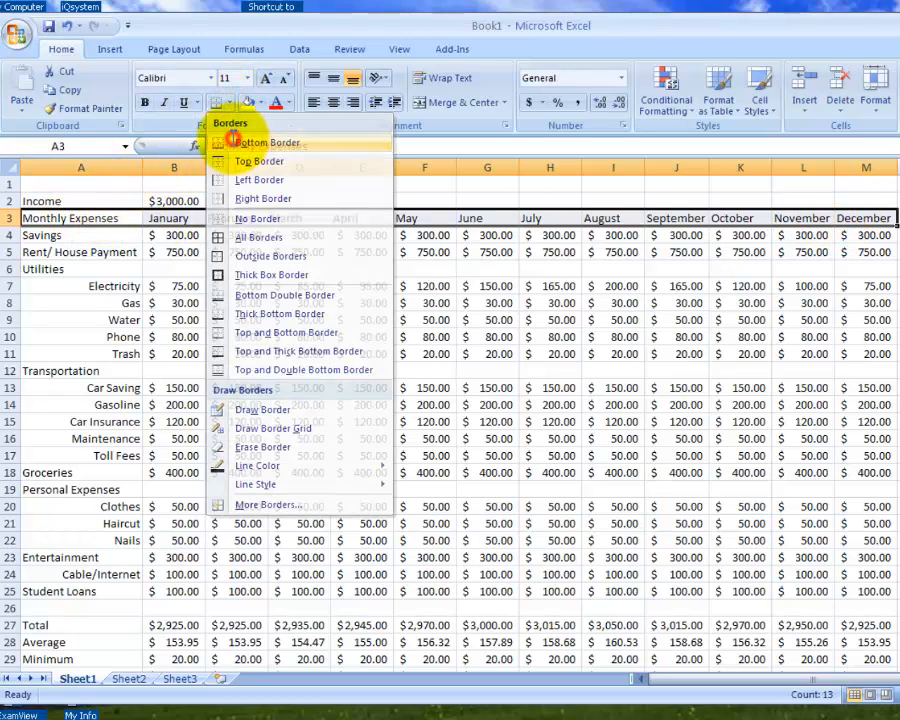
pyautogui.click(240, 143)
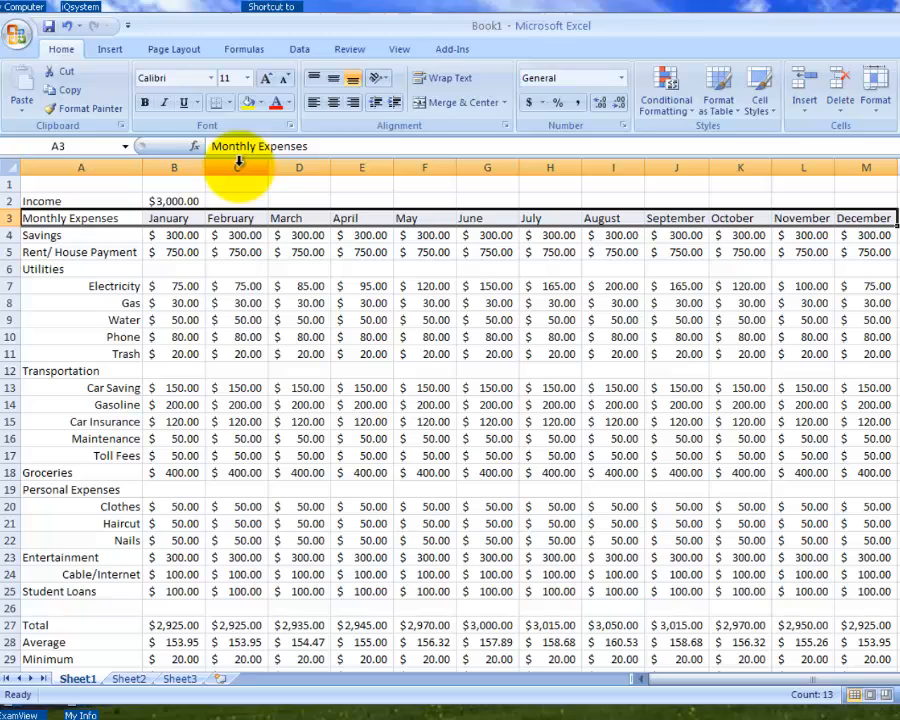
pyautogui.click(145, 102)
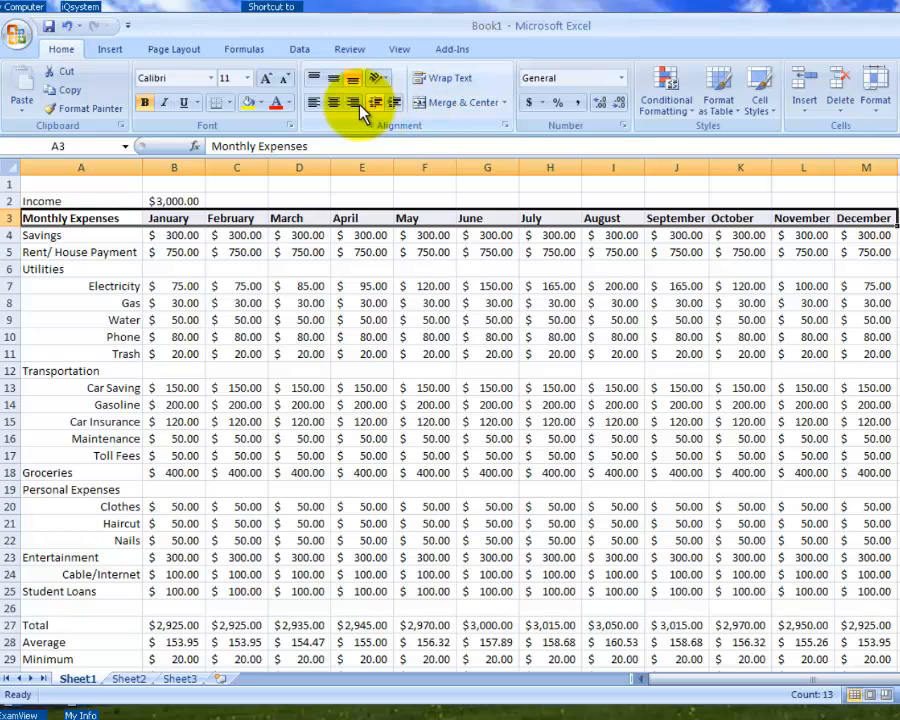
pyautogui.click(334, 103)
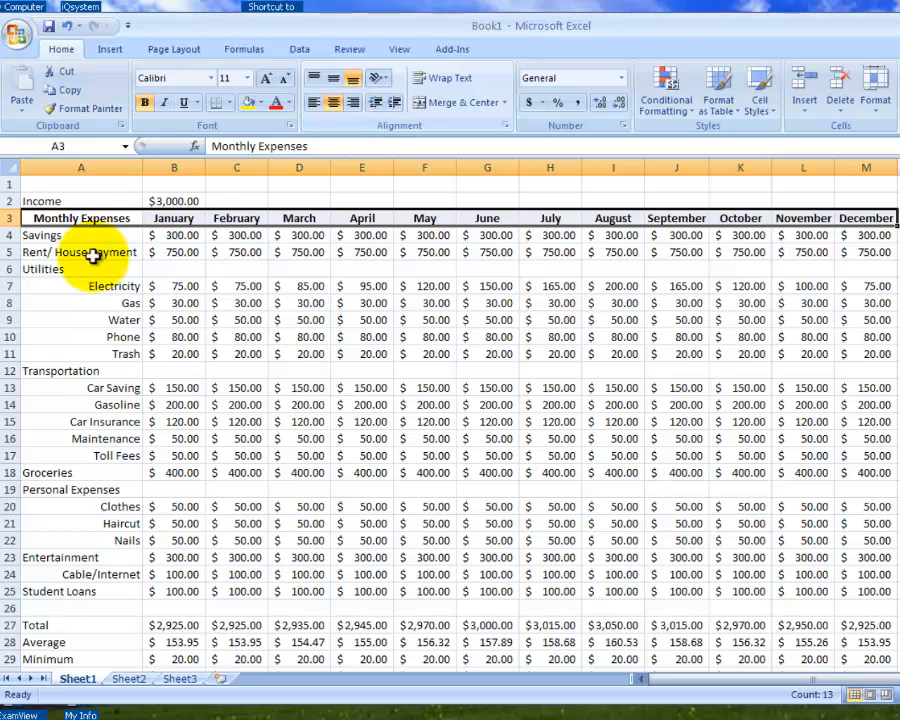
# - Make the row labels from Savings to Maximum in A4:A30 bold and add a right border along them
pyautogui.moveTo(94, 237); pyautogui.dragTo(55, 642)
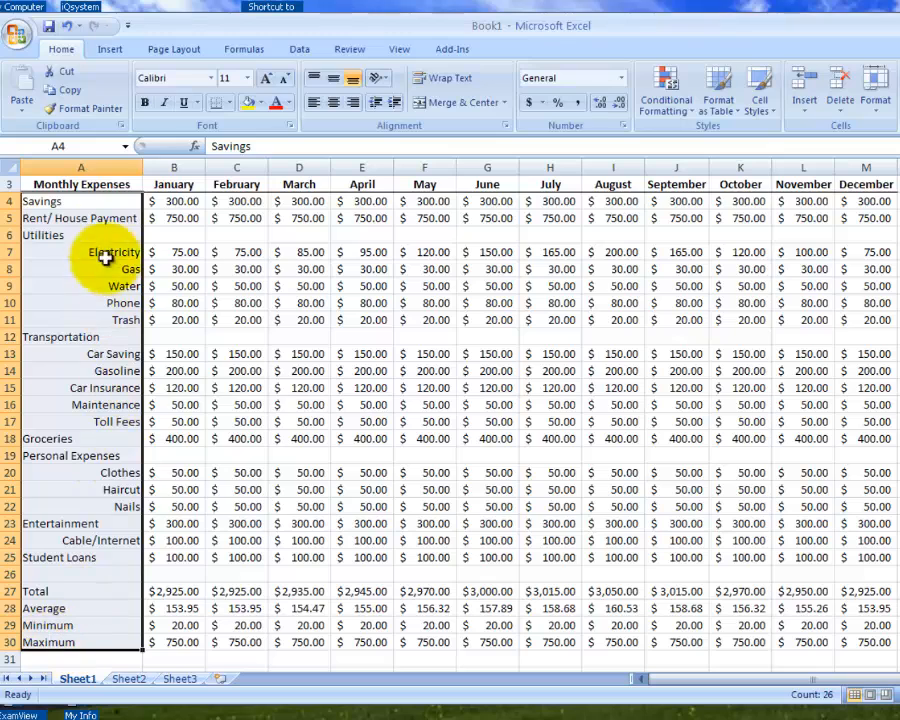
pyautogui.click(229, 103)
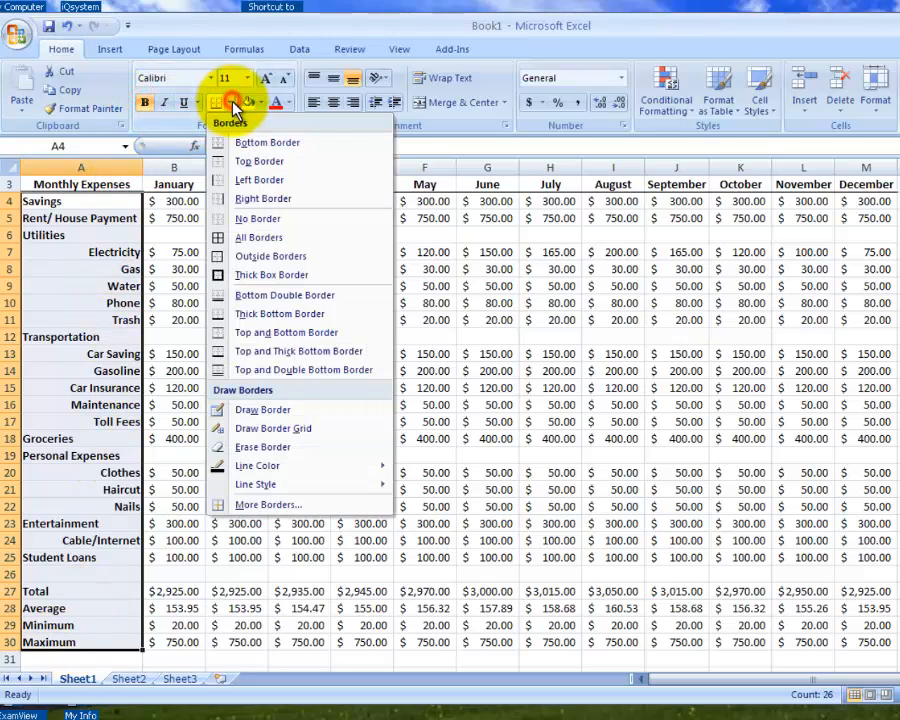
pyautogui.click(227, 199)
pyautogui.click(222, 300)
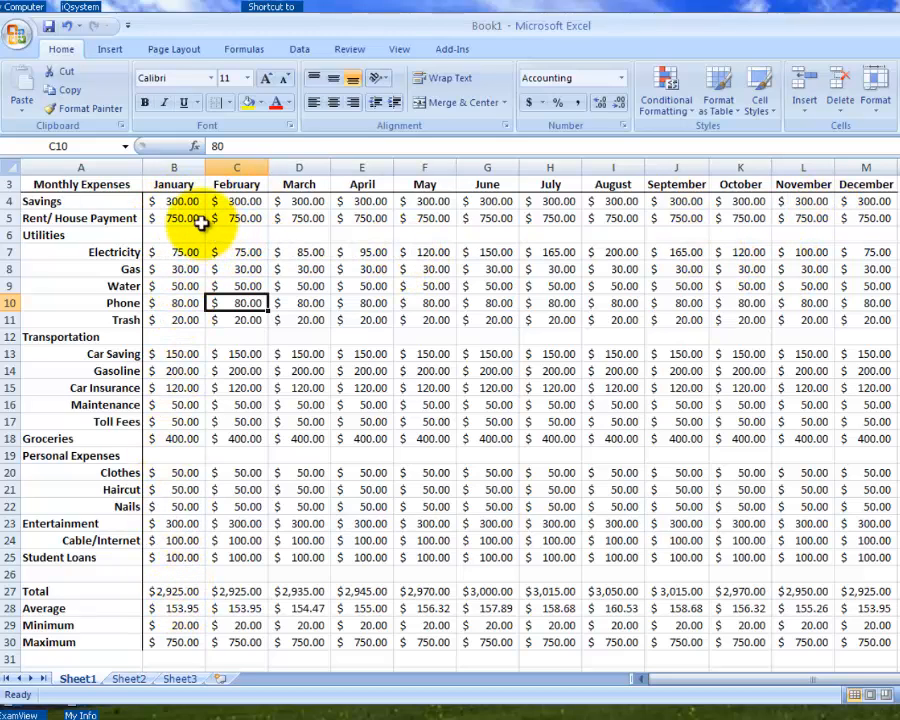
# - Apply a thick box border around the whole expense table, from Monthly Expenses in A3 to the December Maximum in M30
pyautogui.moveTo(201, 222); pyautogui.dragTo(178, 438)
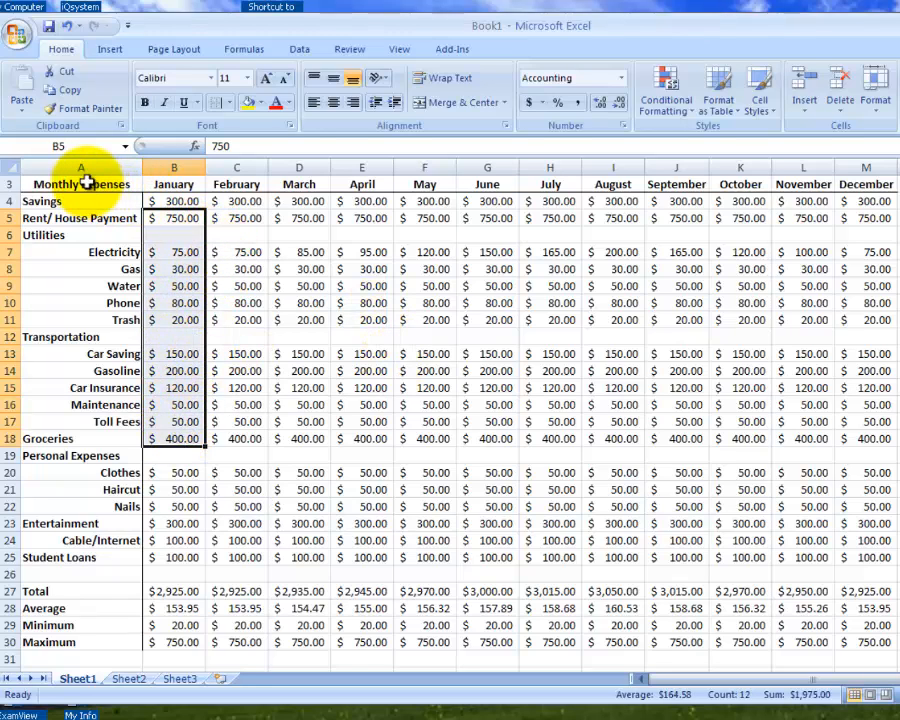
pyautogui.scroll(1, 100, 190)
pyautogui.click(42, 217)
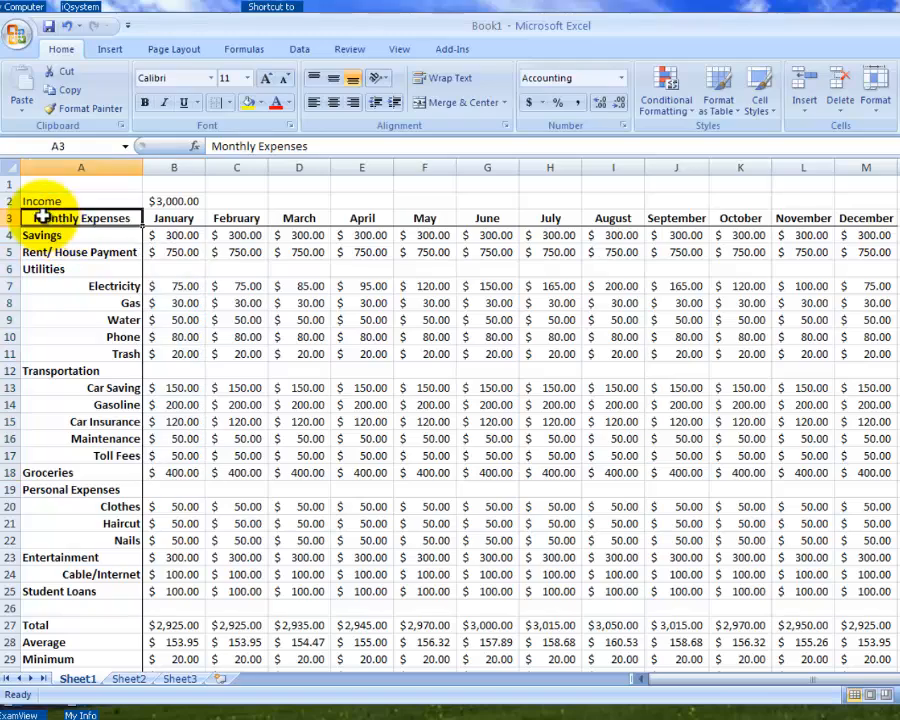
pyautogui.moveTo(42, 217); pyautogui.dragTo(860, 642)
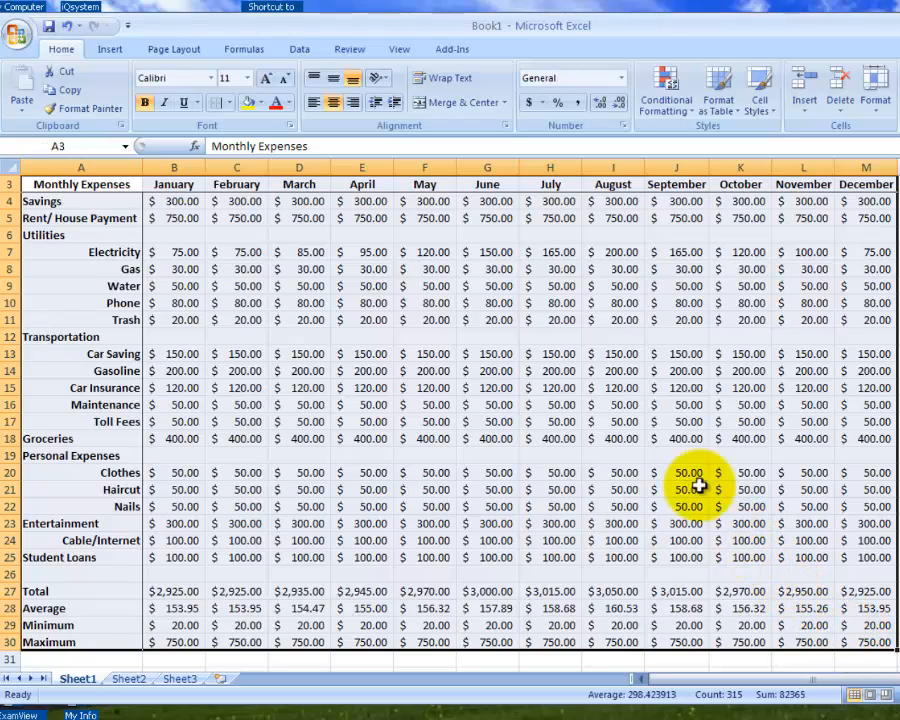
pyautogui.scroll(1, 220, 212)
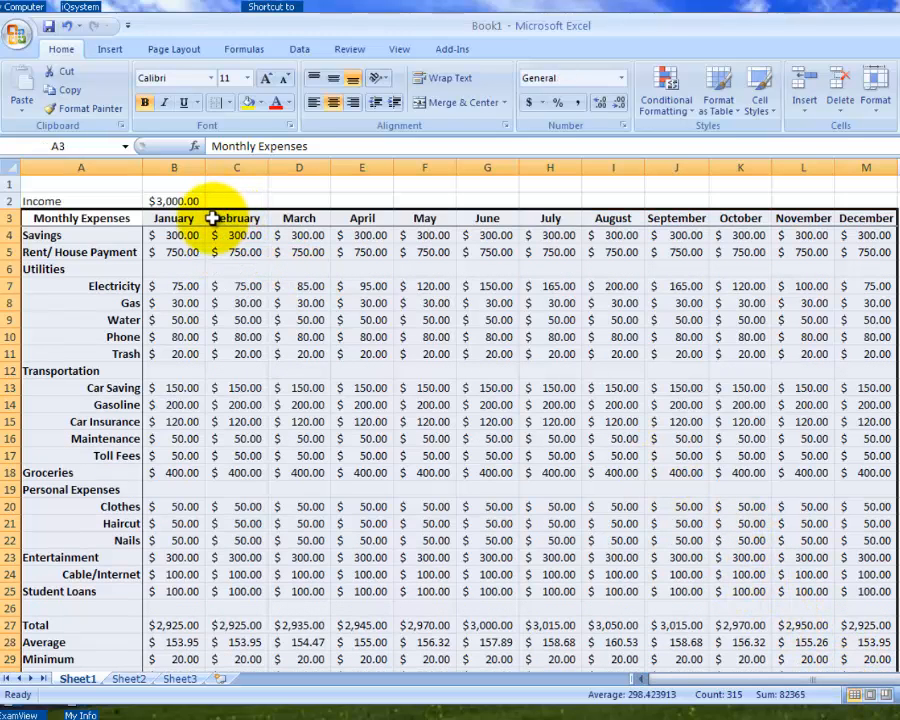
pyautogui.click(229, 102)
pyautogui.click(236, 257)
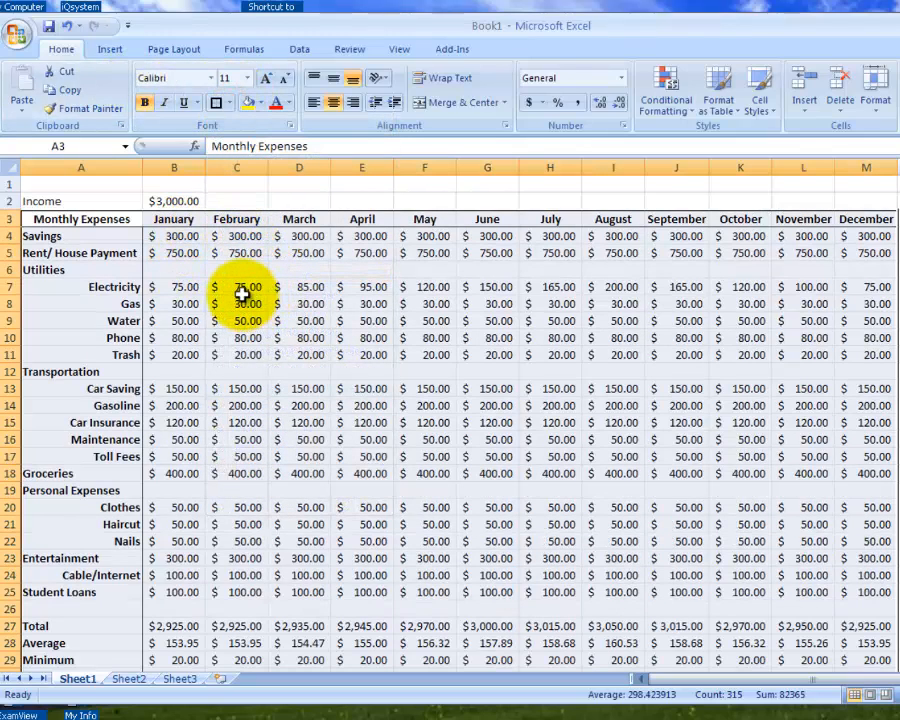
# - Save the workbook as Budget Demo1.xlsx in the Excel folder on the U: drive
pyautogui.click(17, 33)
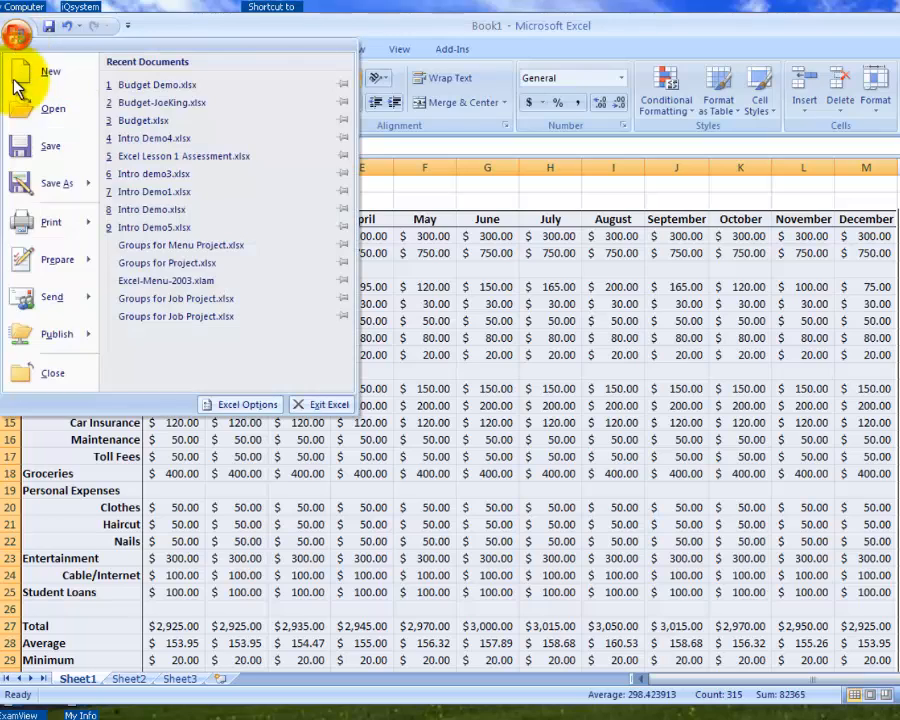
pyautogui.click(31, 190)
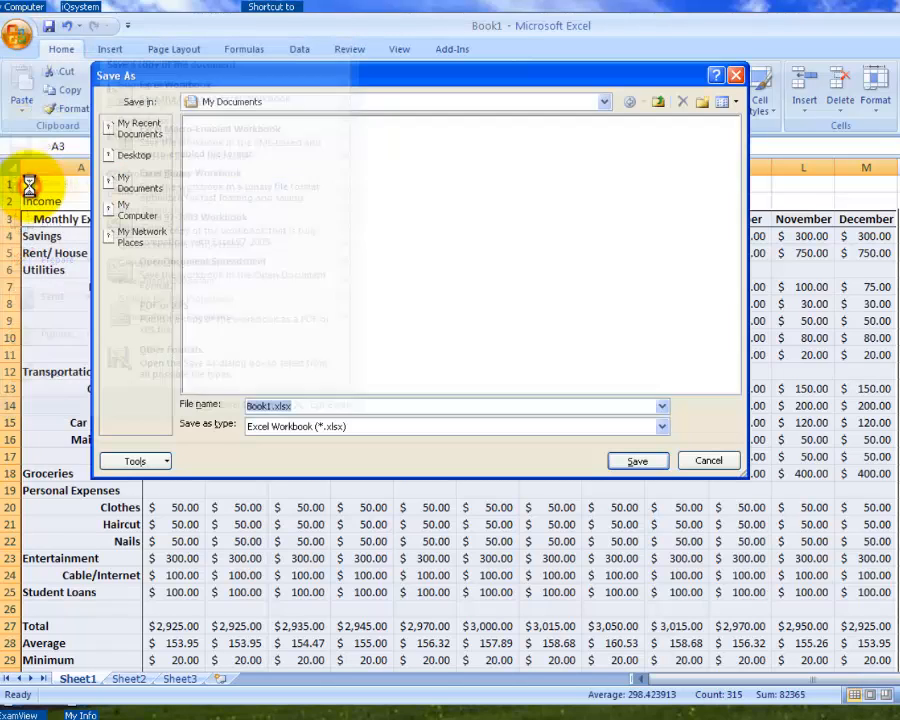
pyautogui.click(601, 101)
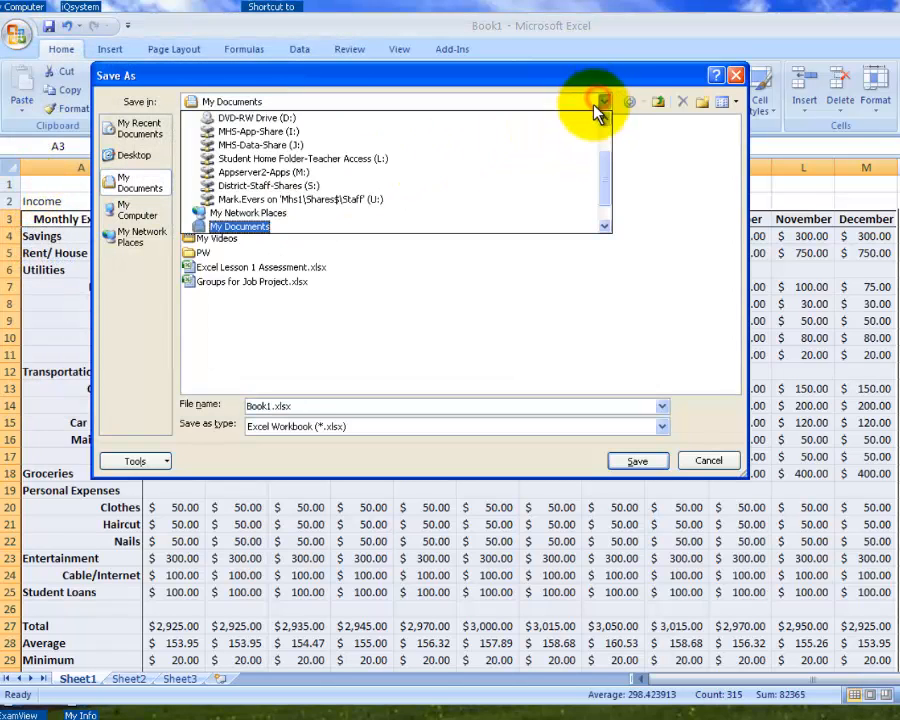
pyautogui.click(360, 200)
pyautogui.doubleClick(201, 209)
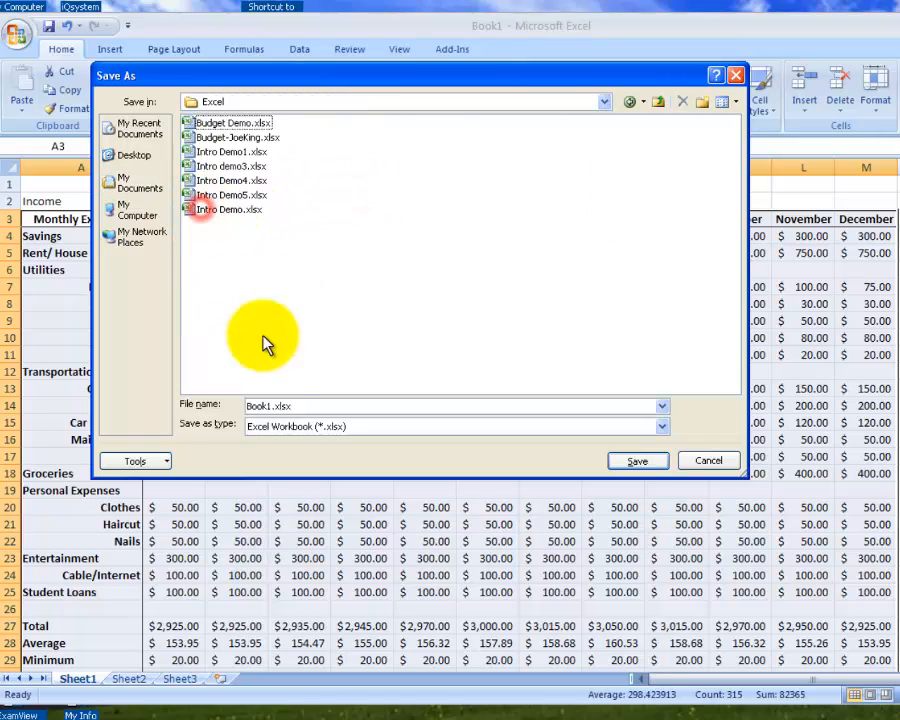
pyautogui.doubleClick(257, 406)
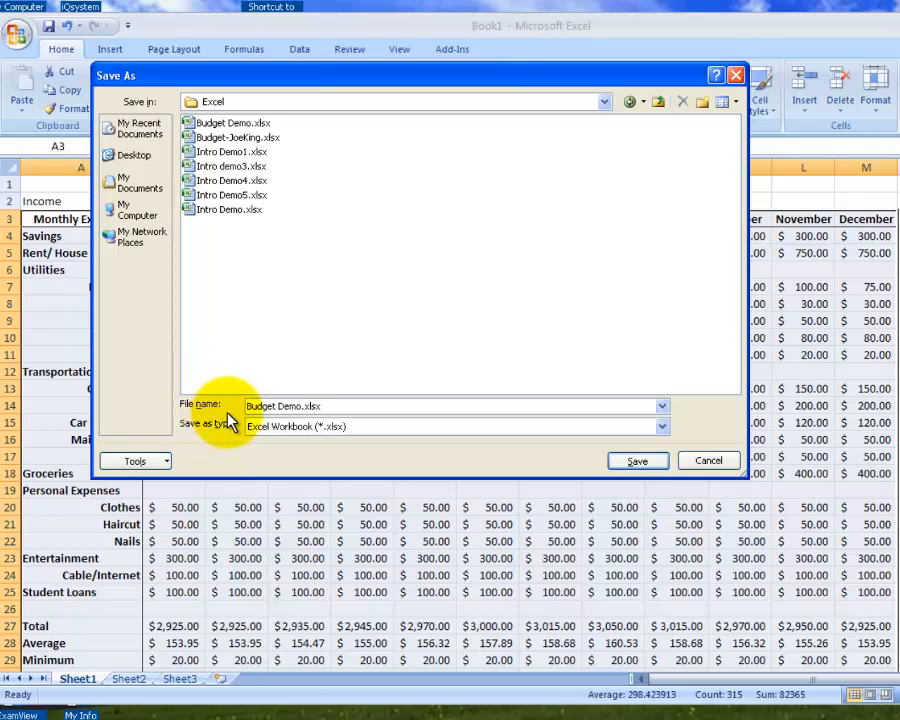
pyautogui.write('1')
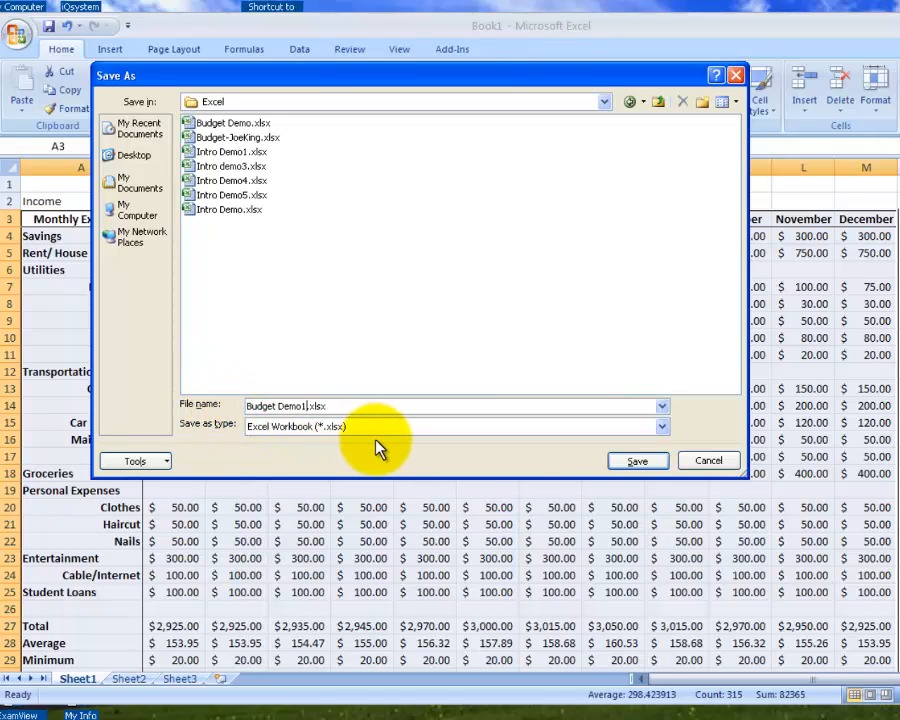
pyautogui.click(637, 463)
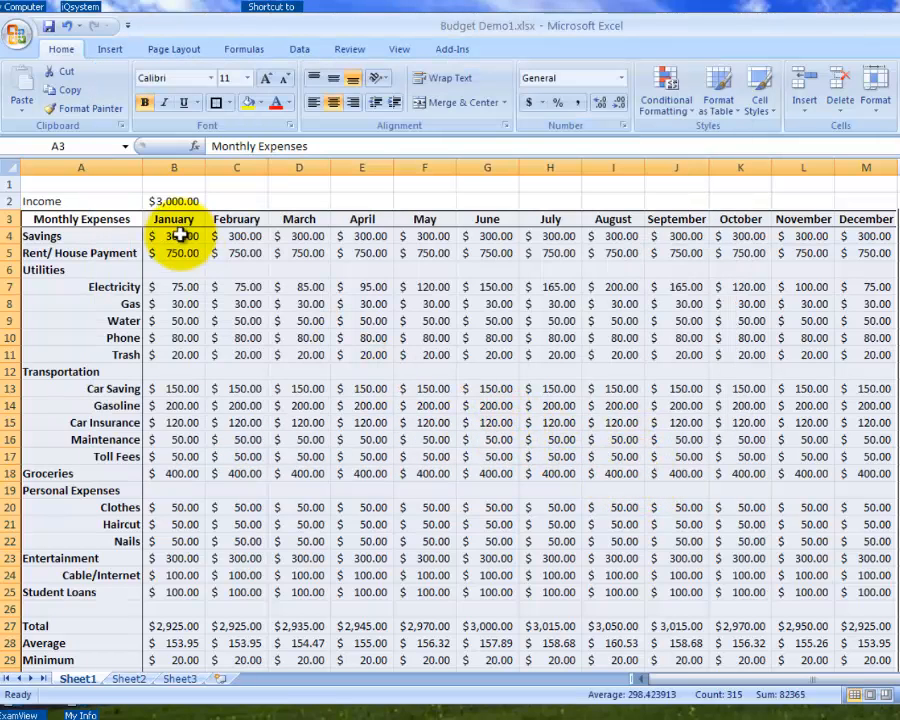
# - Preview the printout, set it to landscape orientation fitted to 1 page wide by 1 tall, and close the preview
pyautogui.click(27, 38)
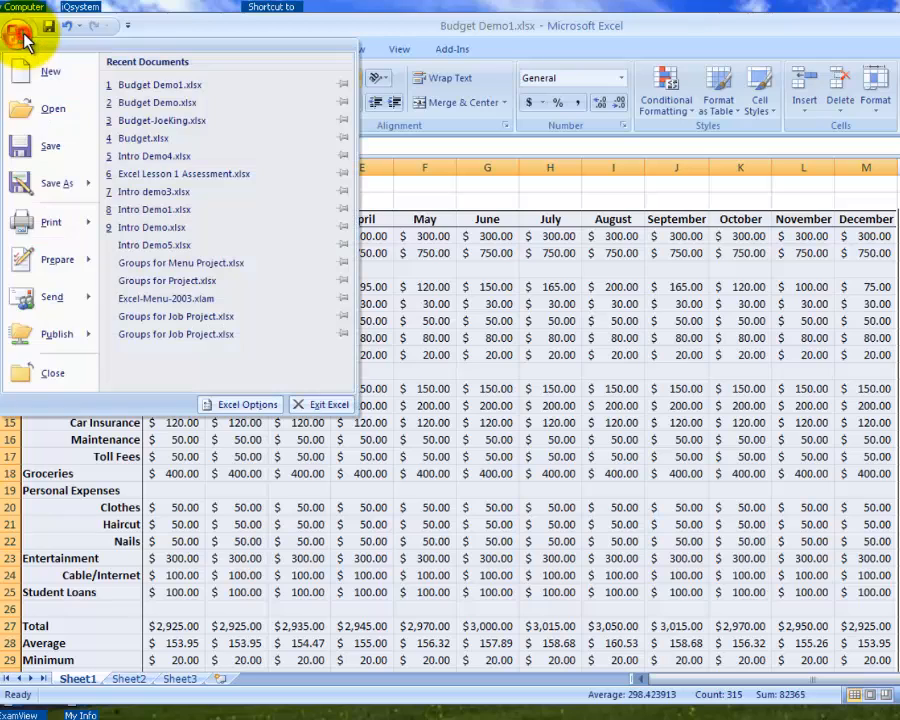
pyautogui.moveTo(34, 230)
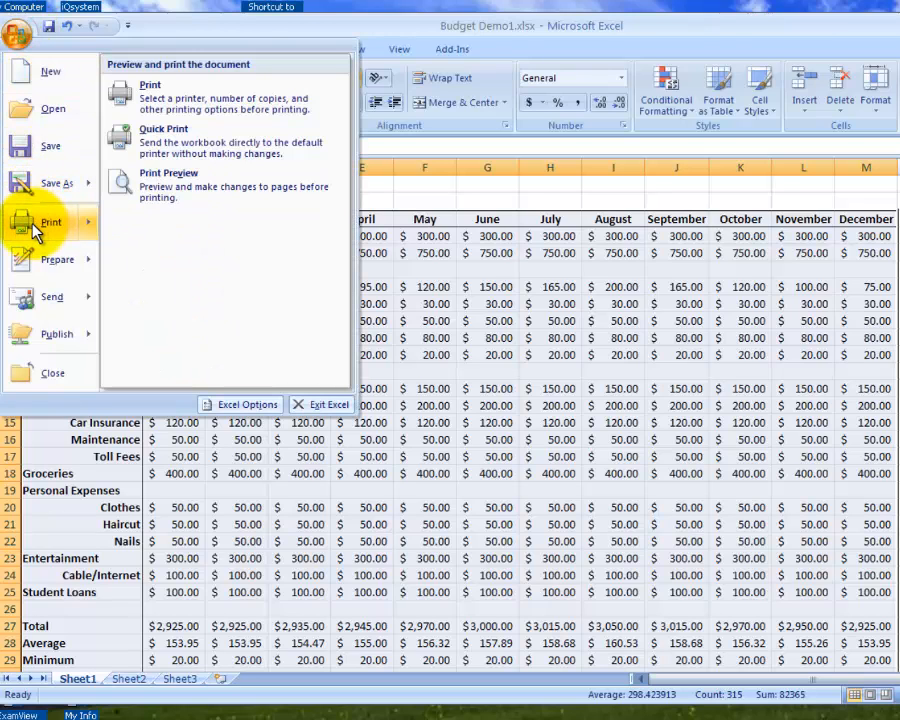
pyautogui.click(165, 190)
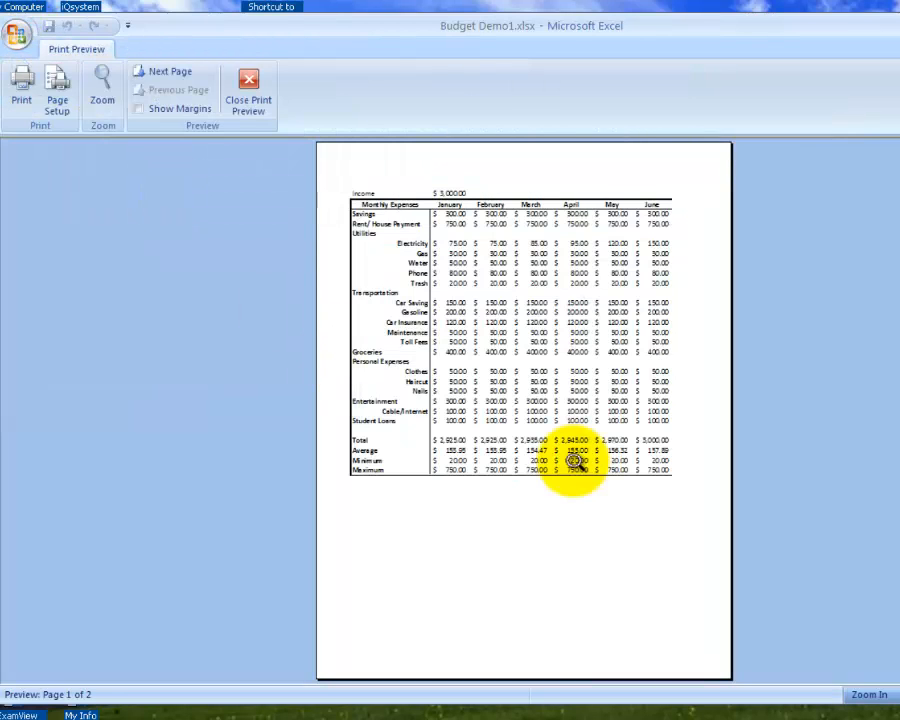
pyautogui.click(58, 90)
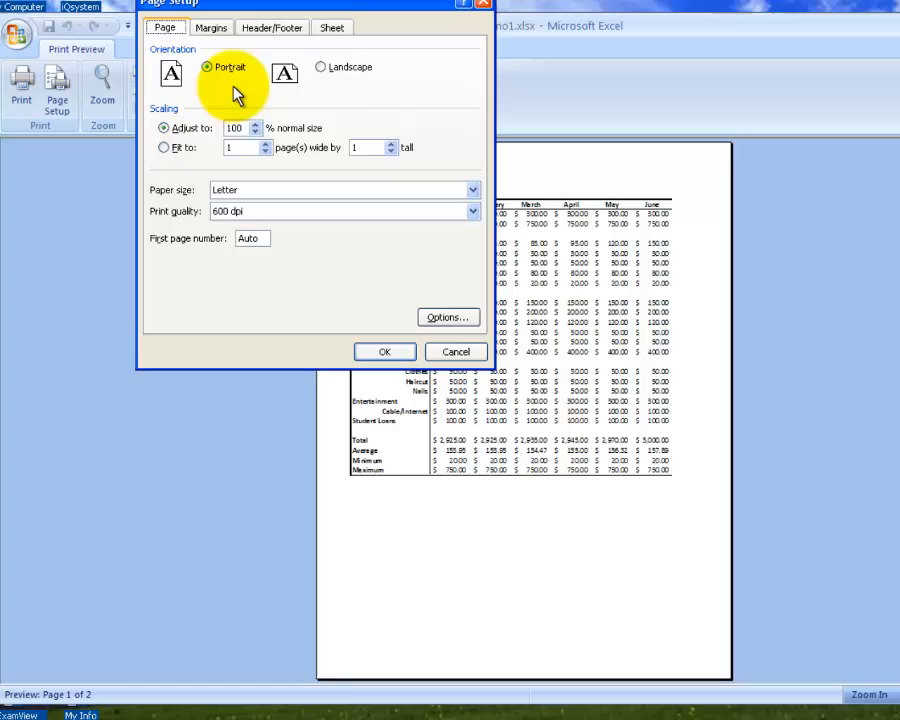
pyautogui.click(320, 68)
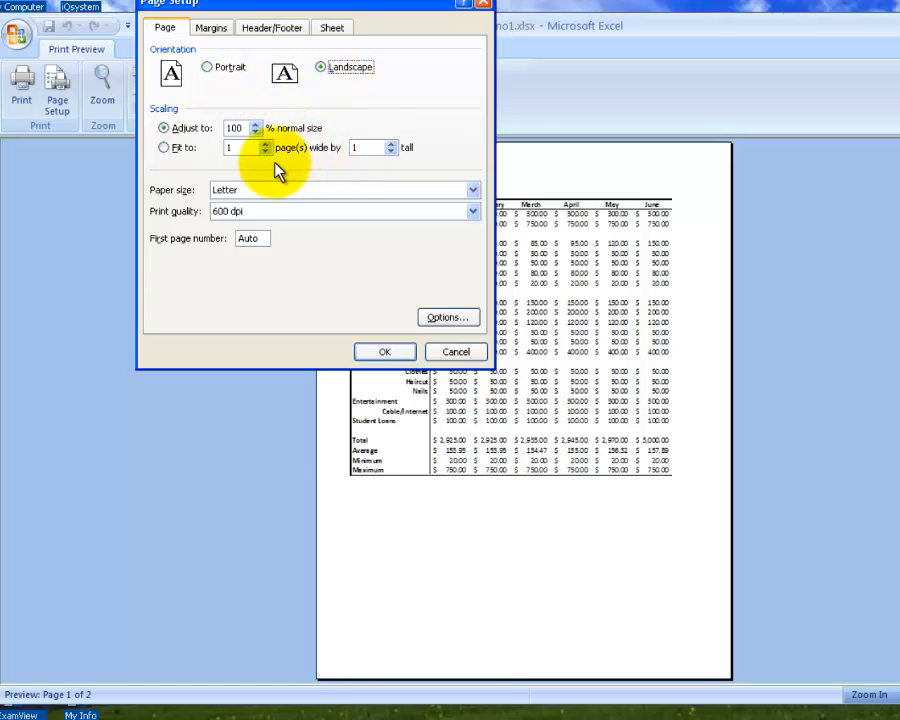
pyautogui.click(162, 148)
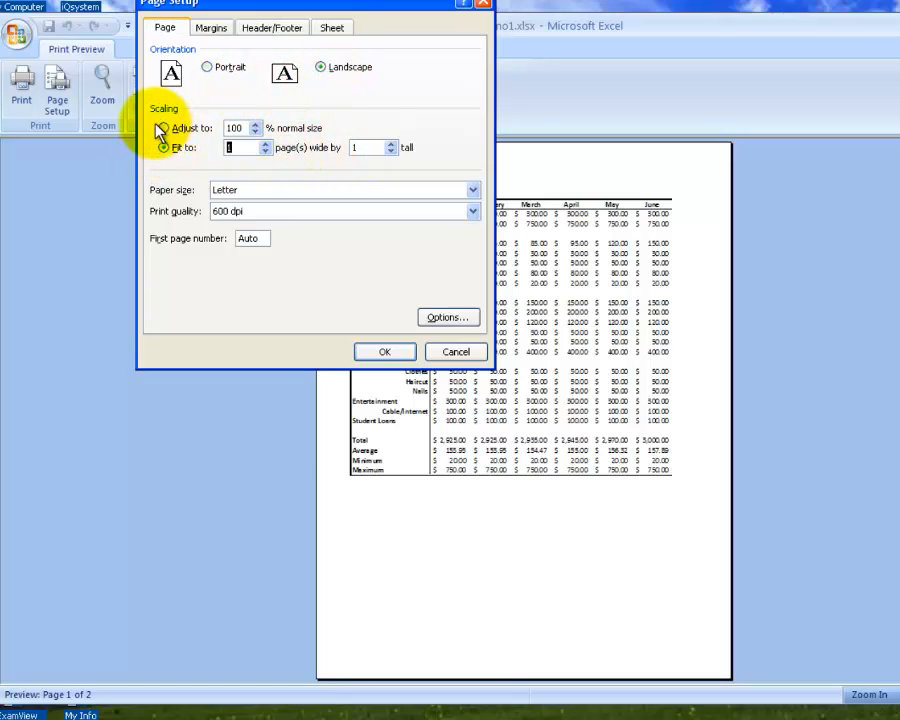
pyautogui.click(398, 352)
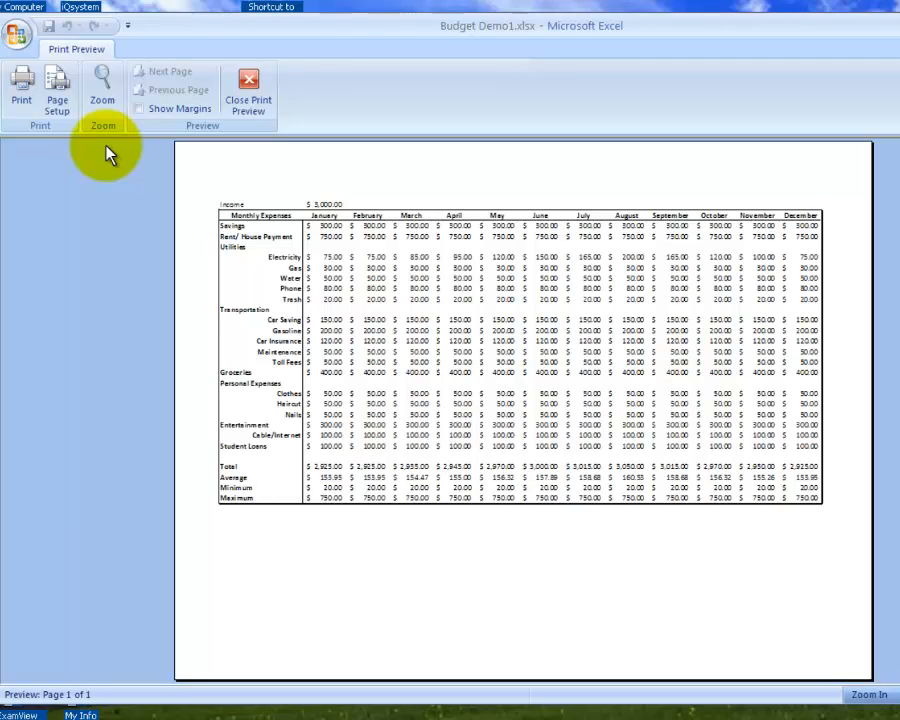
pyautogui.click(248, 82)
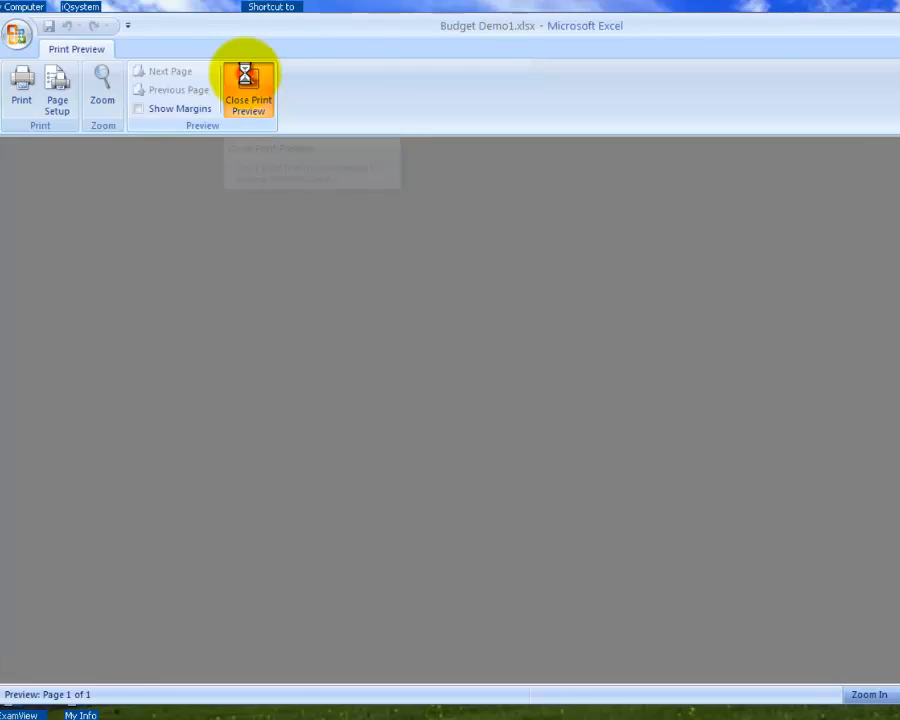